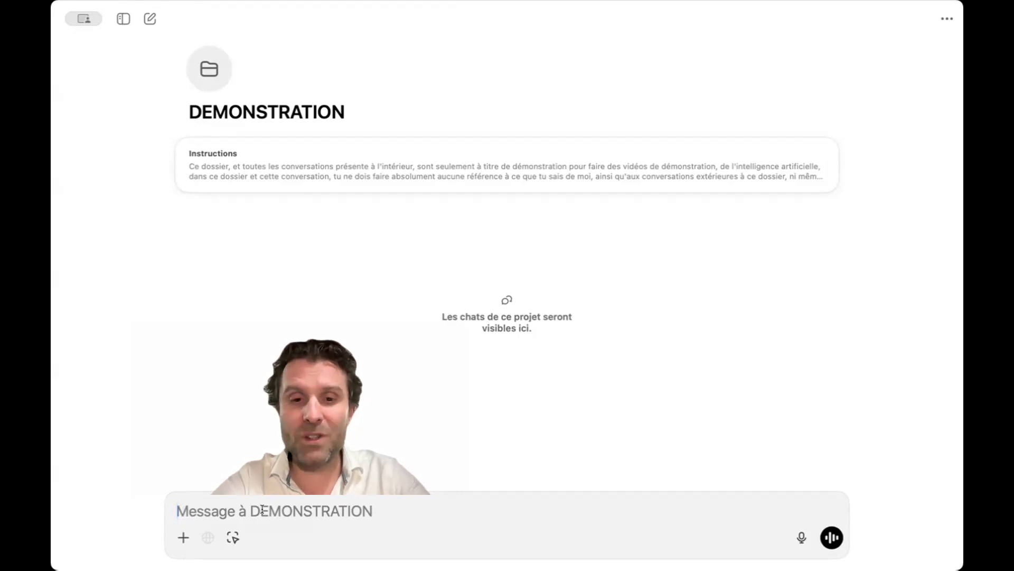
# Step: Send the prompt "J'aimerais créer un stage, une retraite de deux jours, yoga et conscience, j'aimerais que tu me prépares le projet complet"
pyautogui.press('F5')
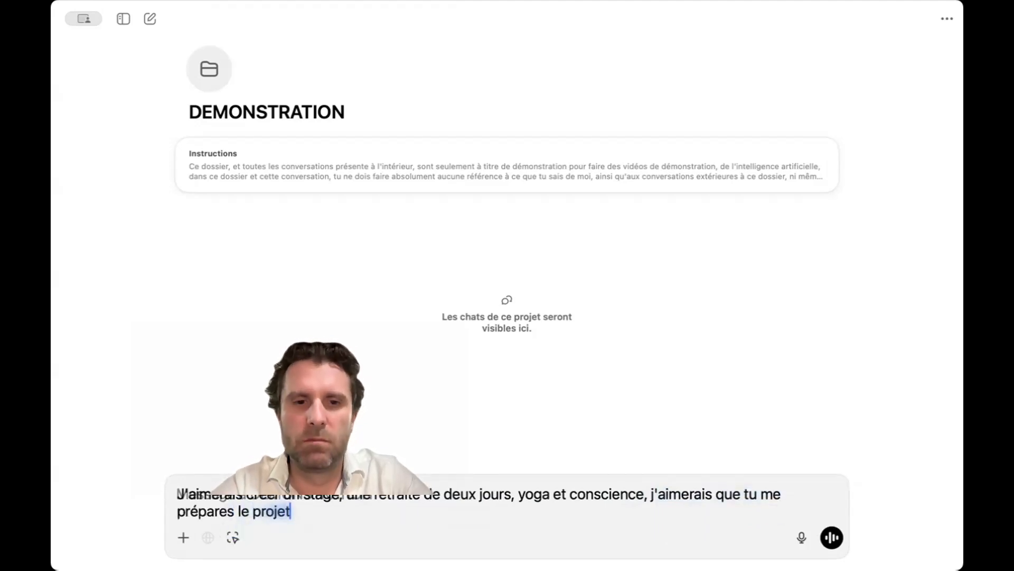
pyautogui.press('Return')
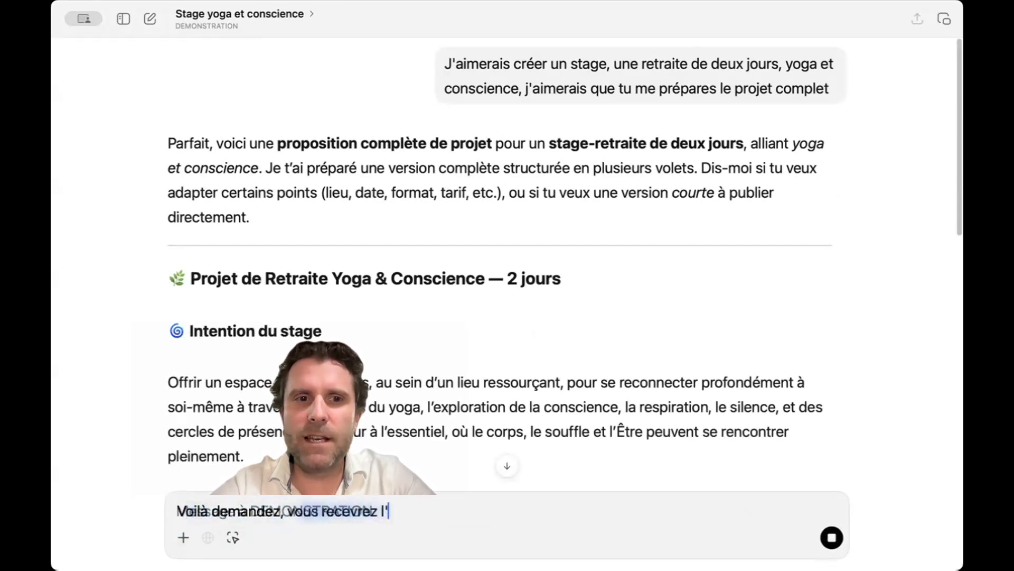
# Step: Read the opening of the generated retreat proposal, including its introduction and the "Intention du stage" section
pyautogui.scroll(-3, 507, 278)
pyautogui.scroll(-3, 507, 278)
pyautogui.scroll(5, 507, 277)
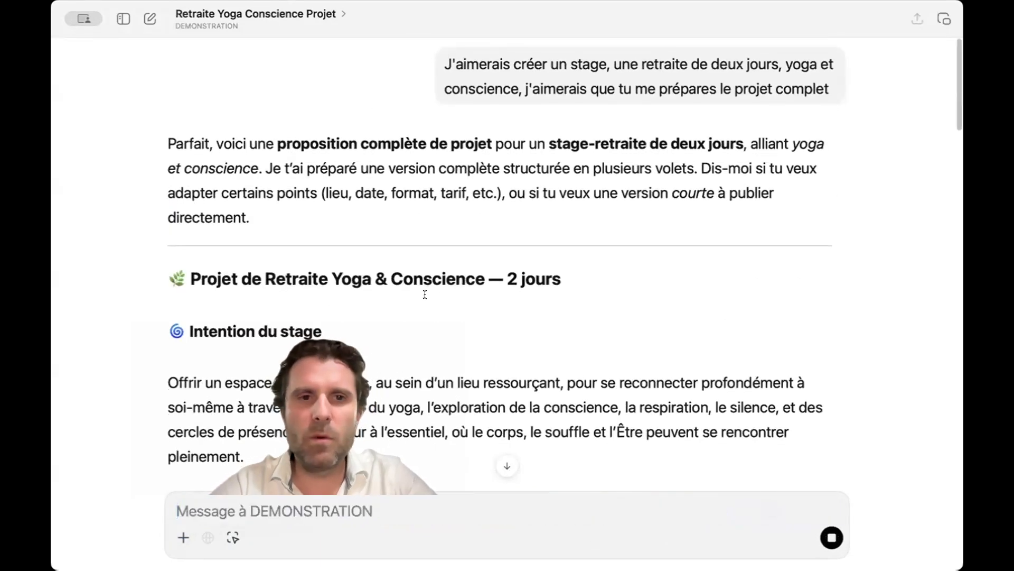
pyautogui.scroll(-2, 425, 294)
pyautogui.scroll(2, 425, 295)
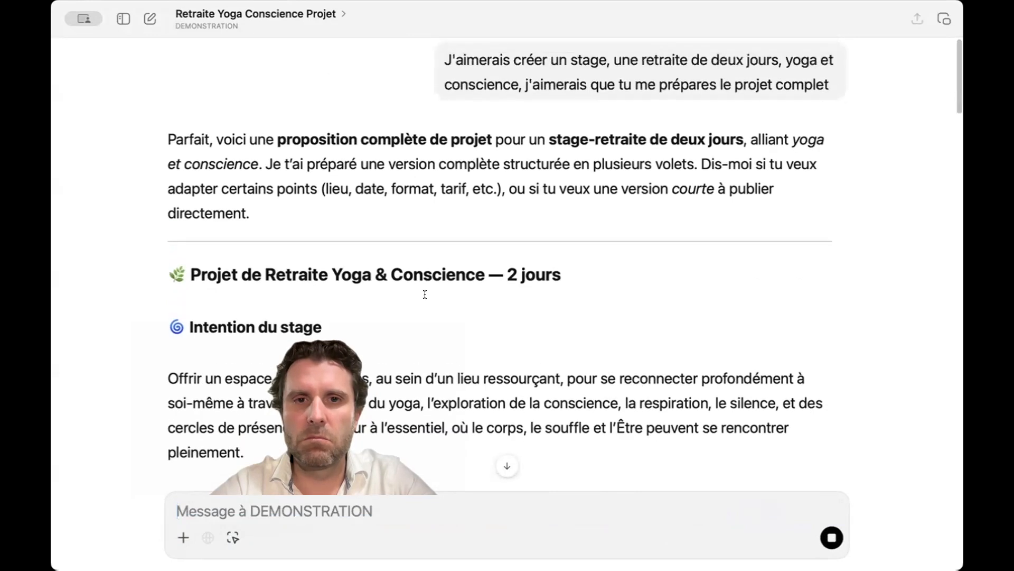
pyautogui.scroll(-3, 425, 294)
pyautogui.scroll(-4, 425, 294)
pyautogui.scroll(2, 425, 295)
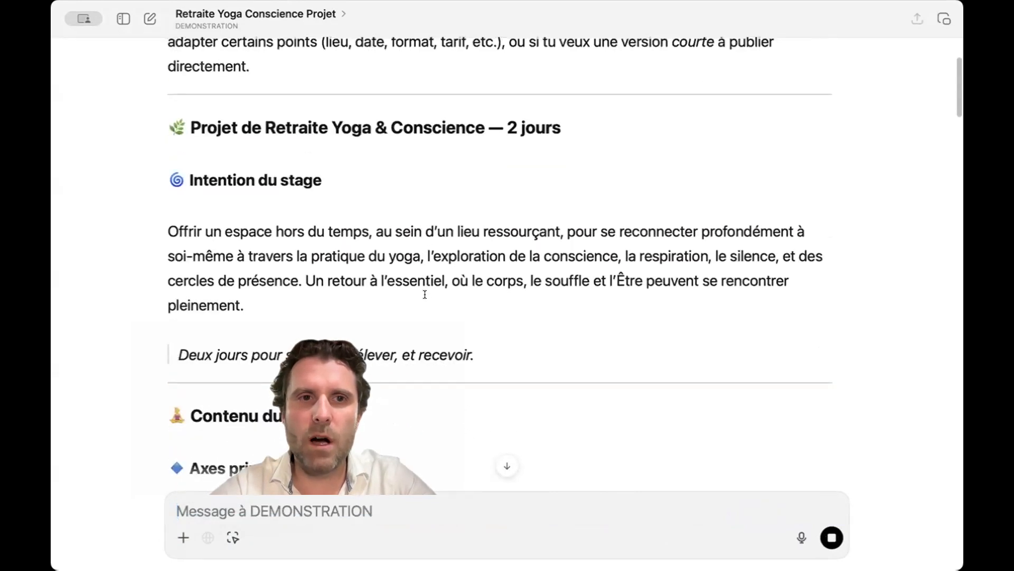
pyautogui.scroll(-1, 424, 294)
pyautogui.scroll(3, 425, 294)
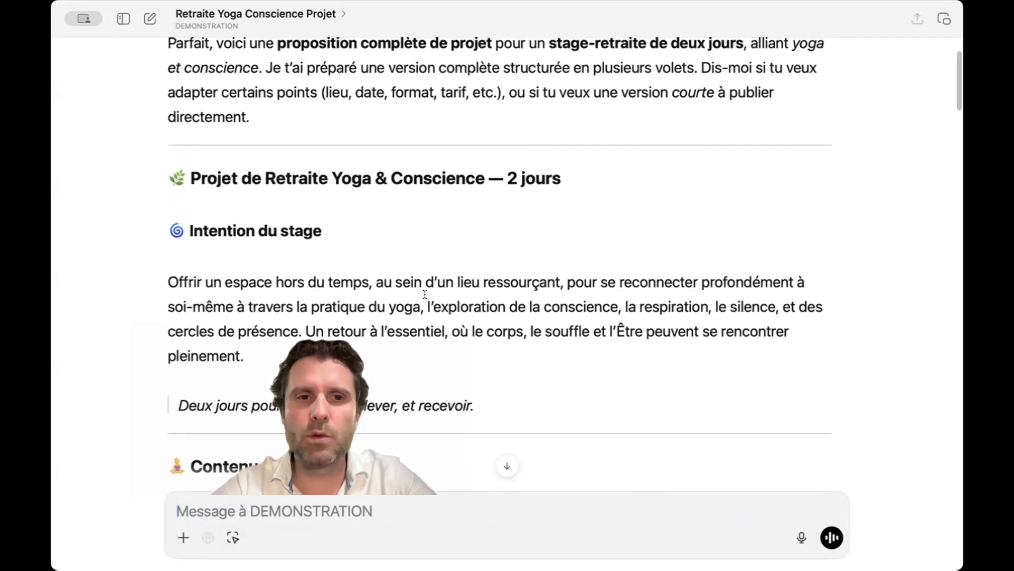
# Step: Review the rest of the proposal, from the content, format, venue and pricing to the schedule, name ideas and closing offers of help
pyautogui.scroll(-6, 425, 295)
pyautogui.scroll(-8, 425, 292)
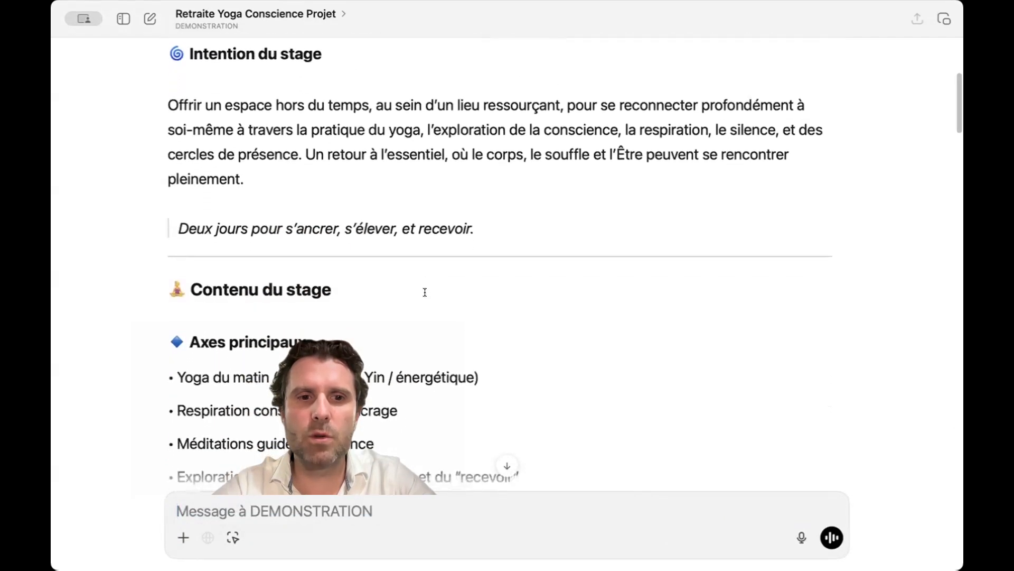
pyautogui.scroll(-12, 425, 292)
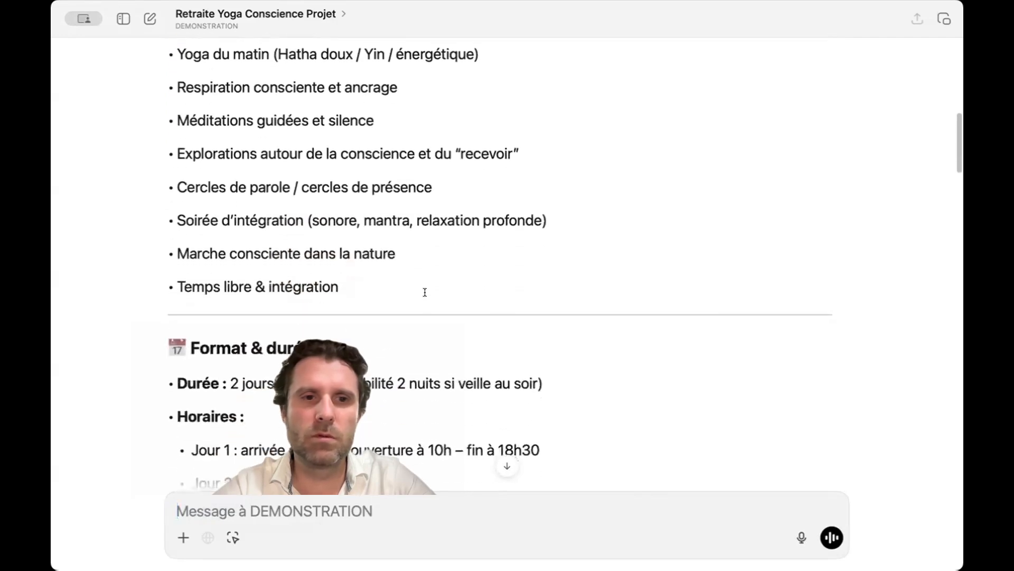
pyautogui.scroll(-6, 425, 292)
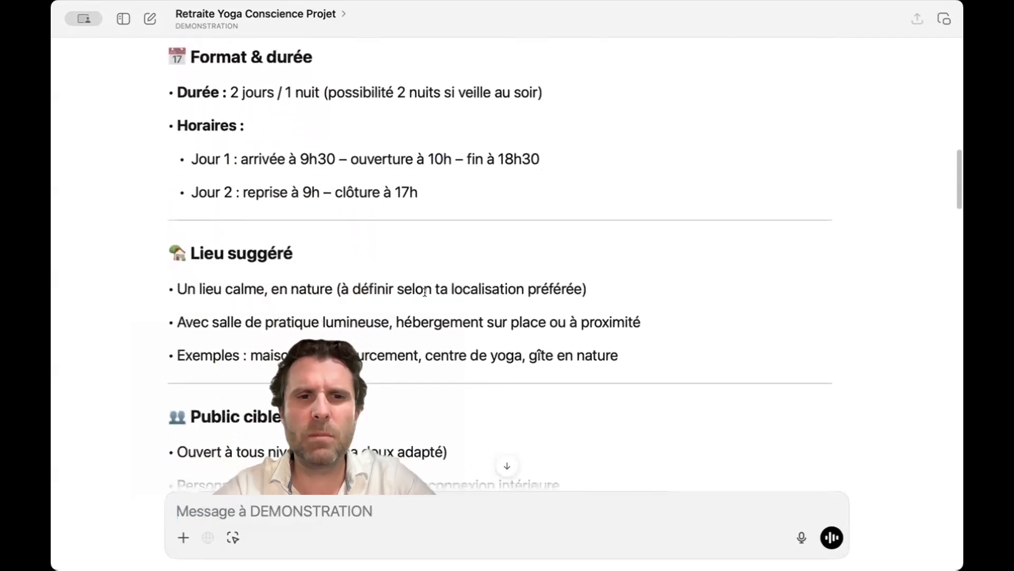
pyautogui.scroll(-7, 425, 292)
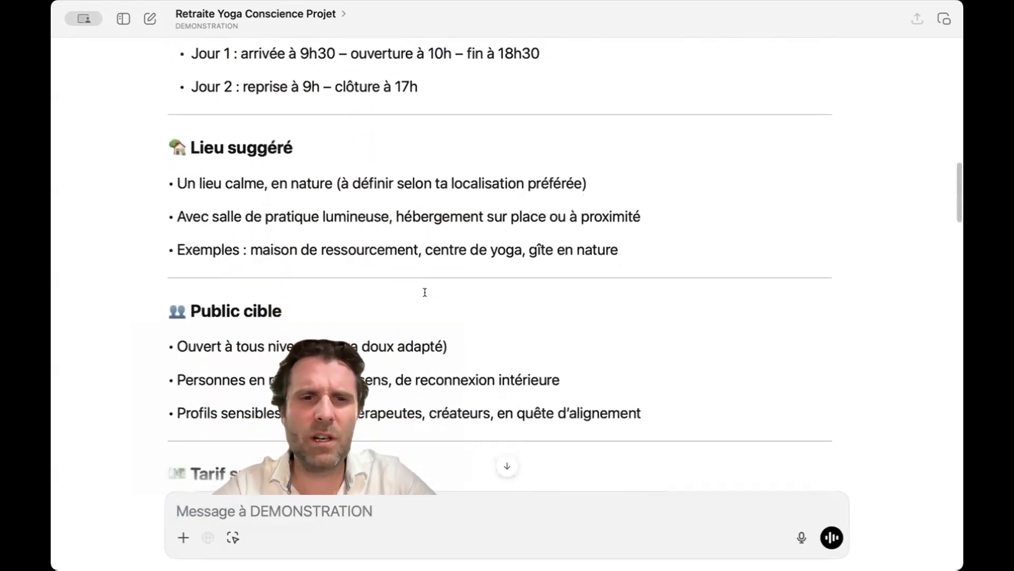
pyautogui.scroll(-12, 424, 292)
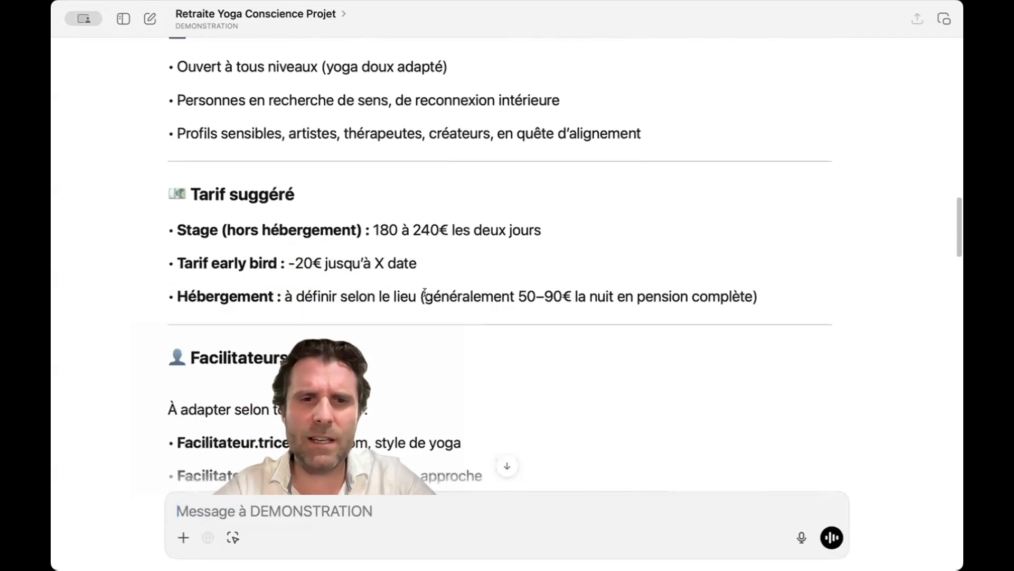
pyautogui.scroll(-13, 425, 292)
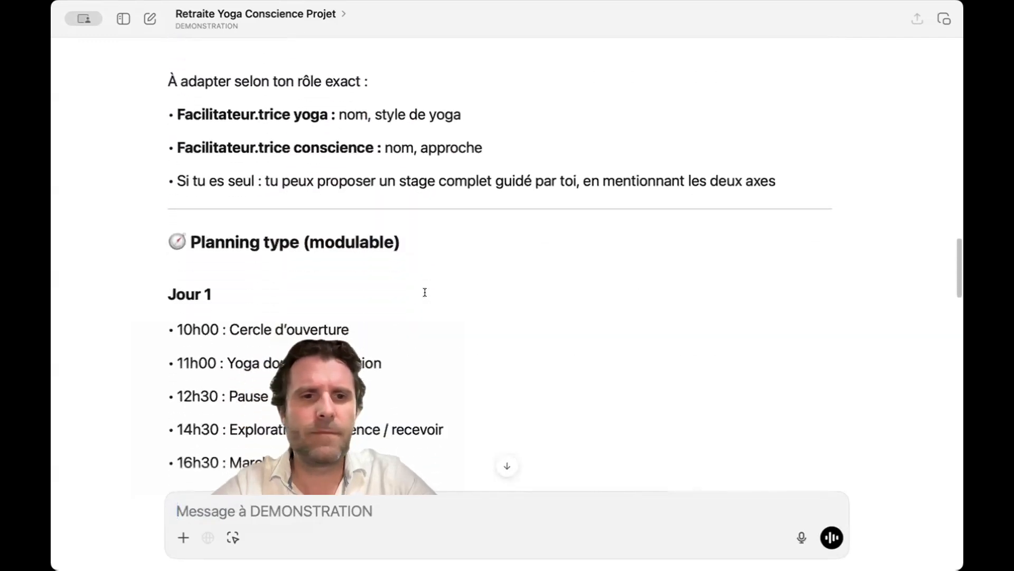
pyautogui.scroll(-15, 425, 293)
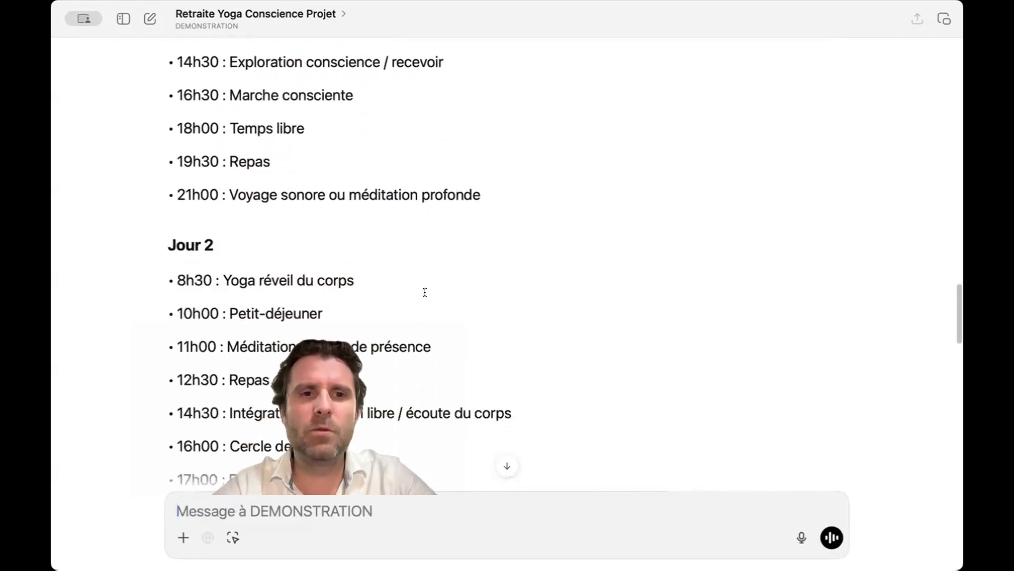
pyautogui.scroll(-15, 424, 292)
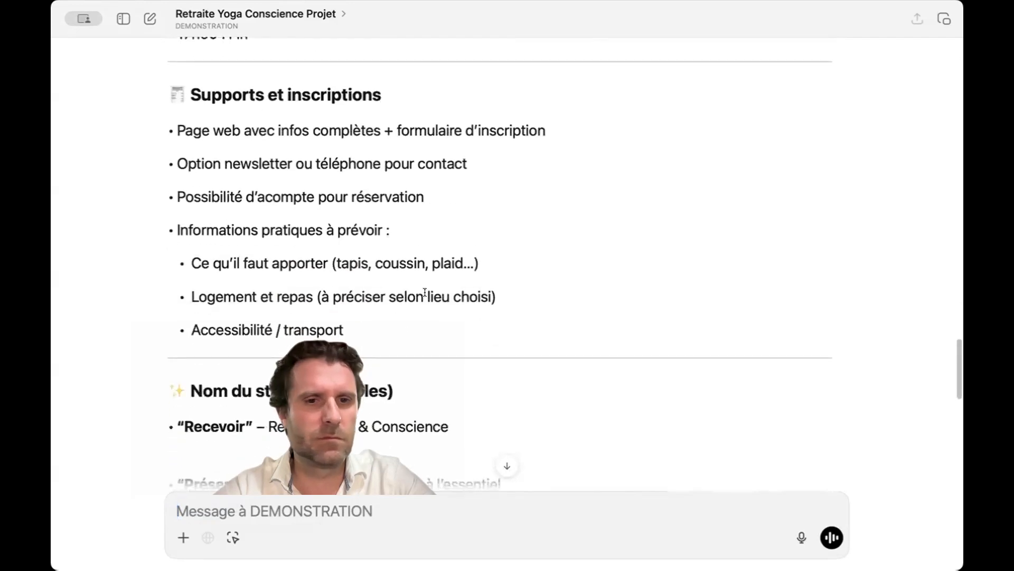
pyautogui.scroll(-4, 425, 292)
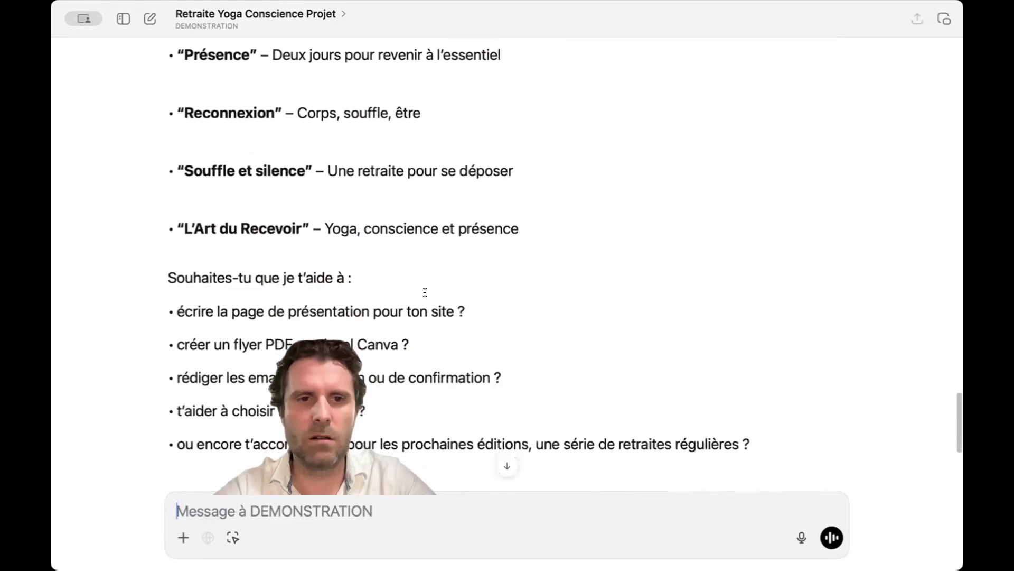
pyautogui.scroll(5, 425, 292)
pyautogui.scroll(-6, 425, 292)
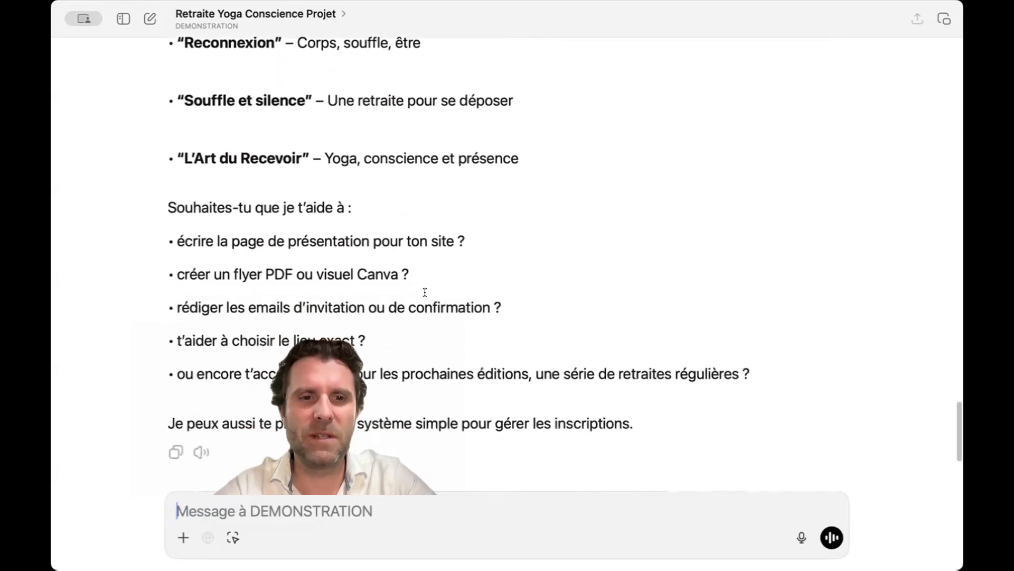
pyautogui.scroll(1, 425, 292)
pyautogui.scroll(-1, 425, 292)
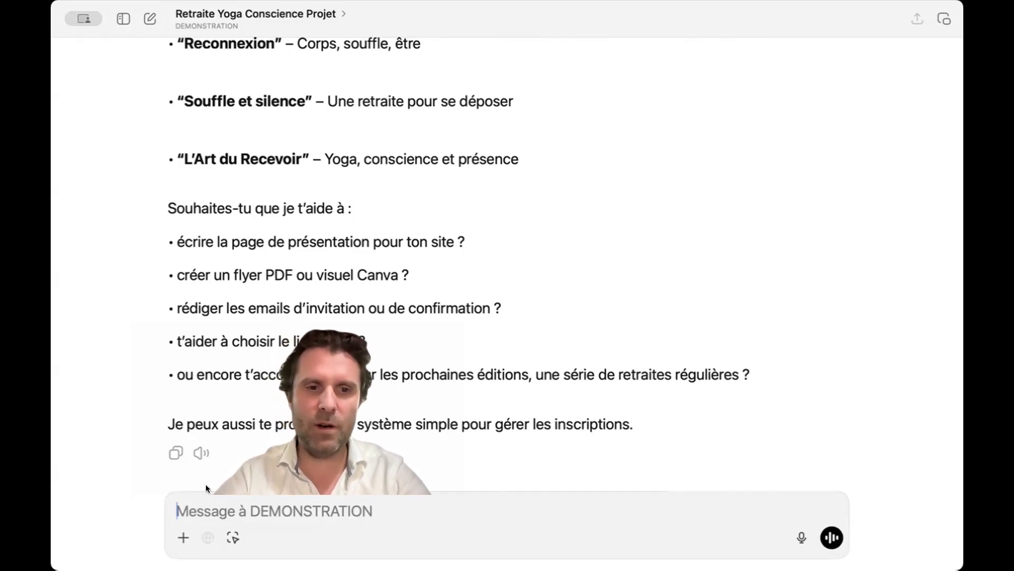
# Step: Reply in French that the proposal is not at all satisfactory and request all the questions required to correctly define the "retraite, yoga et conscience" project
pyautogui.press('F5')
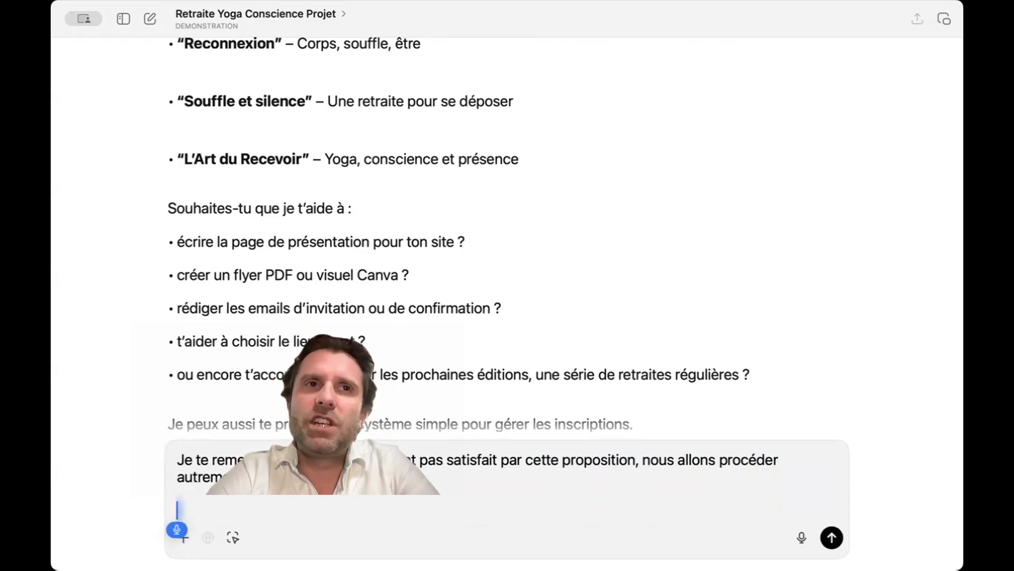
pyautogui.write('idée')
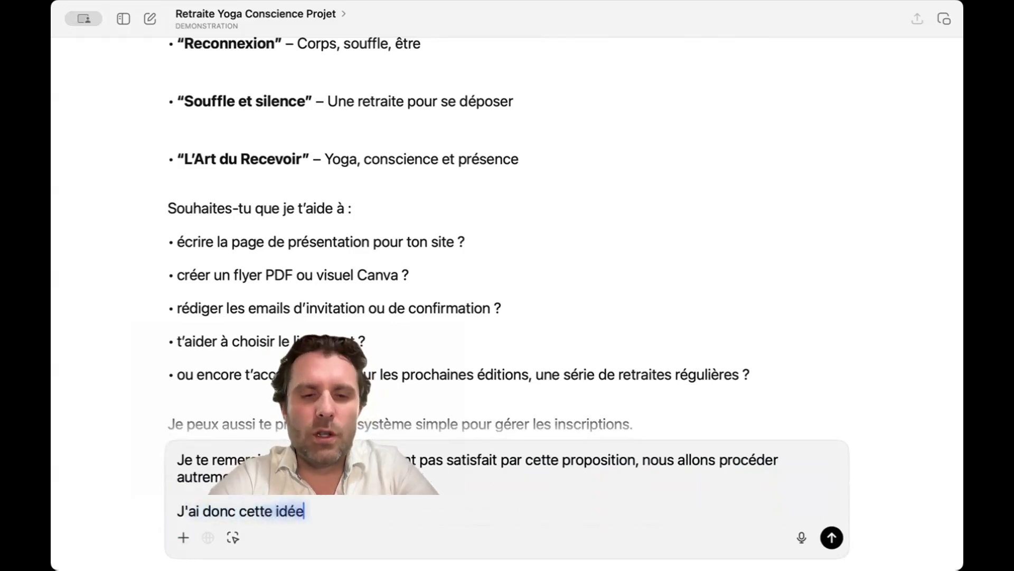
pyautogui.write(' de retraite')
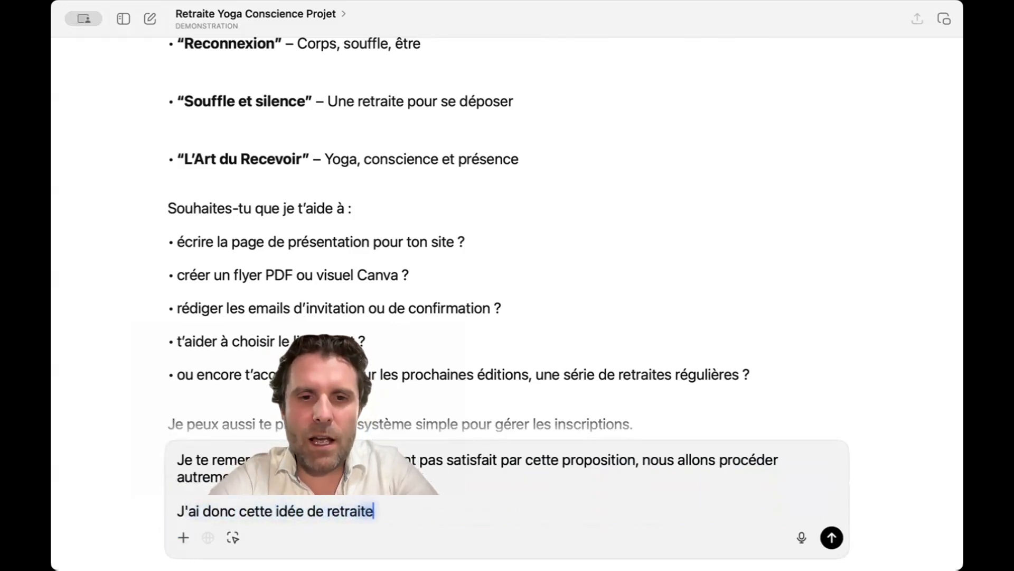
pyautogui.write(', yoga et conscience')
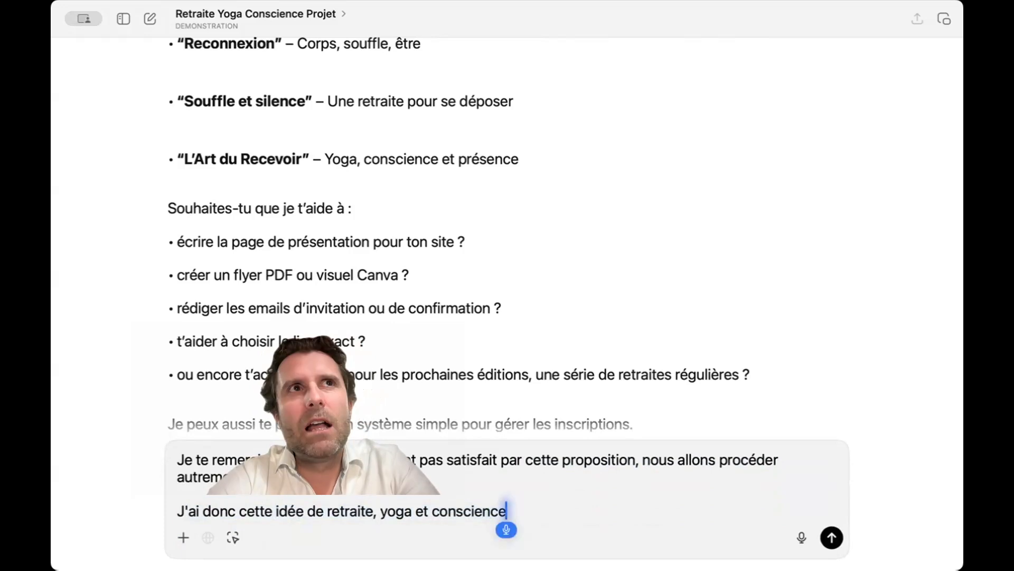
pyautogui.write(", et j'aimerais que tu me poses toutes les")
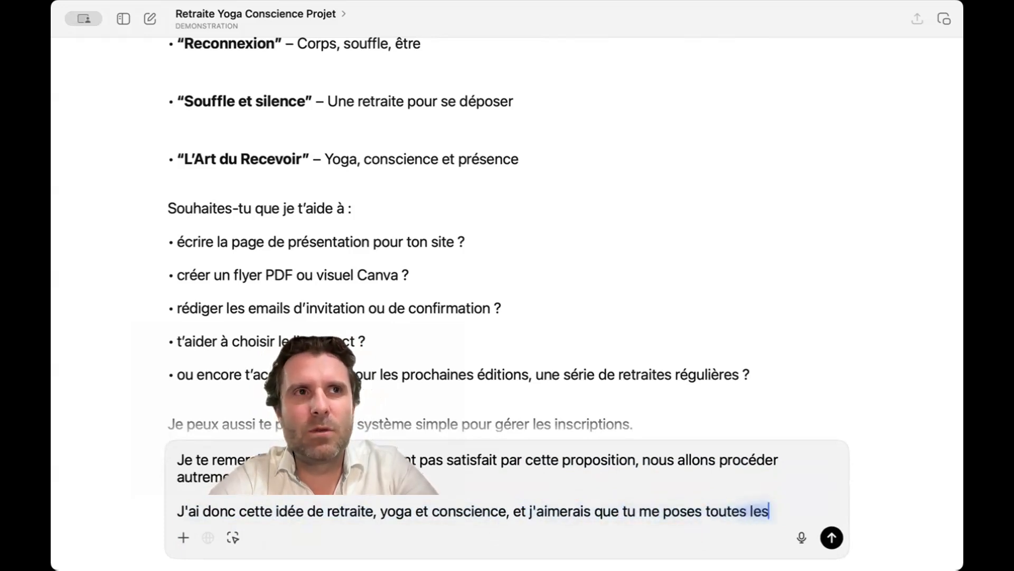
pyautogui.write(' questions qui sont requises, que je devrais me poser pour déf')
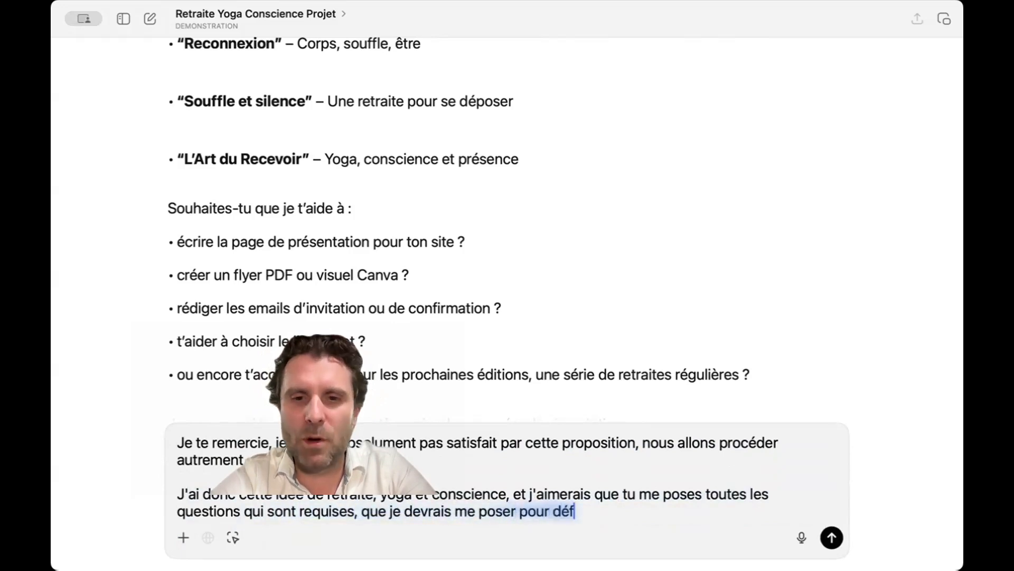
pyautogui.write('inir correctement ce projet.')
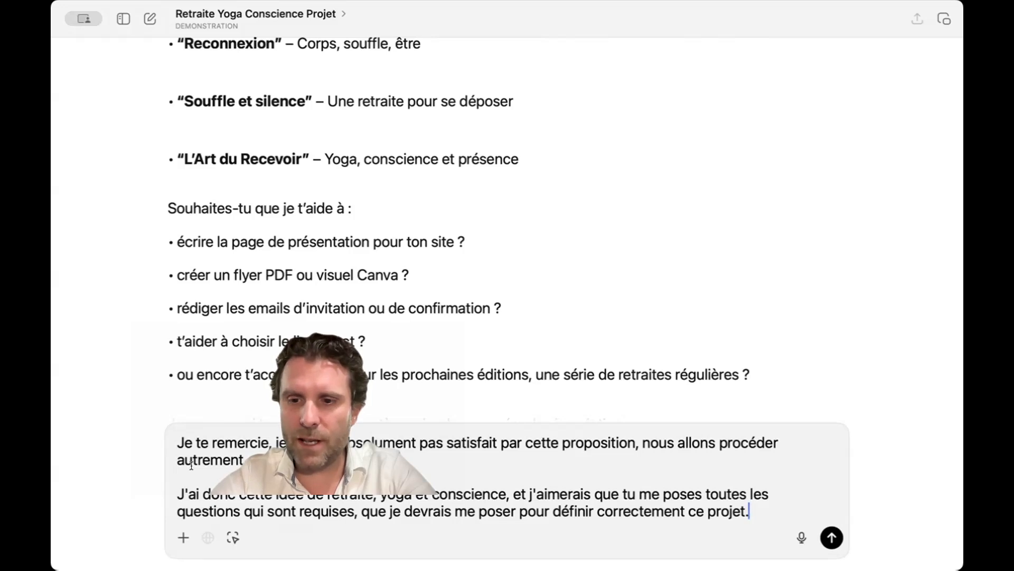
pyautogui.press('Return')
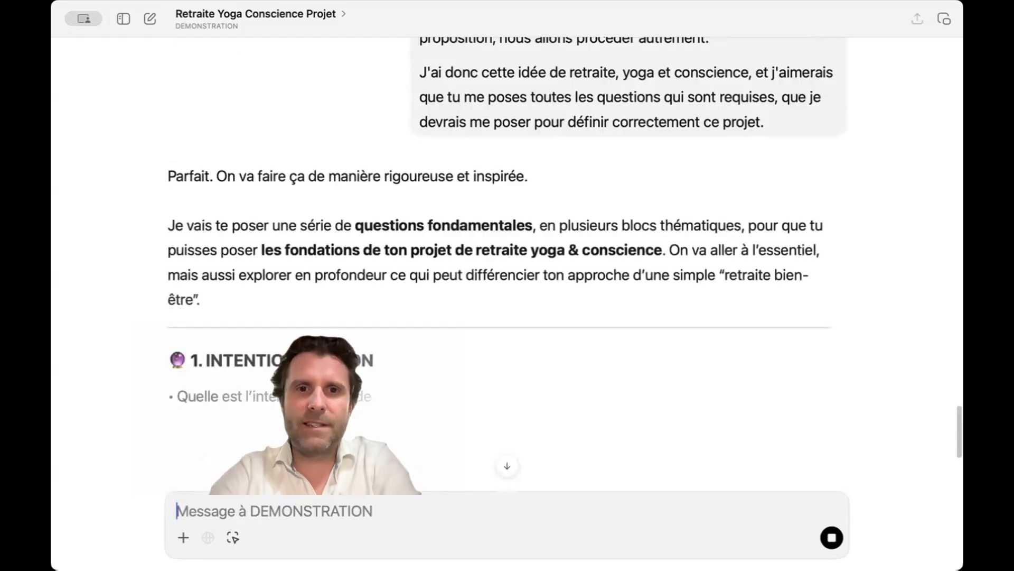
# Step: Read the new reply's introduction and first questions, highlighting the passage "ce qui peut différencier ton approche d'une simple"
pyautogui.scroll(-2, 339, 338)
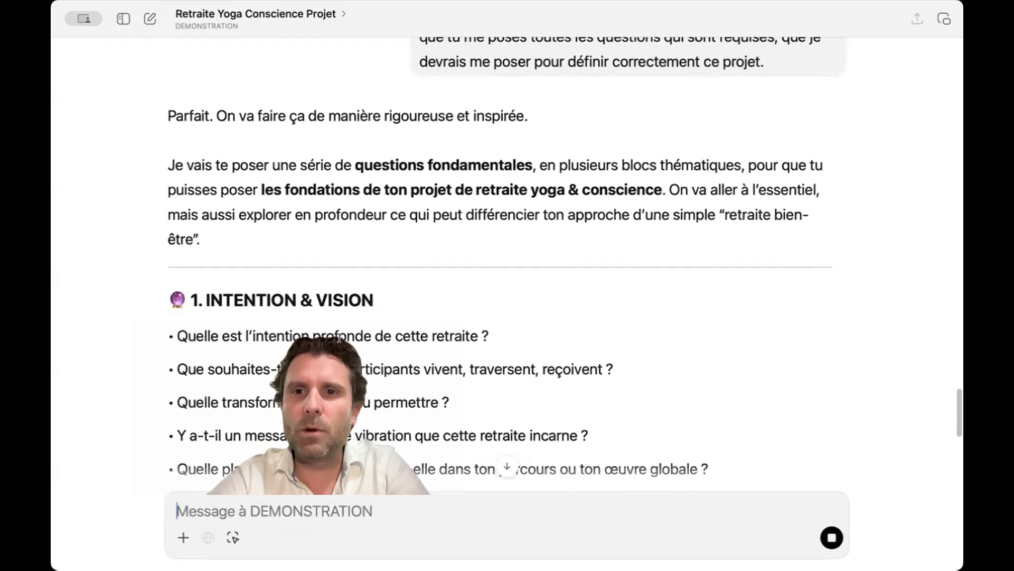
pyautogui.scroll(-1, 339, 337)
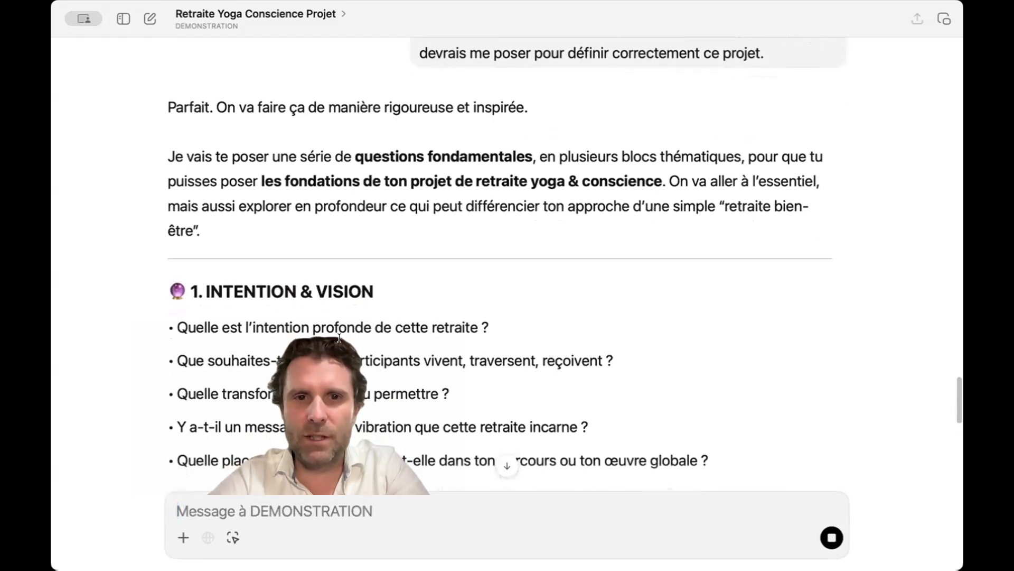
pyautogui.scroll(-2, 339, 337)
pyautogui.scroll(-2, 339, 337)
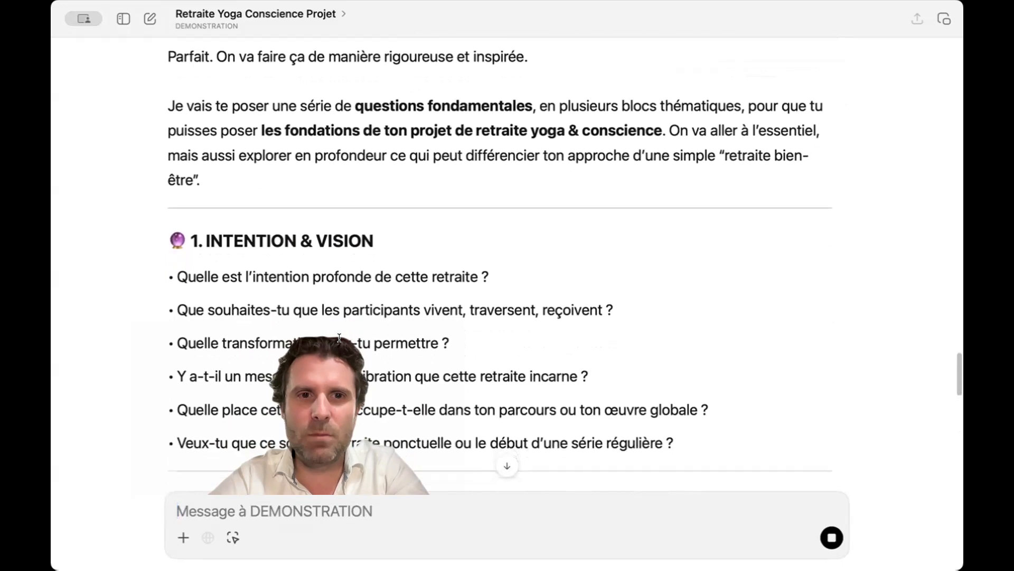
pyautogui.scroll(-1, 339, 337)
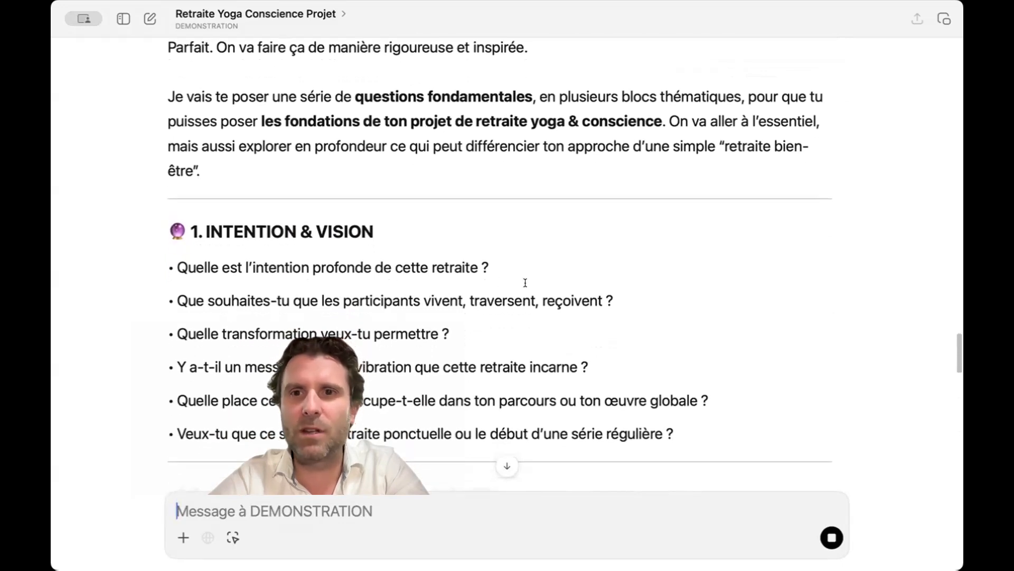
pyautogui.scroll(1, 592, 285)
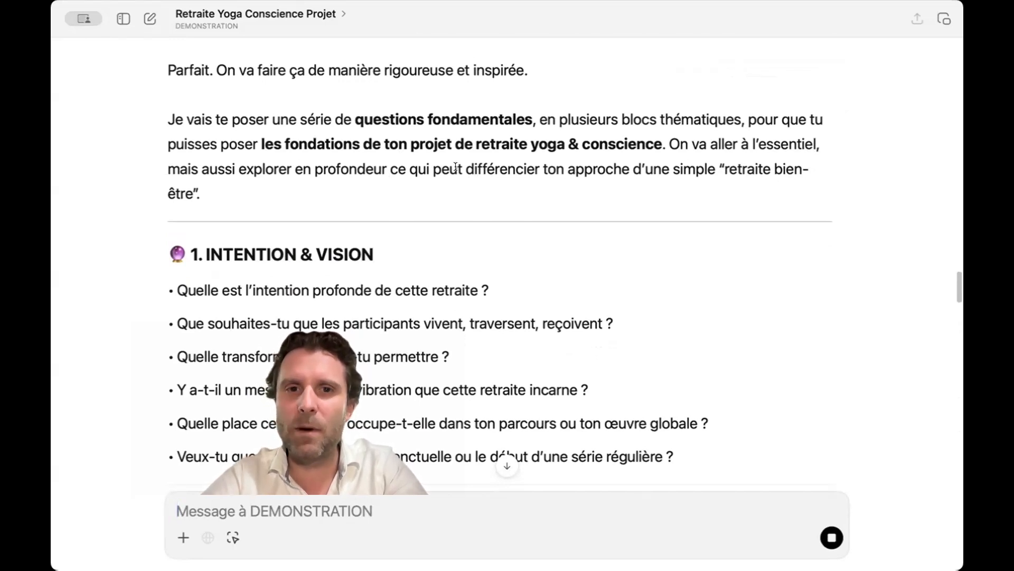
pyautogui.moveTo(381, 168); pyautogui.dragTo(716, 167)
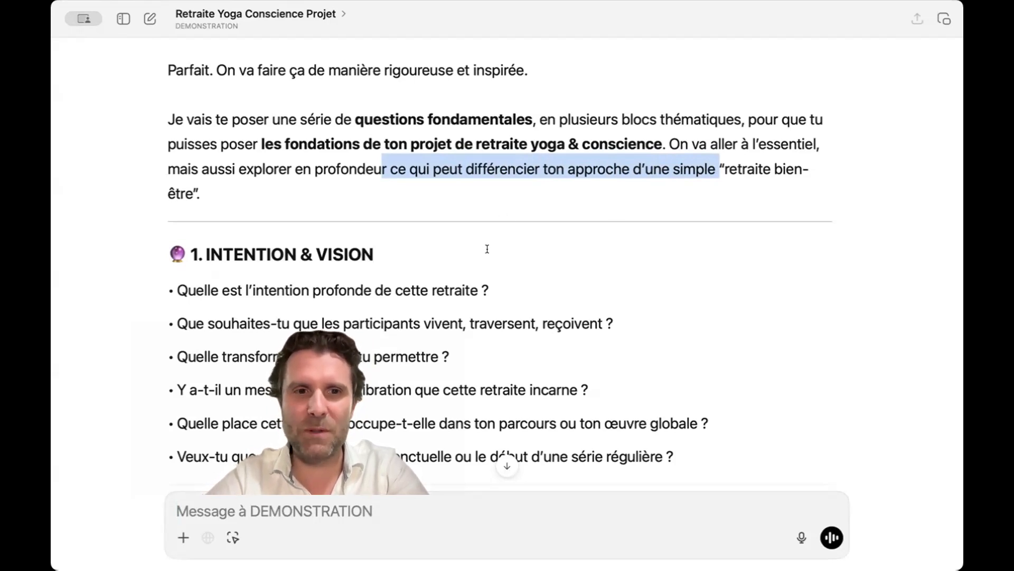
# Step: Read through all ten blocks of retreat questions, from "INTENTION & VISION" to "ÉNERGÉTIQUE & ALIGNEMENT GLOBAL", and the closing proposals
pyautogui.scroll(-1, 487, 249)
pyautogui.scroll(-3, 487, 249)
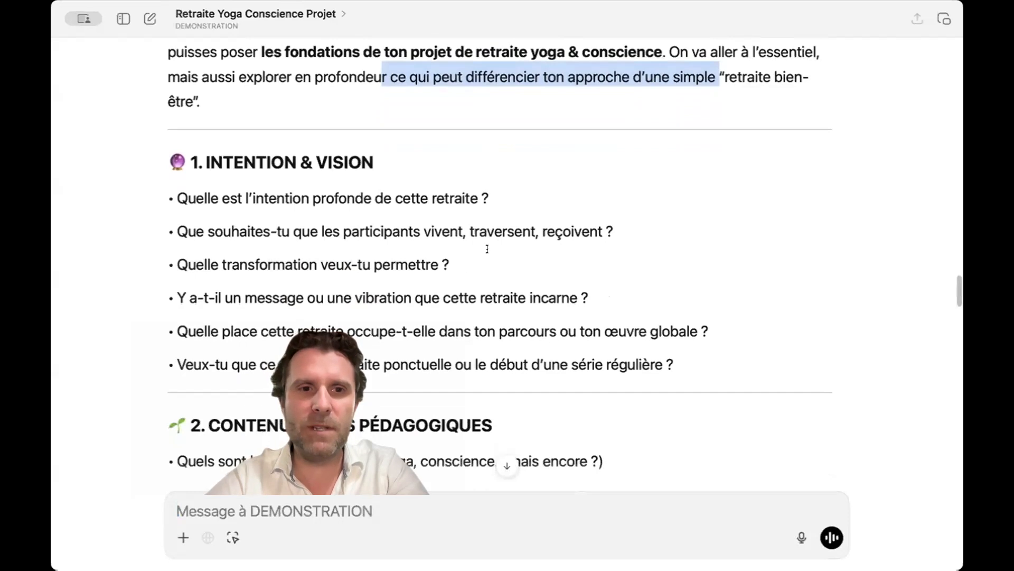
pyautogui.scroll(-1, 488, 249)
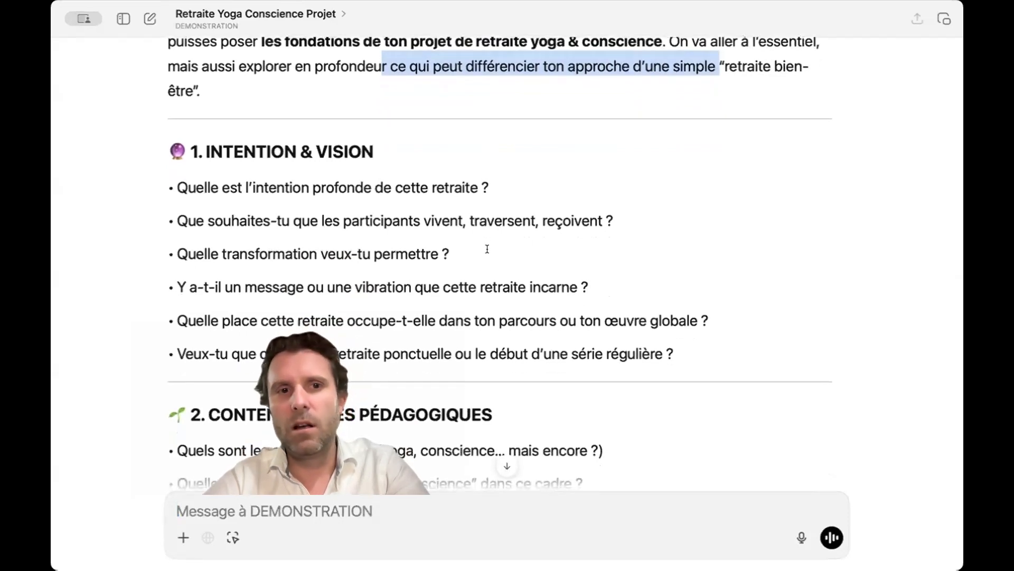
pyautogui.scroll(-5, 510, 249)
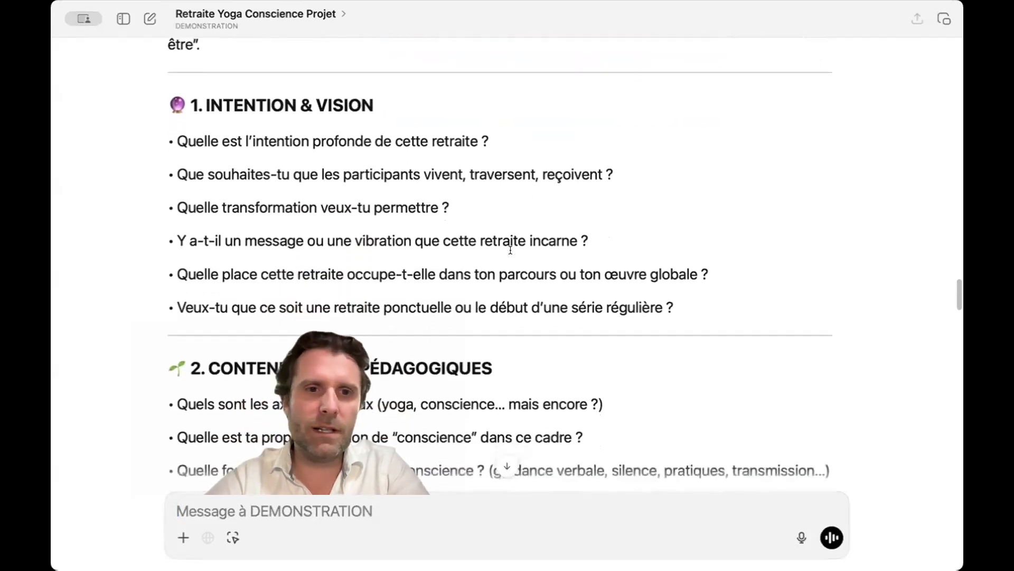
pyautogui.scroll(-8, 511, 250)
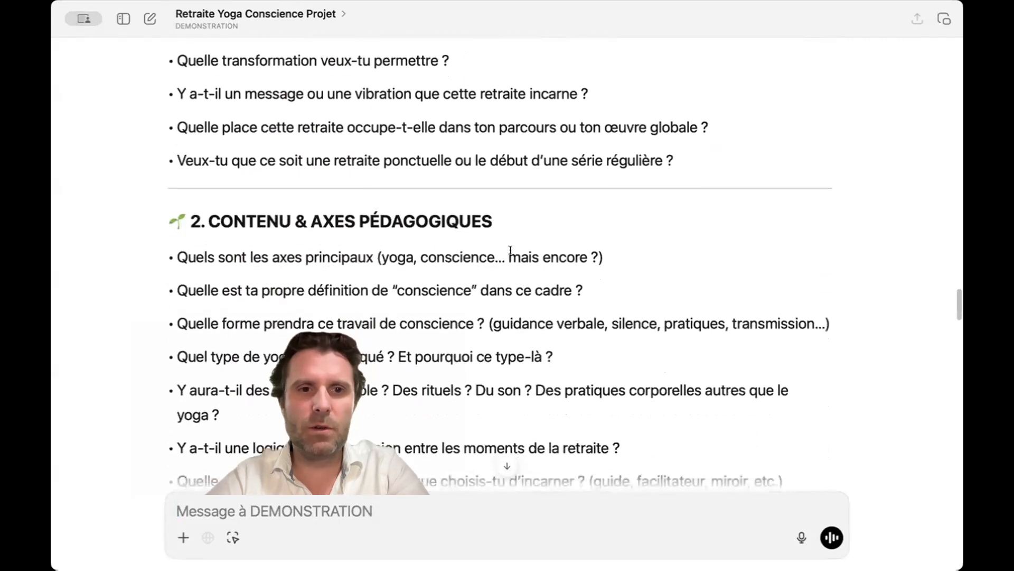
pyautogui.scroll(-12, 510, 250)
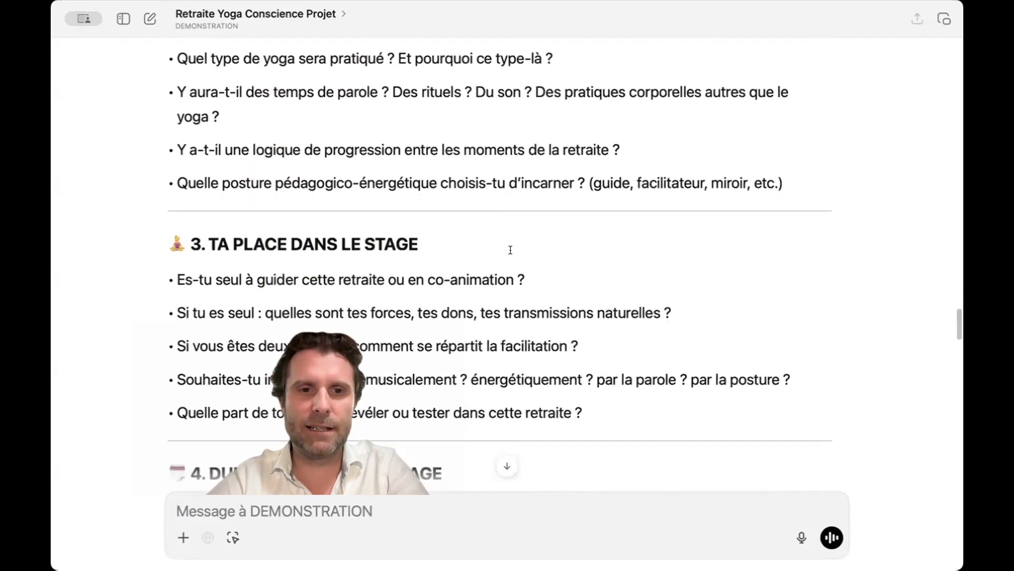
pyautogui.scroll(-14, 511, 249)
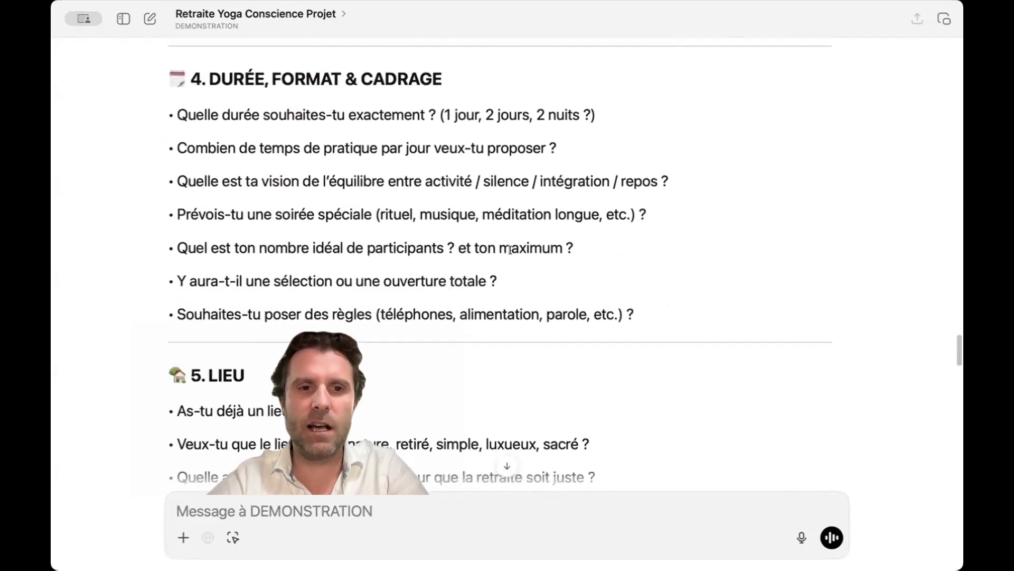
pyautogui.scroll(-12, 511, 250)
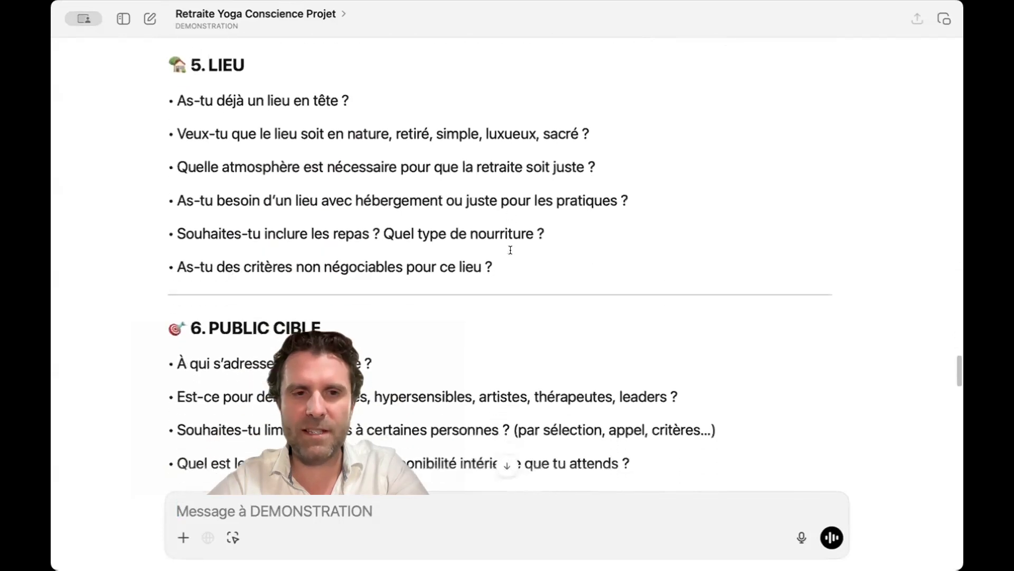
pyautogui.scroll(-7, 511, 249)
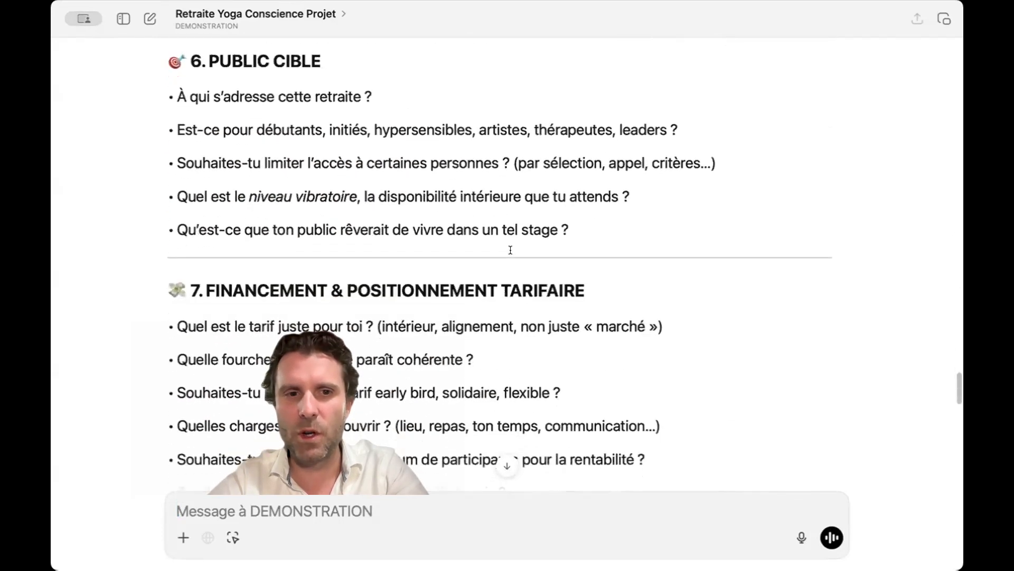
pyautogui.scroll(-13, 510, 249)
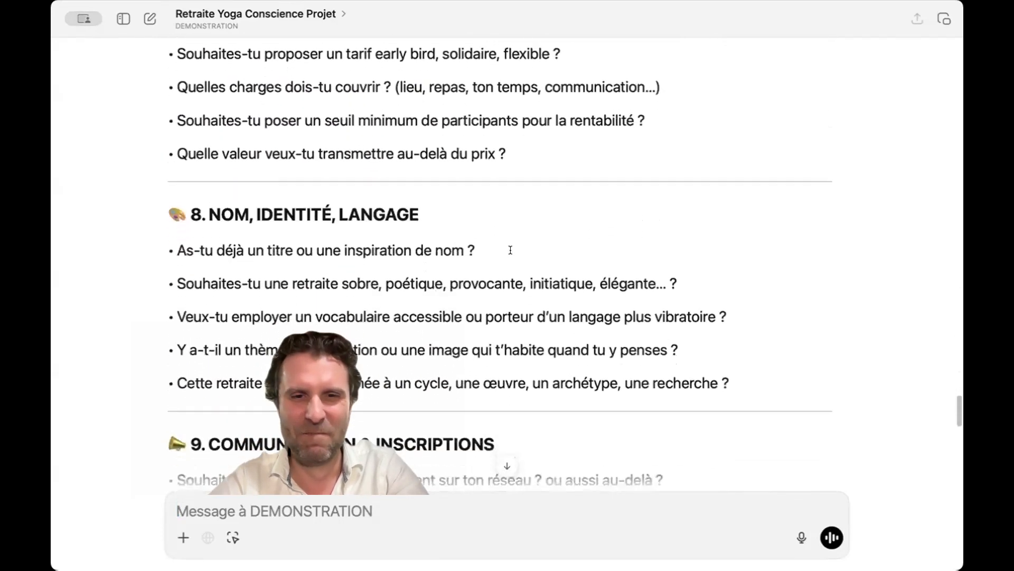
pyautogui.scroll(-11, 511, 250)
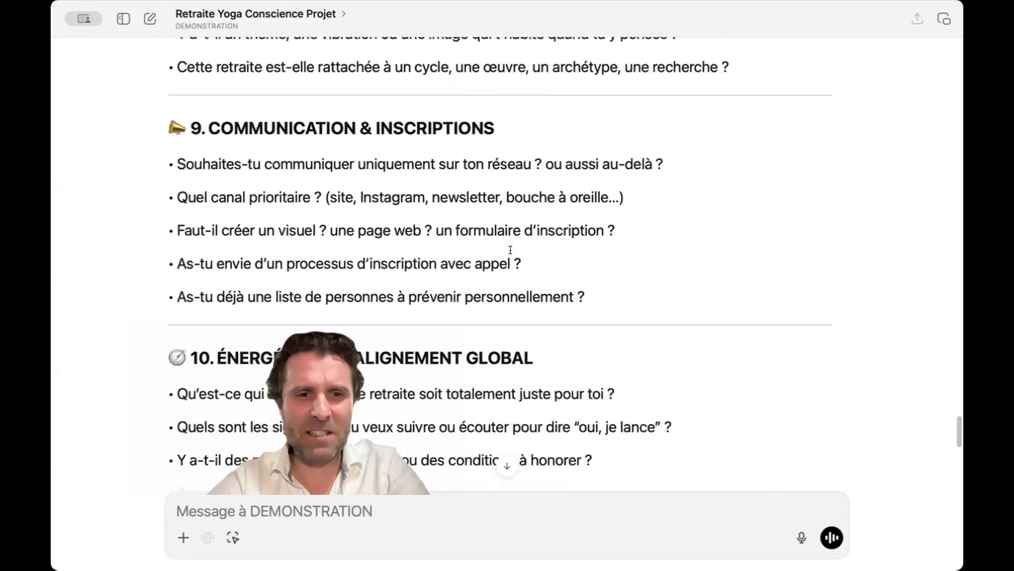
pyautogui.scroll(-2, 510, 250)
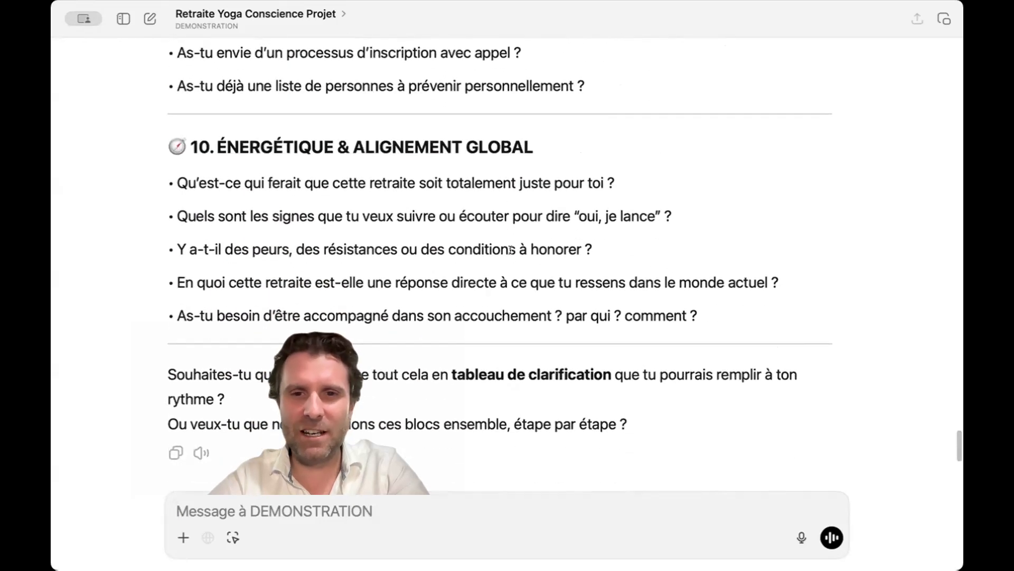
# Step: Ask in French to stop, prioritise the most important questions and pose them one after the other, and clear stray dictated text
pyautogui.scroll(10, 510, 249)
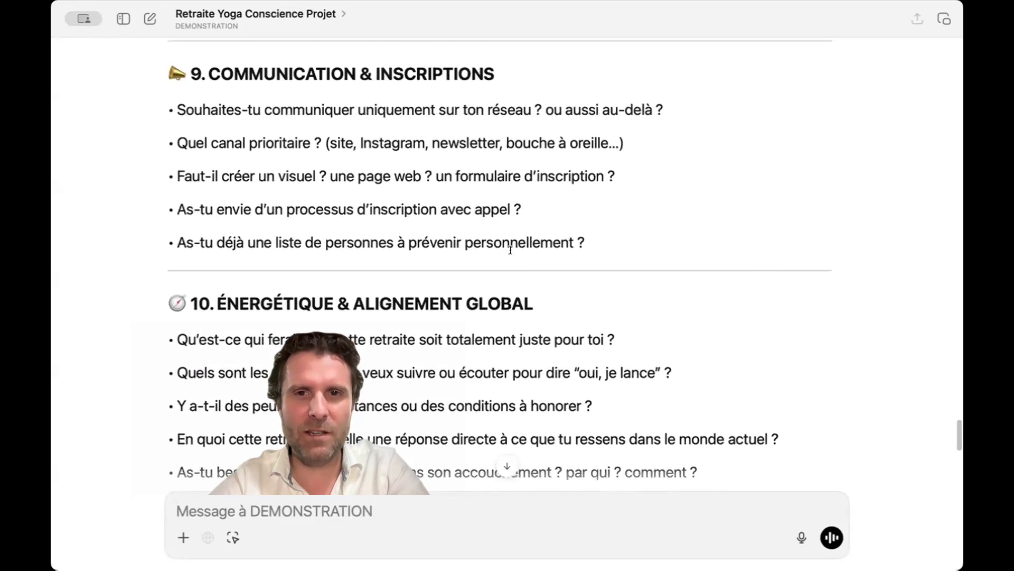
pyautogui.scroll(20, 510, 249)
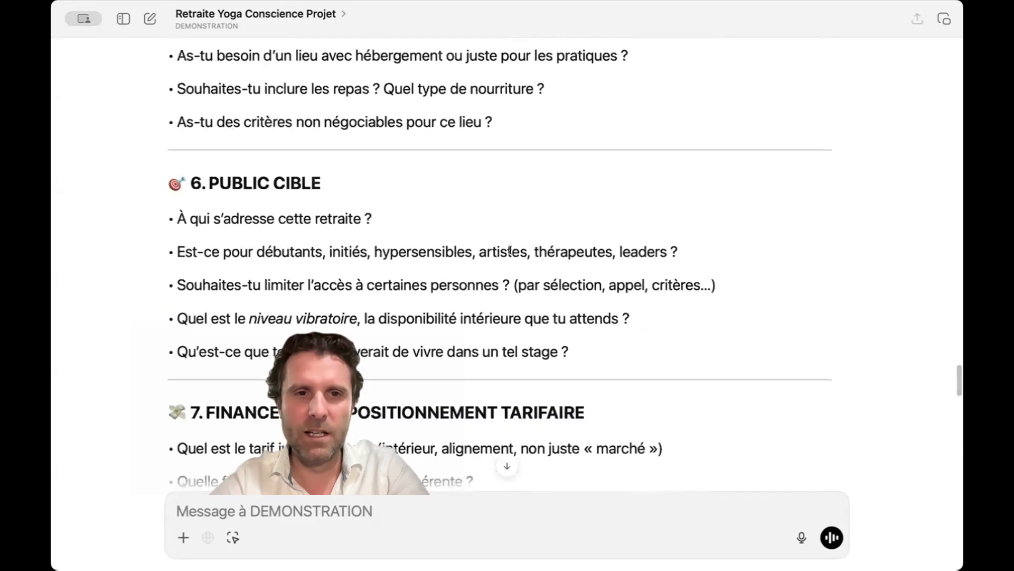
pyautogui.scroll(20, 512, 133)
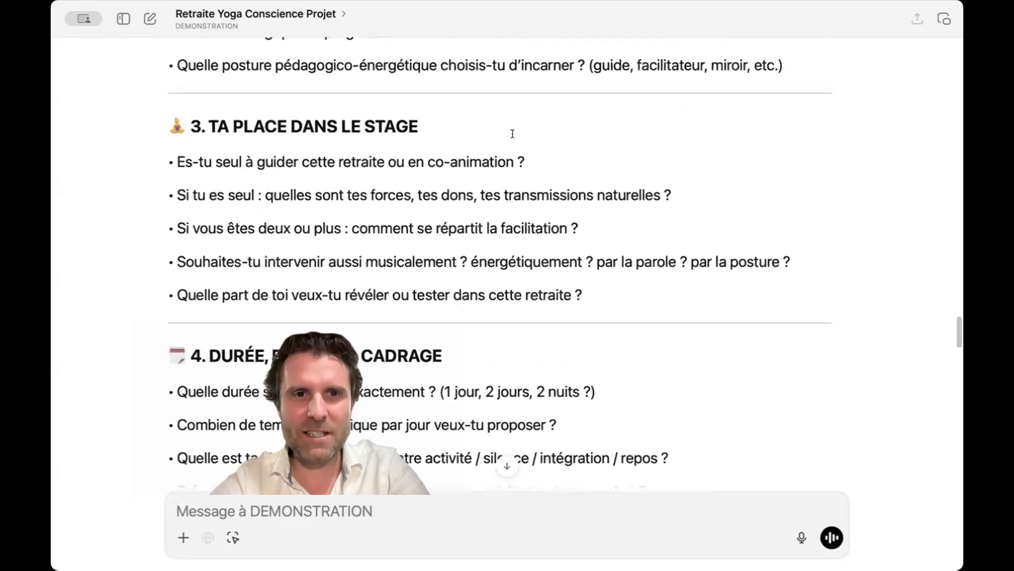
pyautogui.scroll(5, 513, 134)
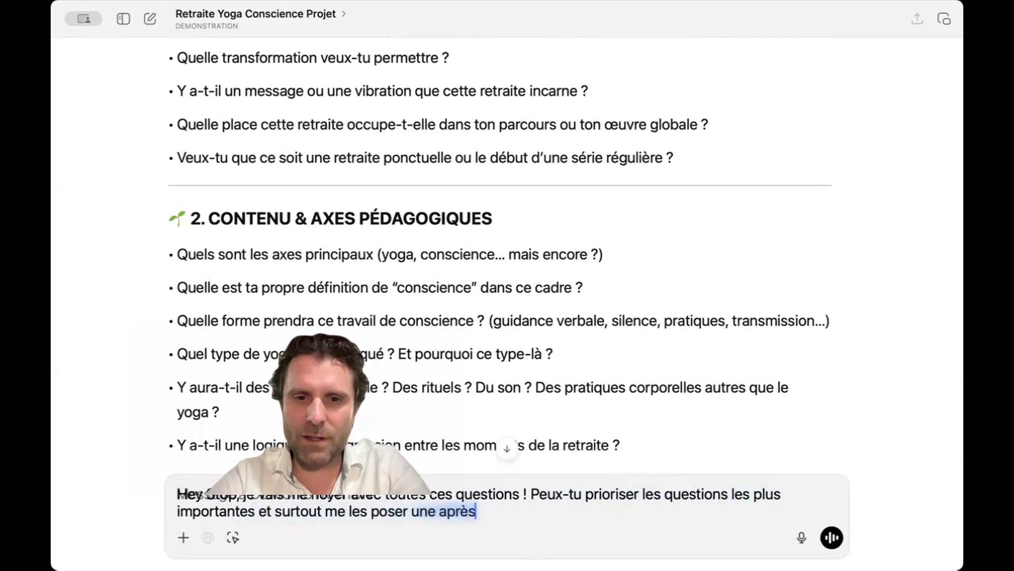
pyautogui.press('Return')
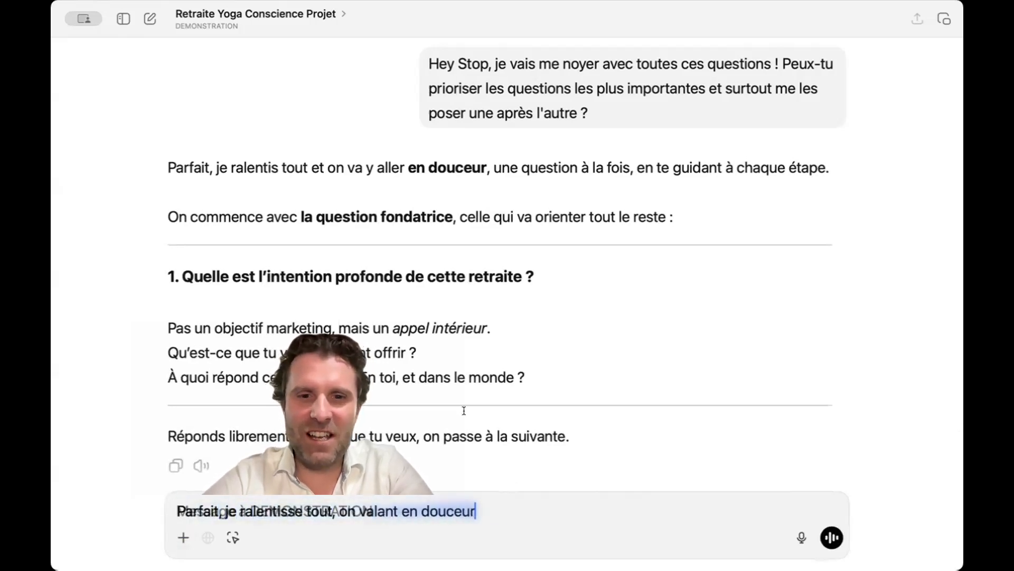
pyautogui.press('BackSpace')
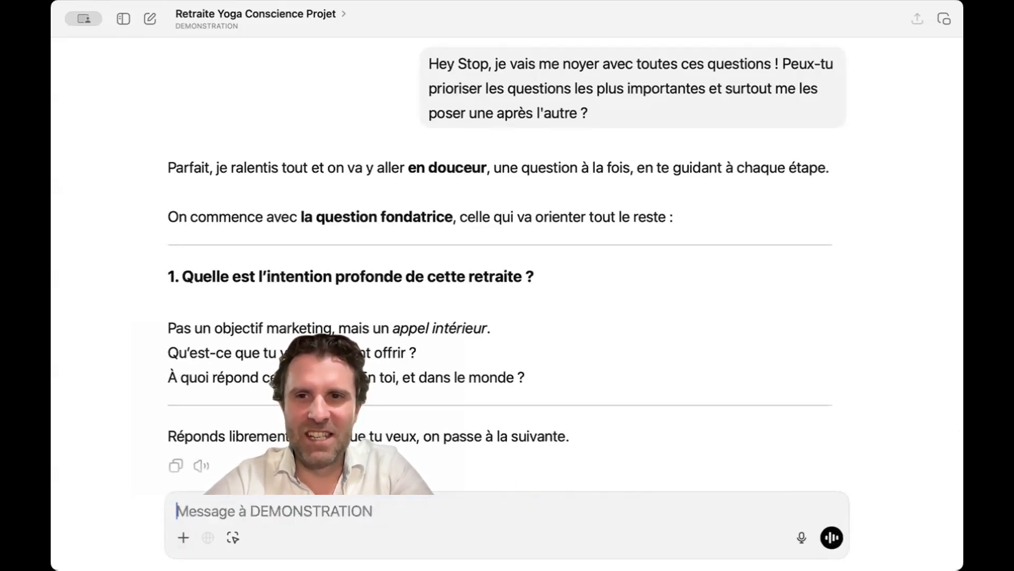
# Step: Reply in French that the substance is not yet clearly defined but the form should be detailed, and give a weekend as the duration
pyautogui.scroll(-1, 537, 435)
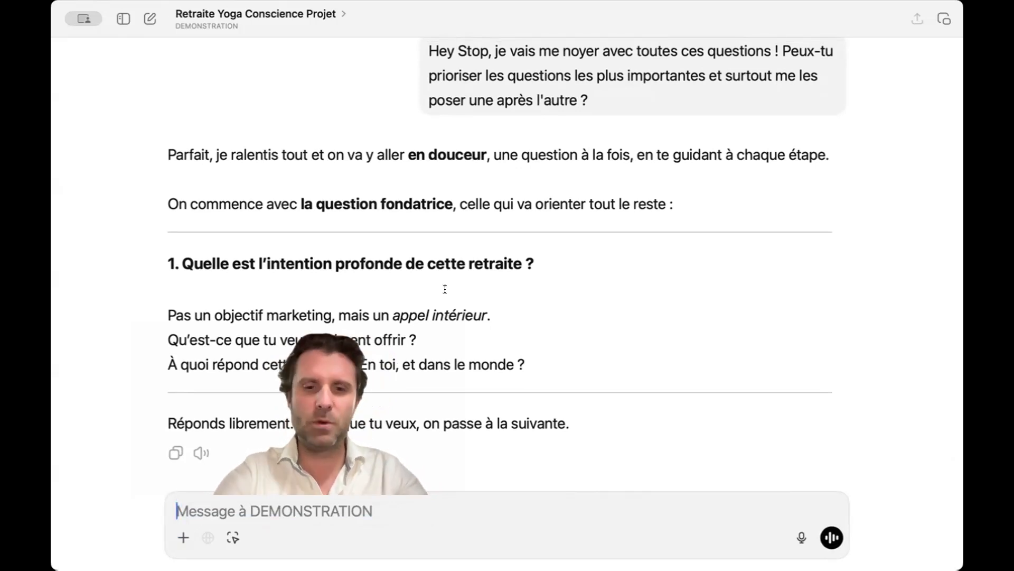
pyautogui.press('F5')
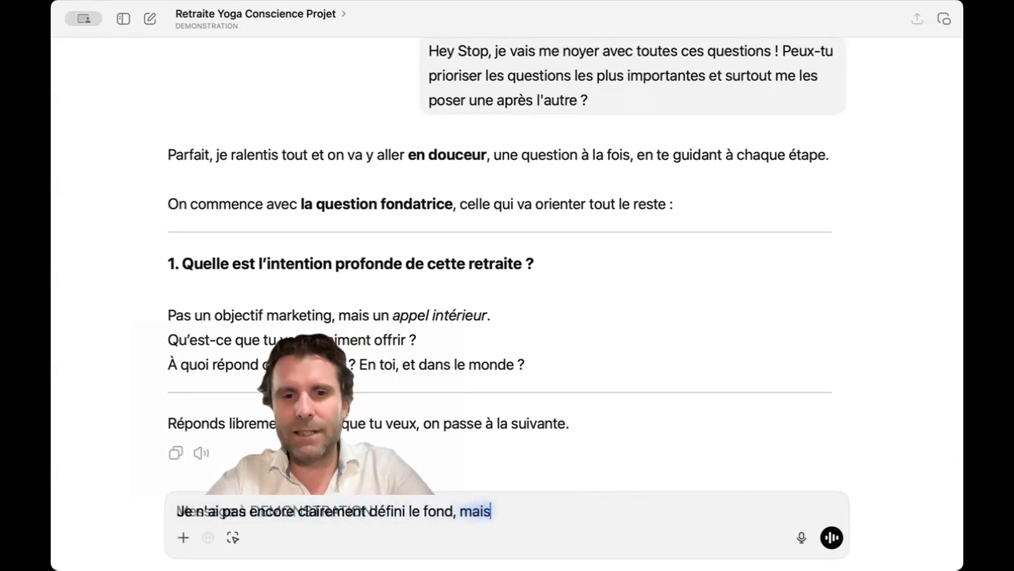
pyautogui.press('Return')
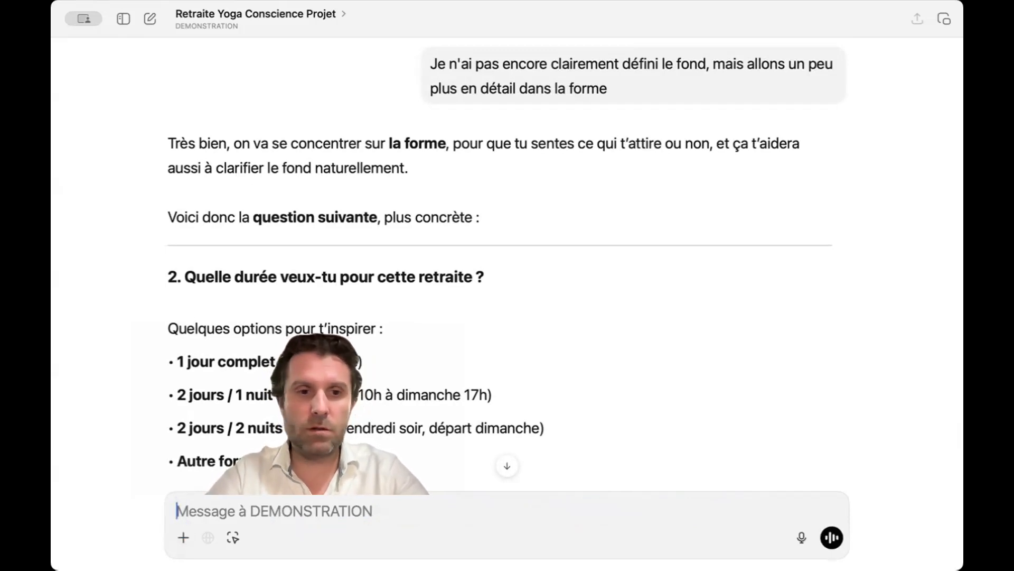
pyautogui.press('F5')
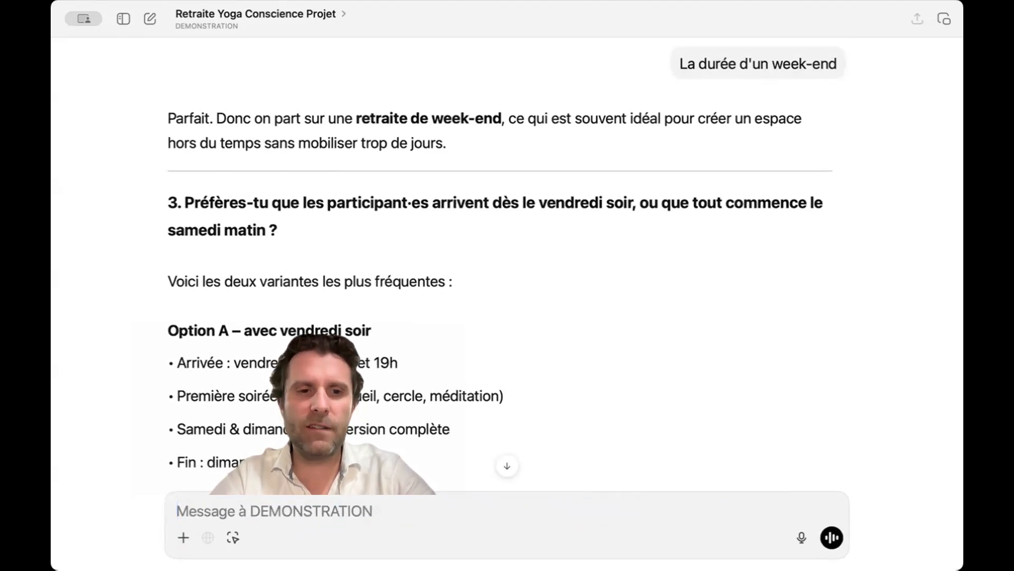
# Step: Object in French that it is straying into details and ask to go straight to the essentials for defining the project
pyautogui.press('F5')
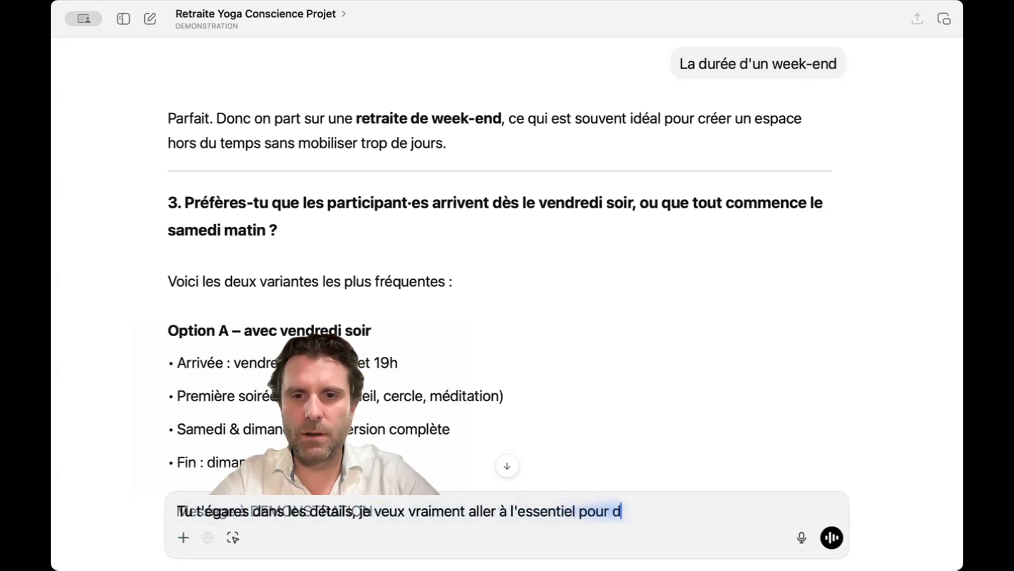
pyautogui.press('Return')
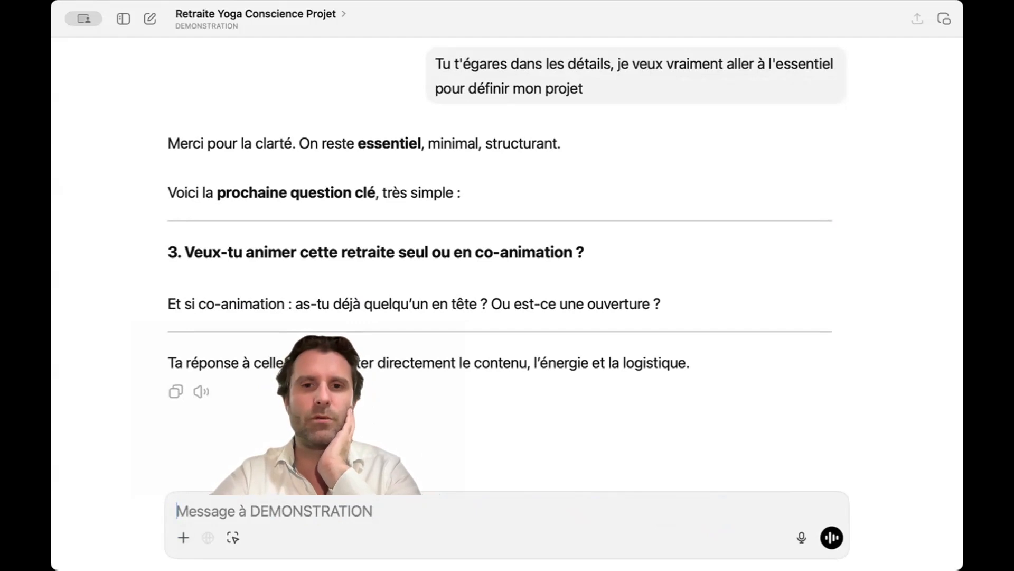
# Step: Answer the co-facilitation question with "J'anime seul ce stage"
pyautogui.press('F5')
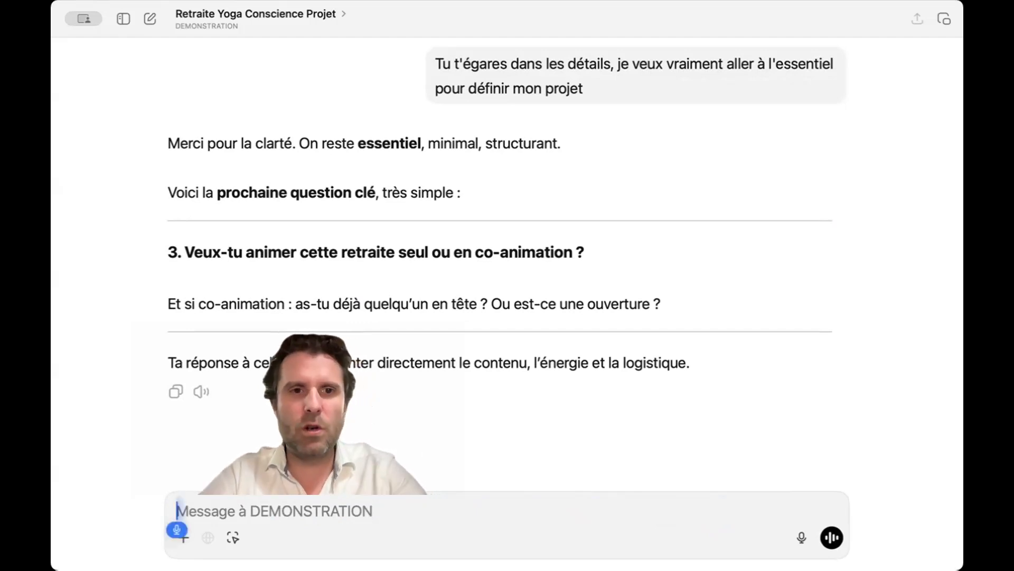
pyautogui.press('F5')
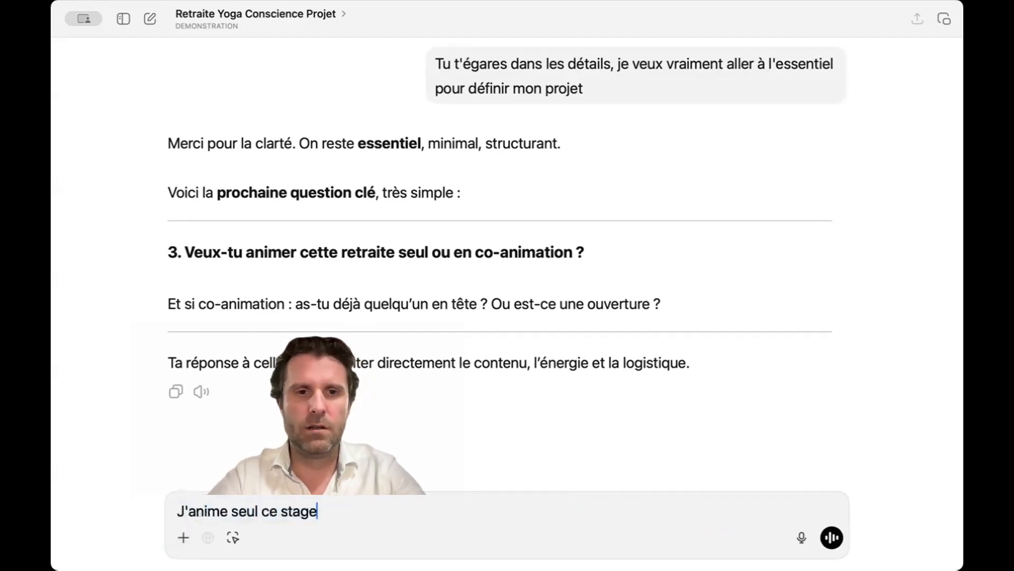
pyautogui.press('Return')
# Step: Answer the question about the retreat's main pillars with "Yoga et conscience", replacing the misheard dictation
pyautogui.press('F5')
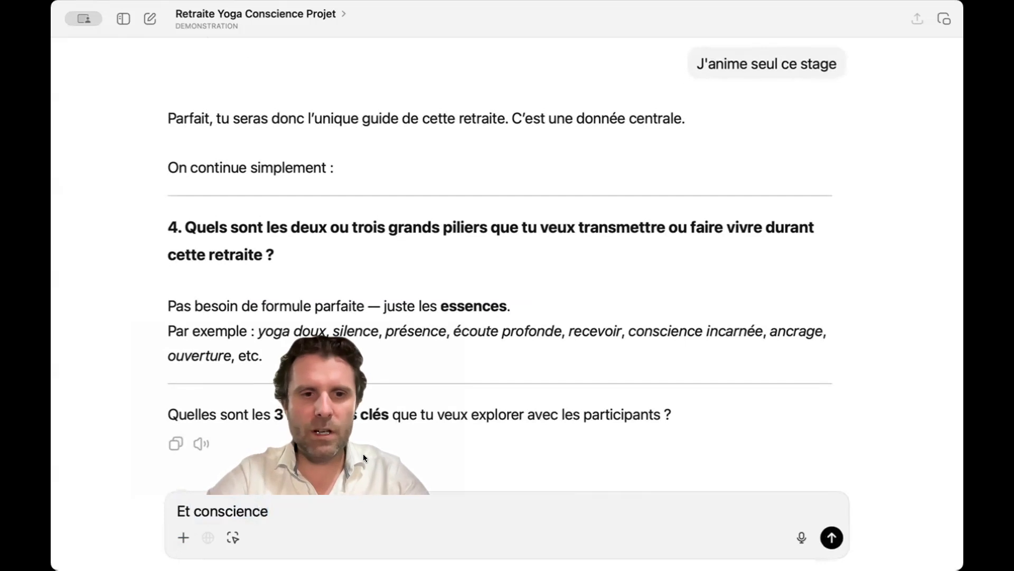
pyautogui.tripleClick(298, 501)
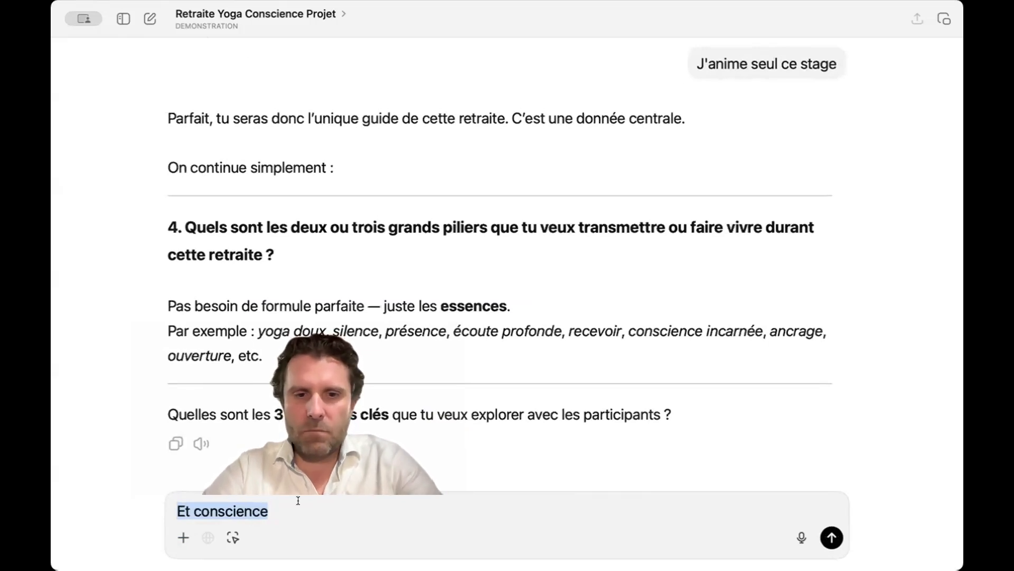
pyautogui.press('F5')
pyautogui.write('Yoga et conscience')
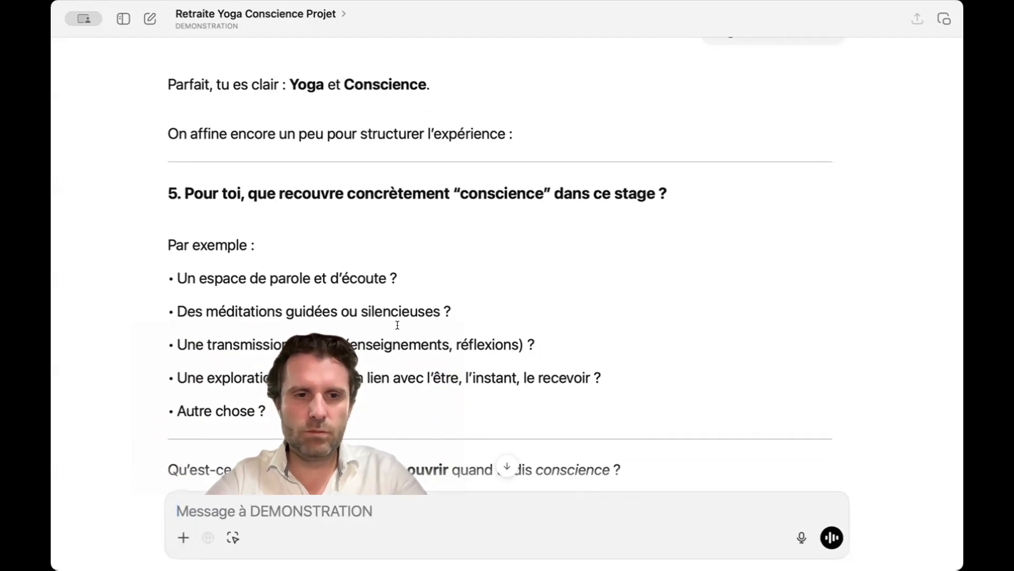
# Step: Reply in French to skip details for the moment, confirming "le recevoir" and work on consciousness, not only the body
pyautogui.press('F5')
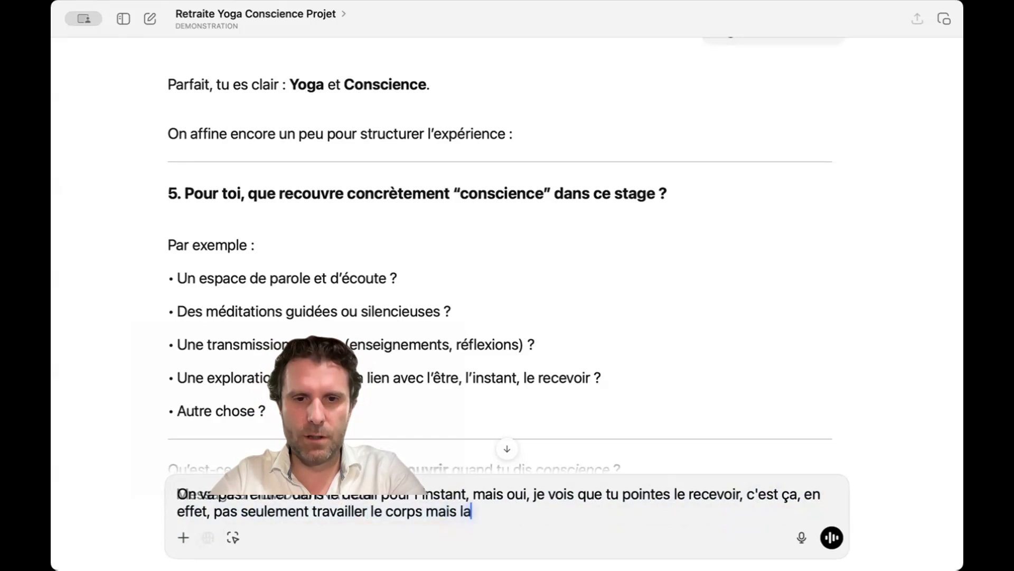
pyautogui.press('Return')
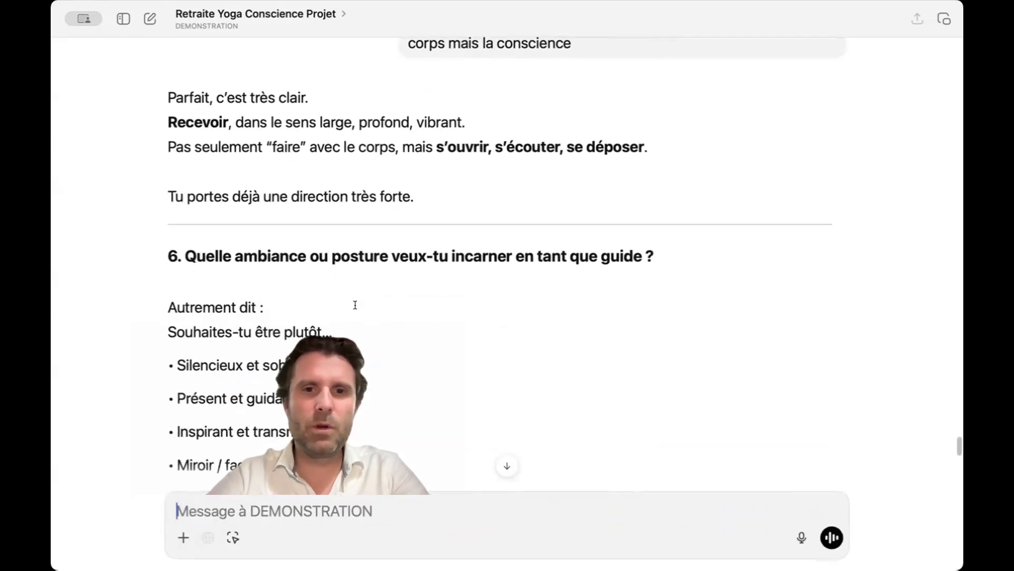
# Step: Respond to the guide's posture question in French that it is too detailed and request a complete structured vision of the "stage"
pyautogui.scroll(-3, 355, 305)
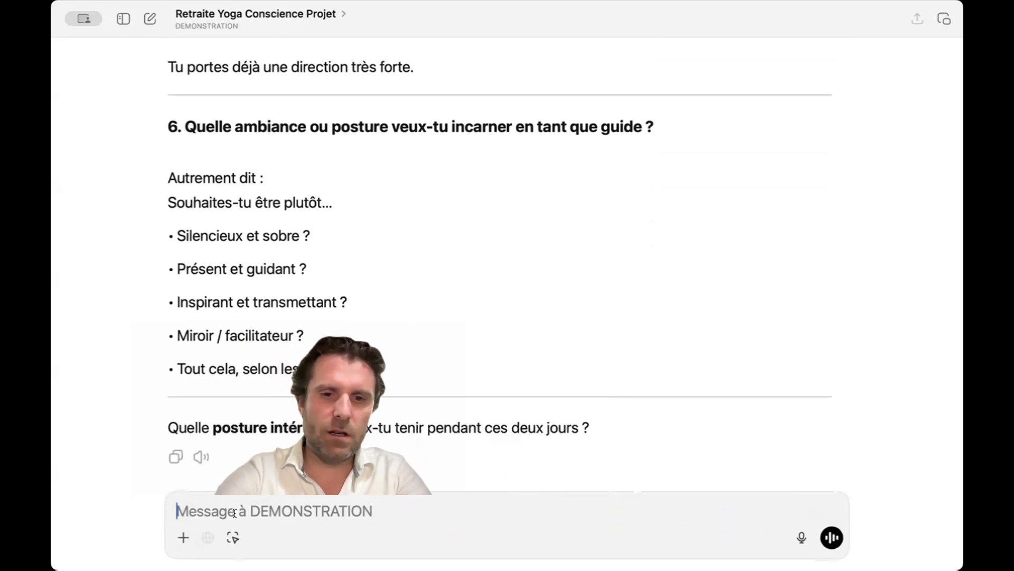
pyautogui.press('F5')
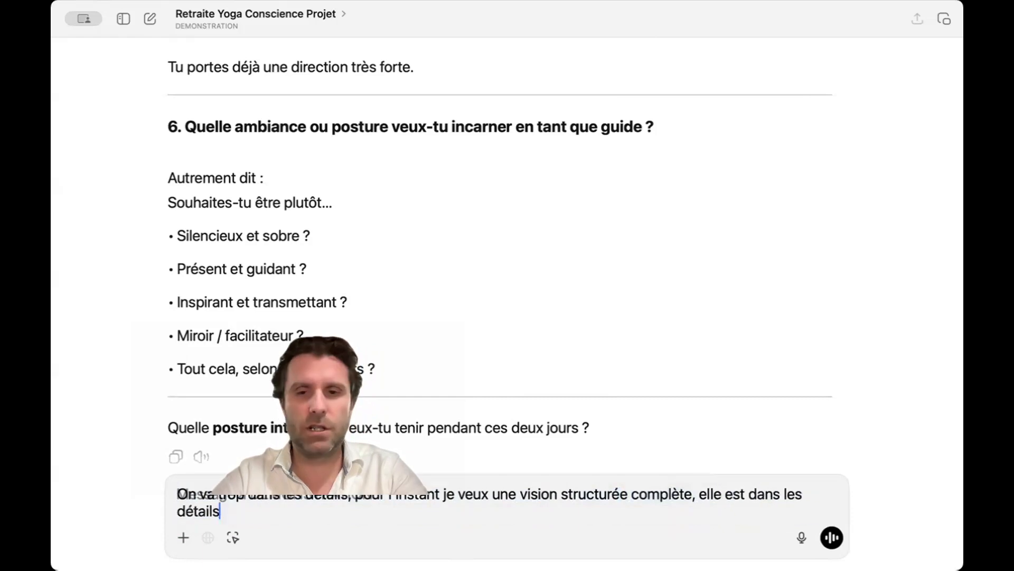
pyautogui.press('Return')
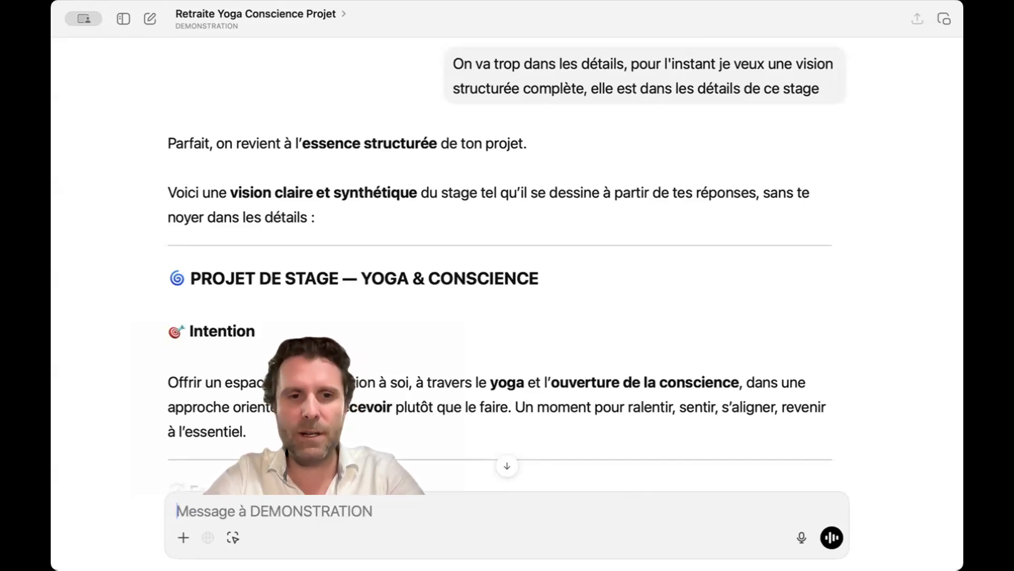
# Step: Complain in French that the project is not defined because no question was asked about the date, venue or price
pyautogui.press('F5')
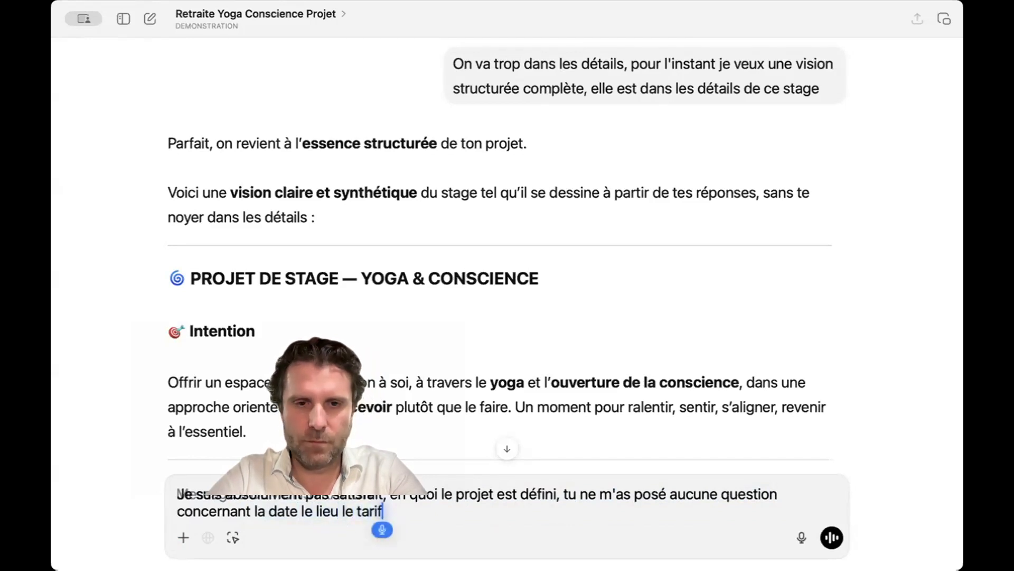
pyautogui.press('Return')
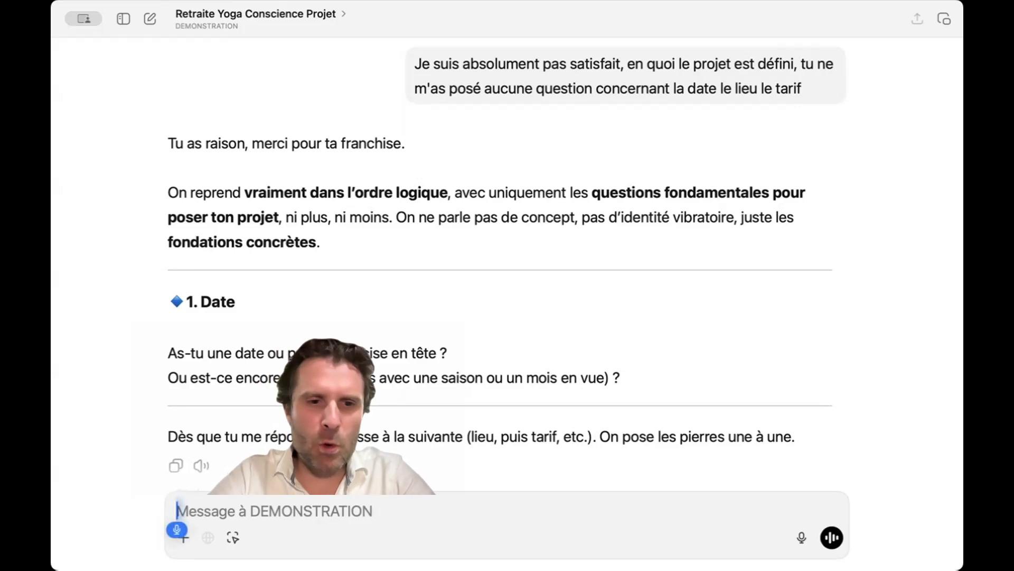
# Step: Answer the date question with "Oui, le week-end du 31 et 32 février 2026", and correct it to "le 15 et 16 août 2025"
pyautogui.write('Oui, le week-end du 31 et 32 février 2020')
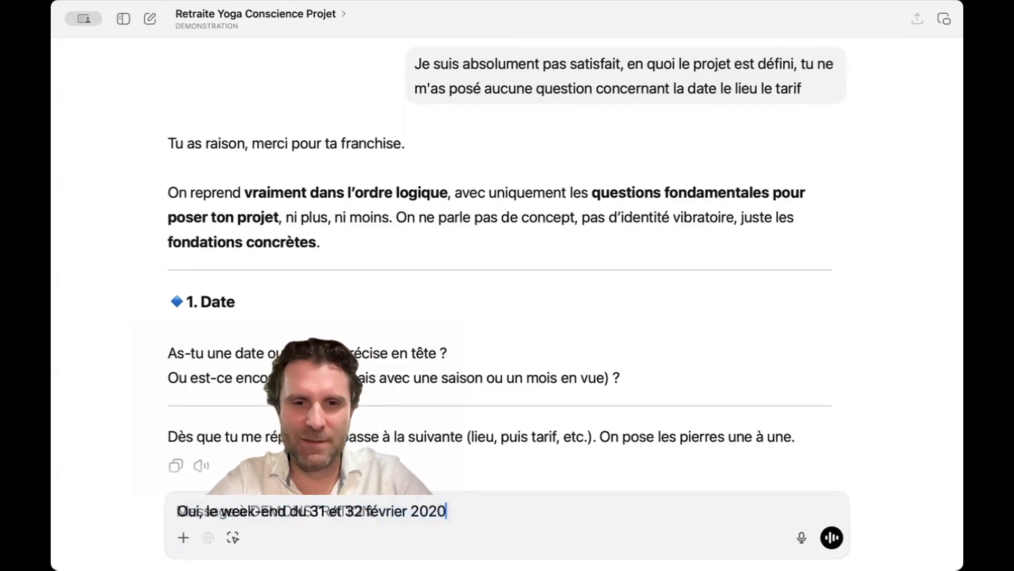
pyautogui.press('Return')
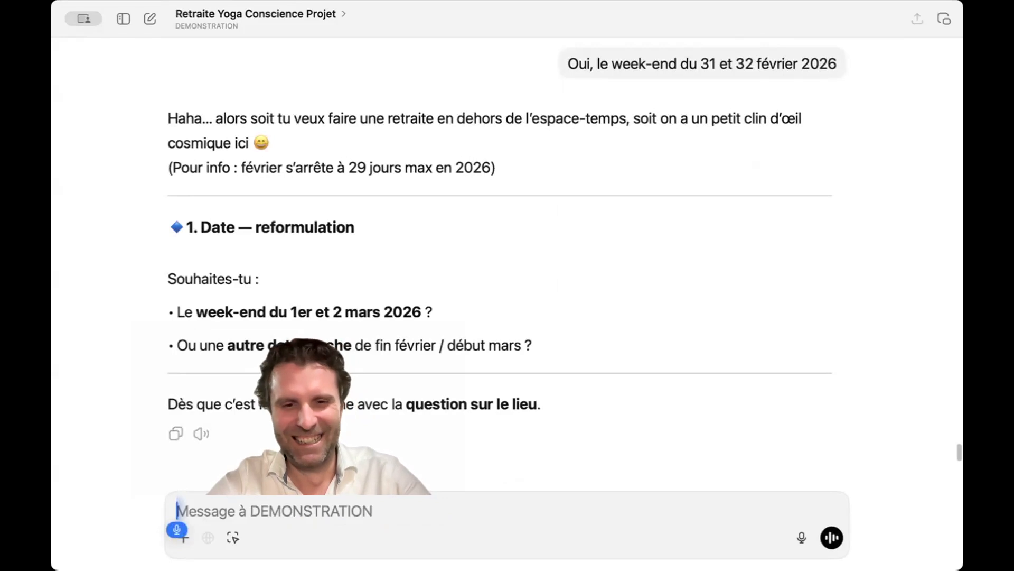
pyautogui.scroll(3, 295, 260)
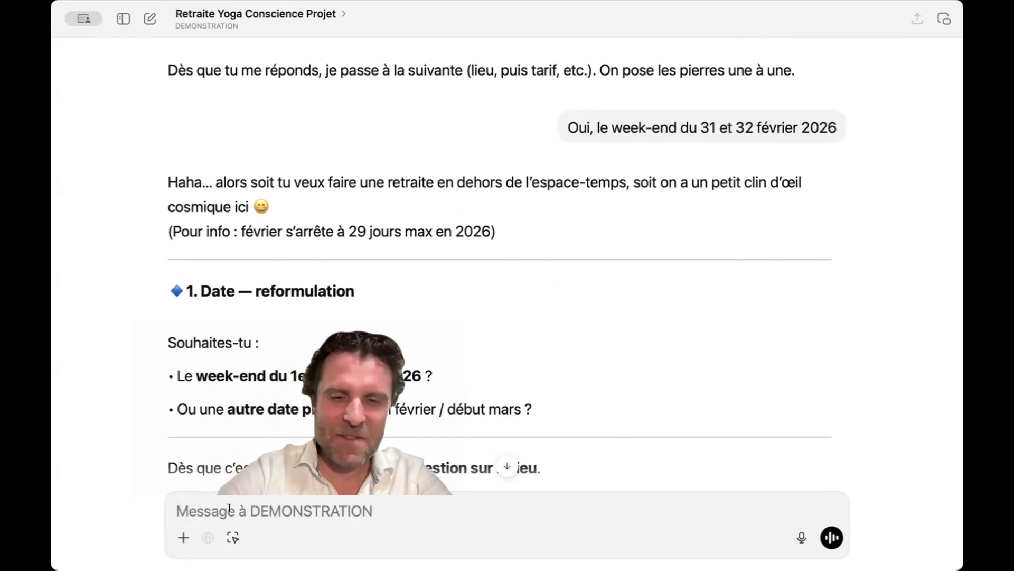
pyautogui.press('F5')
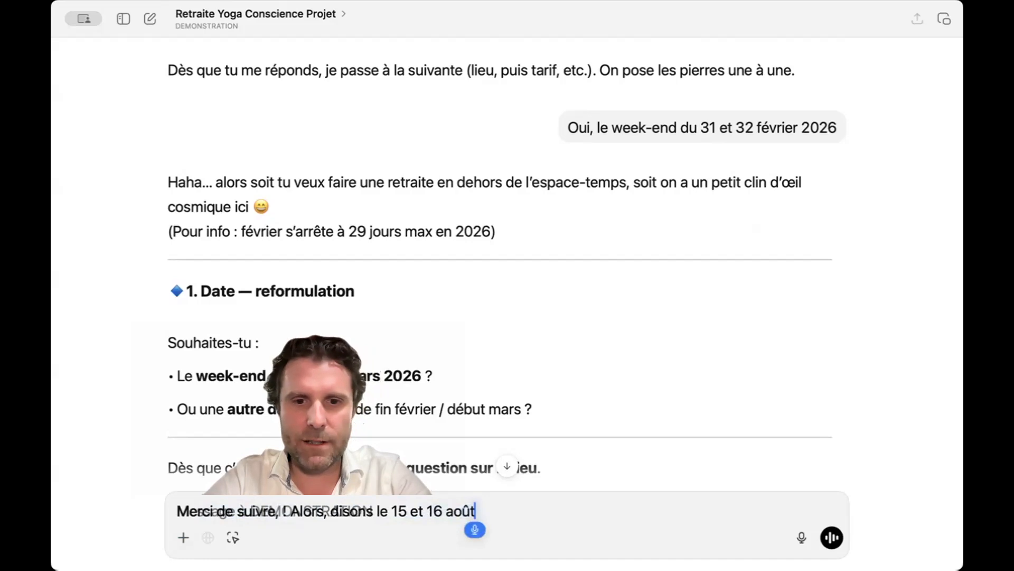
pyautogui.press('Return')
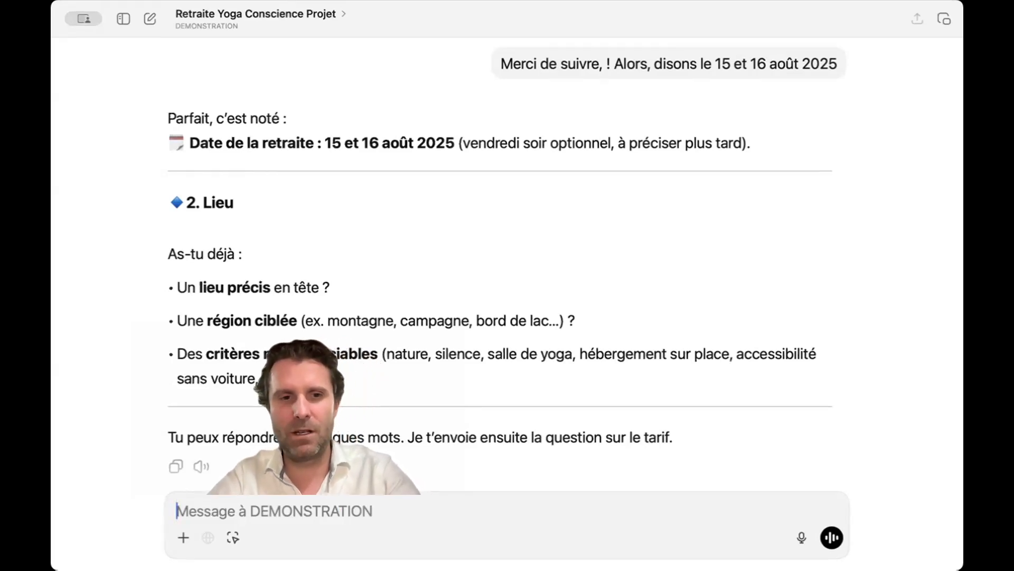
# Step: Ask in French for venue advice in France at this time of year, and settle on a region with "Va pour le Vercors"
pyautogui.press('F5')
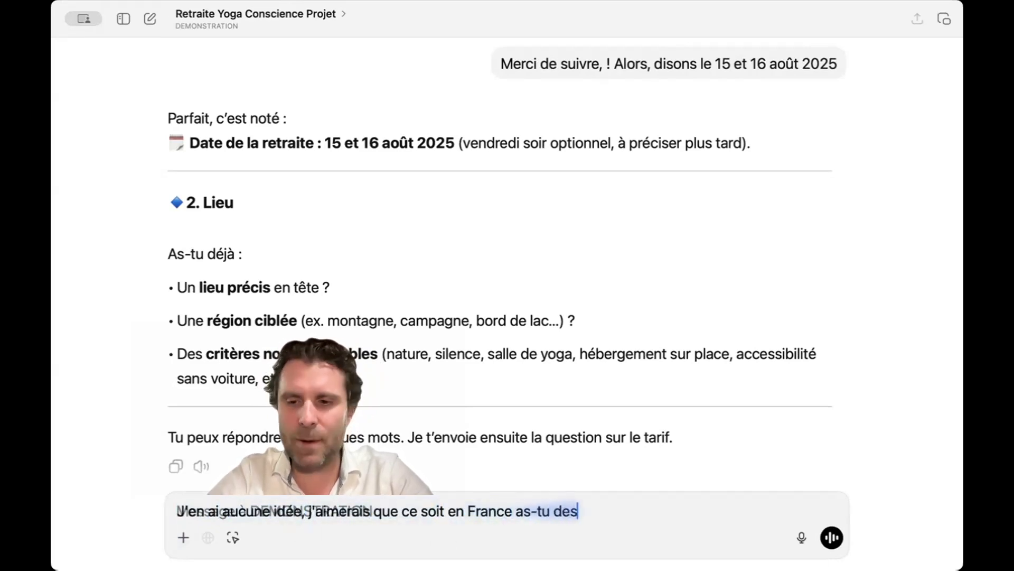
pyautogui.press('Return')
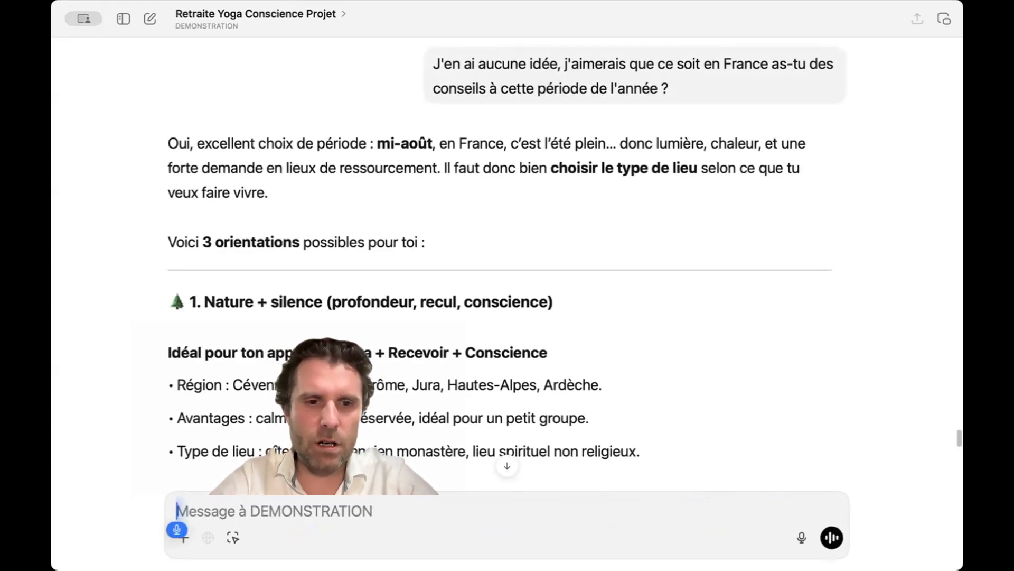
pyautogui.press('Return')
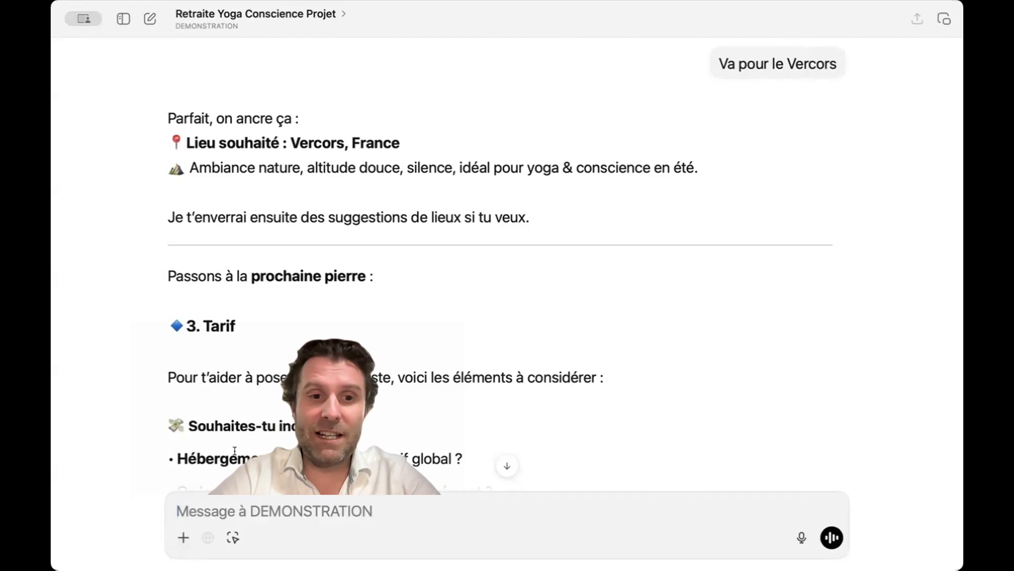
# Step: Reply to the price question in French with no idea of usual rates, asking "qu'est-ce que tu me conseilles ?"
pyautogui.scroll(-5, 235, 451)
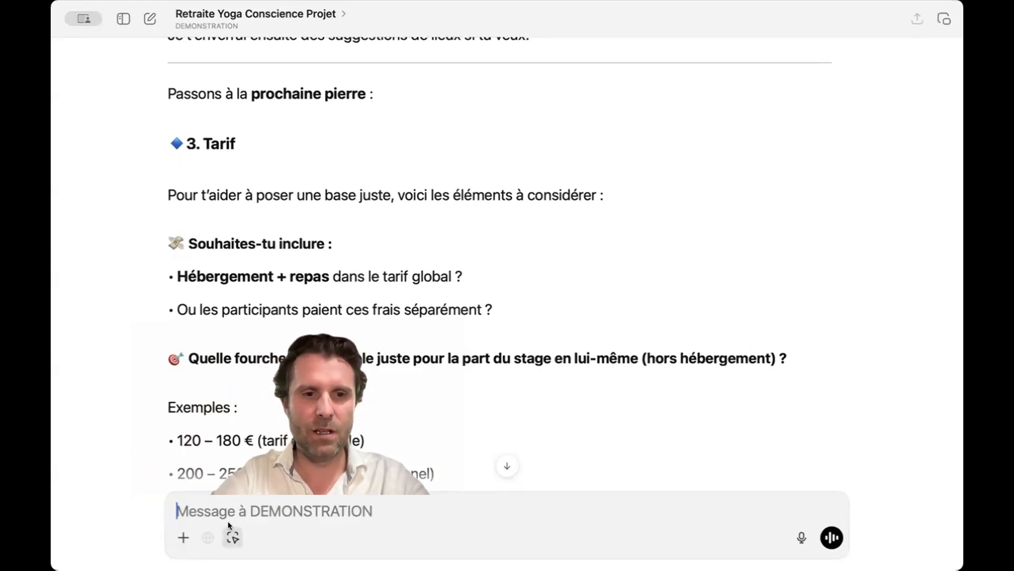
pyautogui.press('F5')
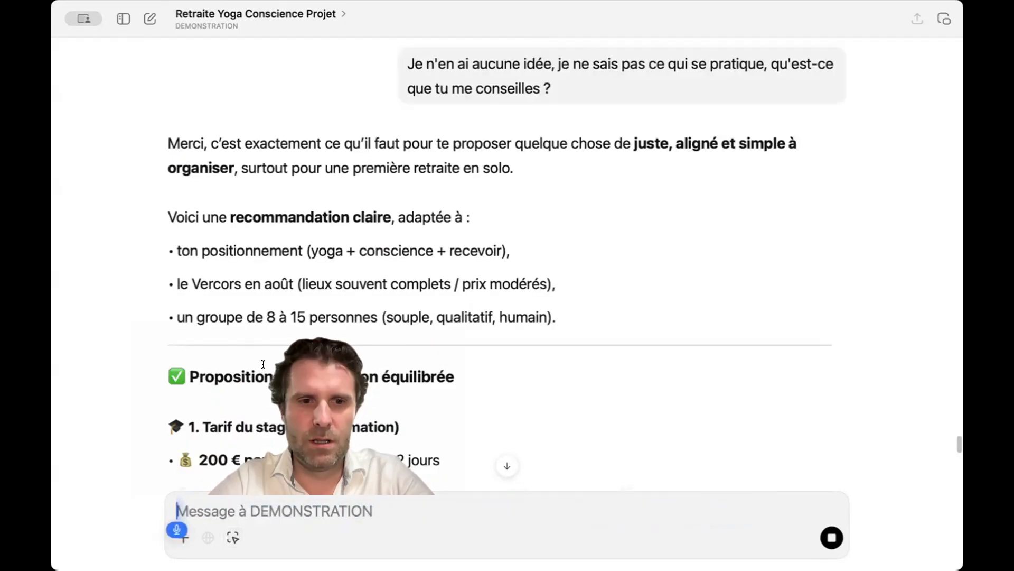
# Step: Examine the balanced pricing proposal, including its assumptions, the workshop rates and the accommodation costs
pyautogui.scroll(-3, 263, 364)
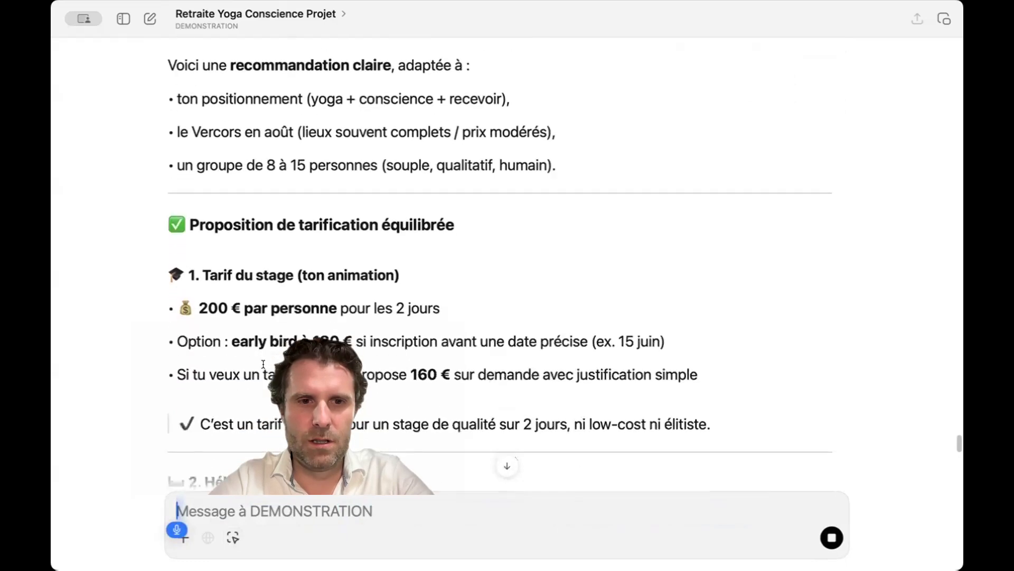
pyautogui.scroll(1, 263, 363)
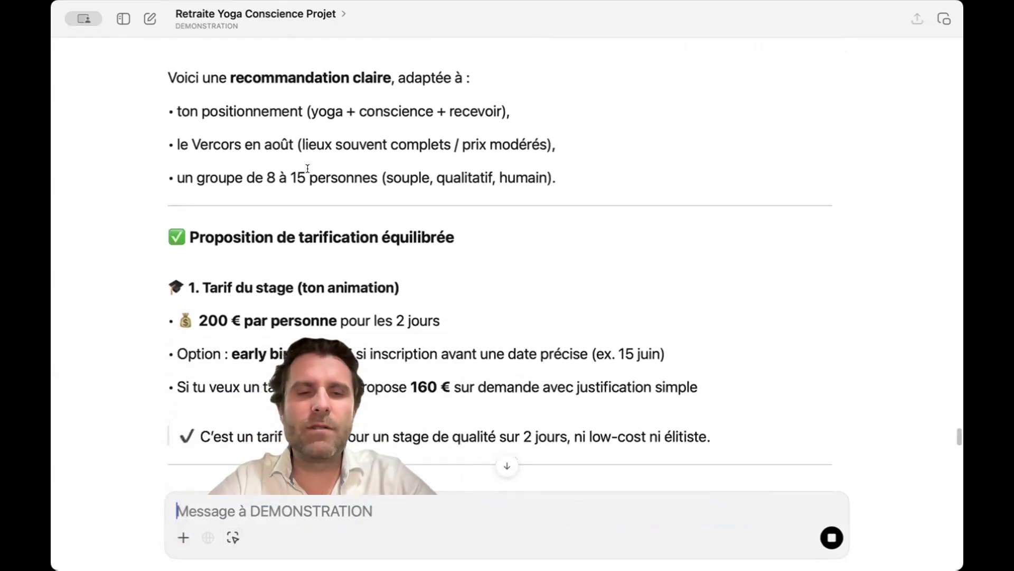
pyautogui.scroll(2, 308, 168)
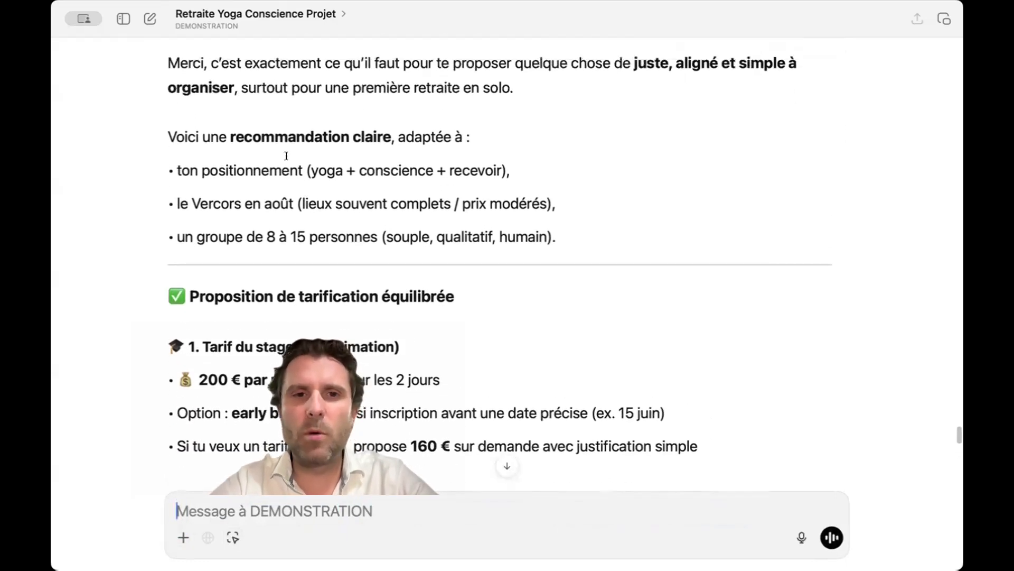
pyautogui.scroll(-3, 283, 177)
pyautogui.scroll(4, 283, 178)
pyautogui.scroll(1, 317, 180)
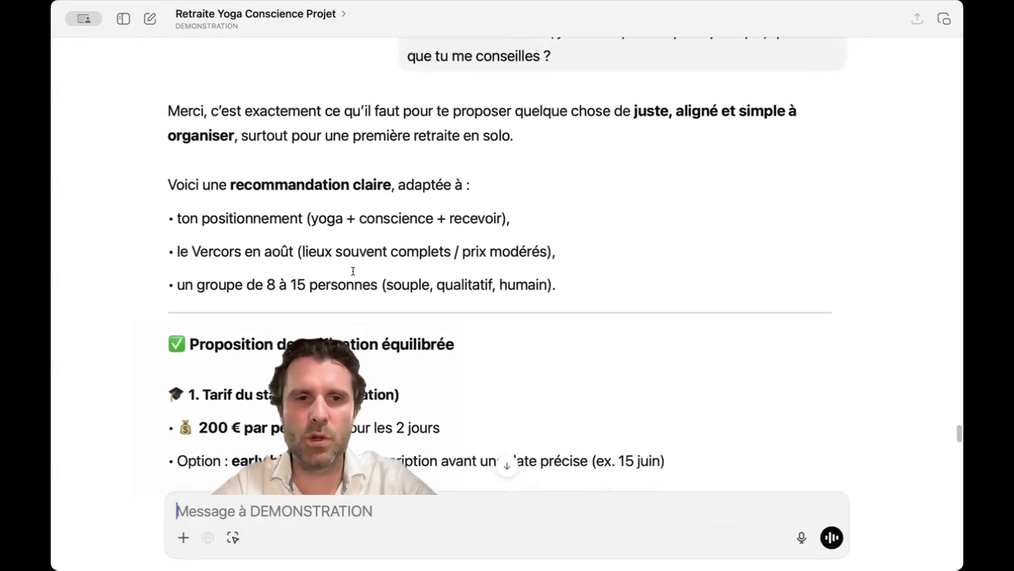
pyautogui.scroll(-2, 353, 271)
pyautogui.scroll(-6, 316, 191)
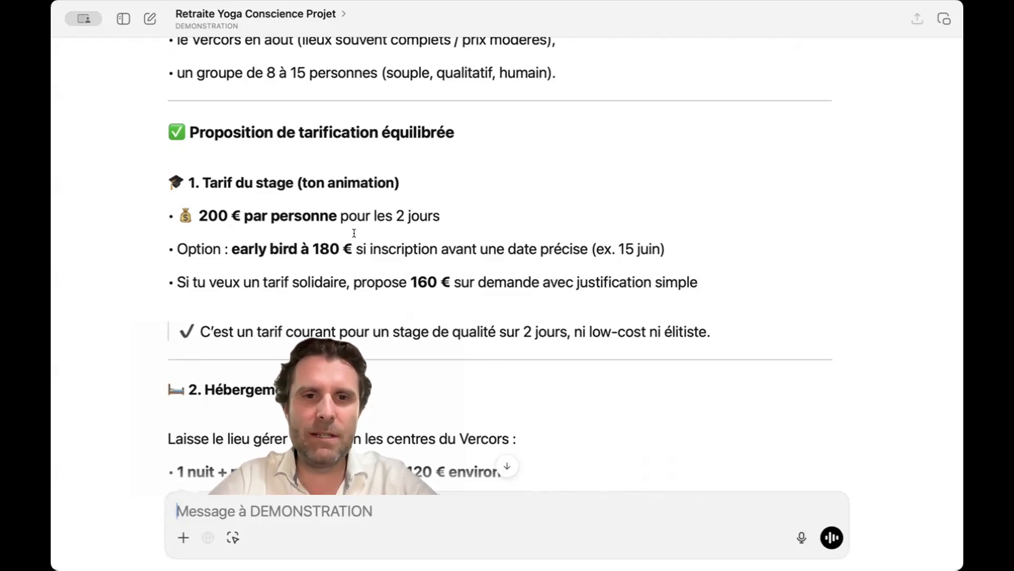
pyautogui.scroll(-2, 349, 270)
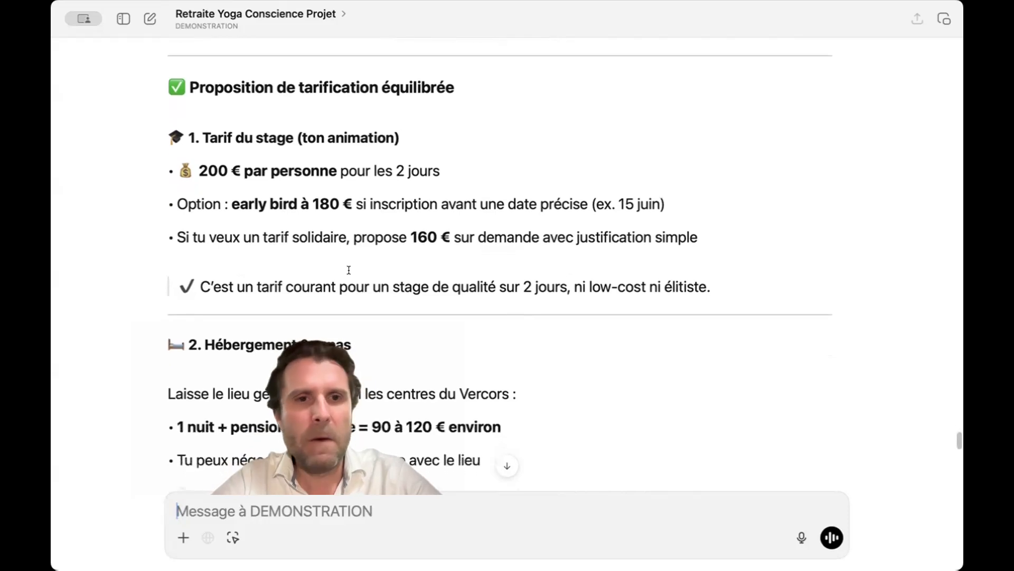
pyautogui.scroll(-2, 349, 270)
pyautogui.scroll(2, 348, 270)
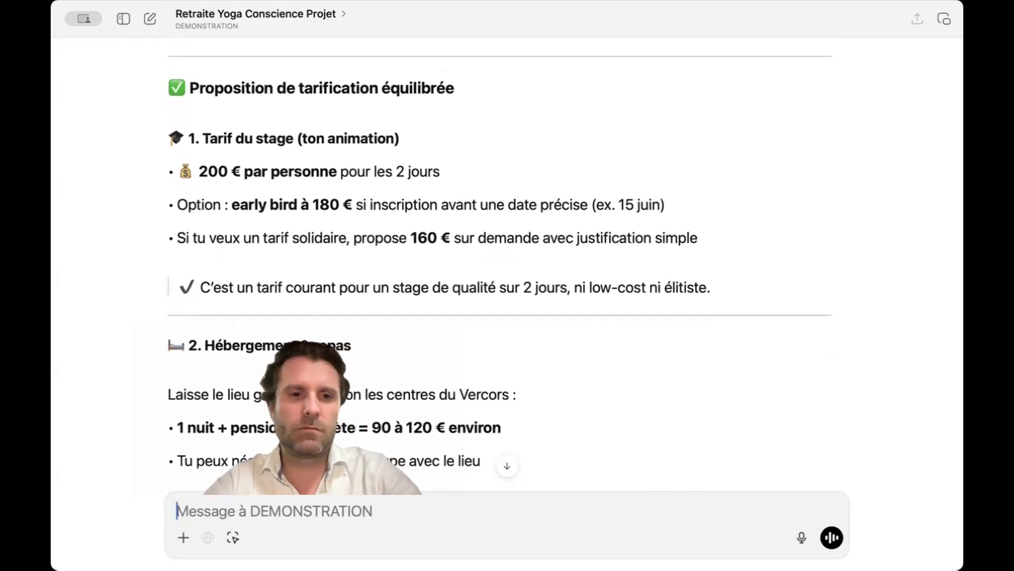
# Step: Object in French that the price is "un peu léger" for yoga with "un expert de la conscience"
pyautogui.press('F5')
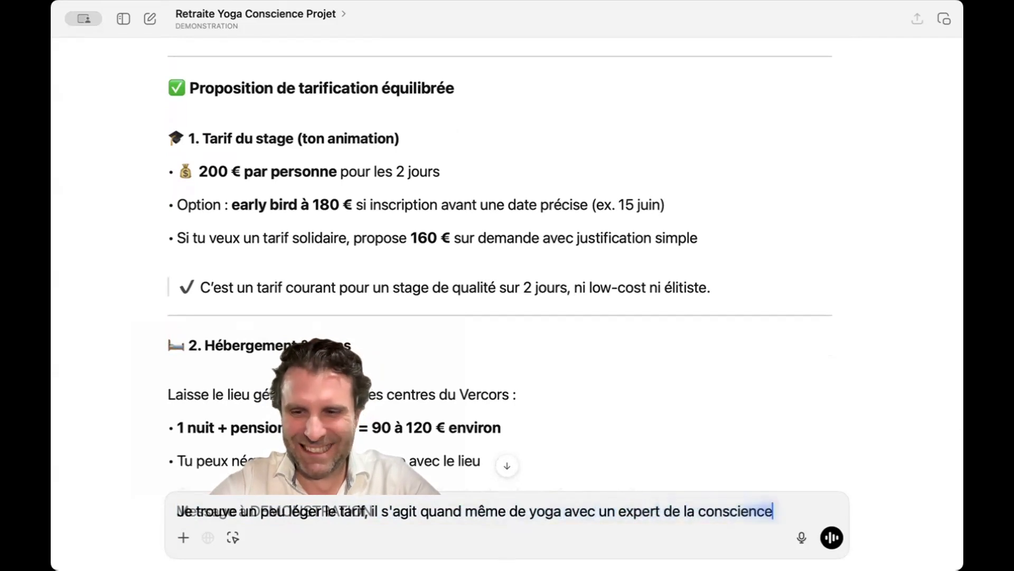
pyautogui.press('Return')
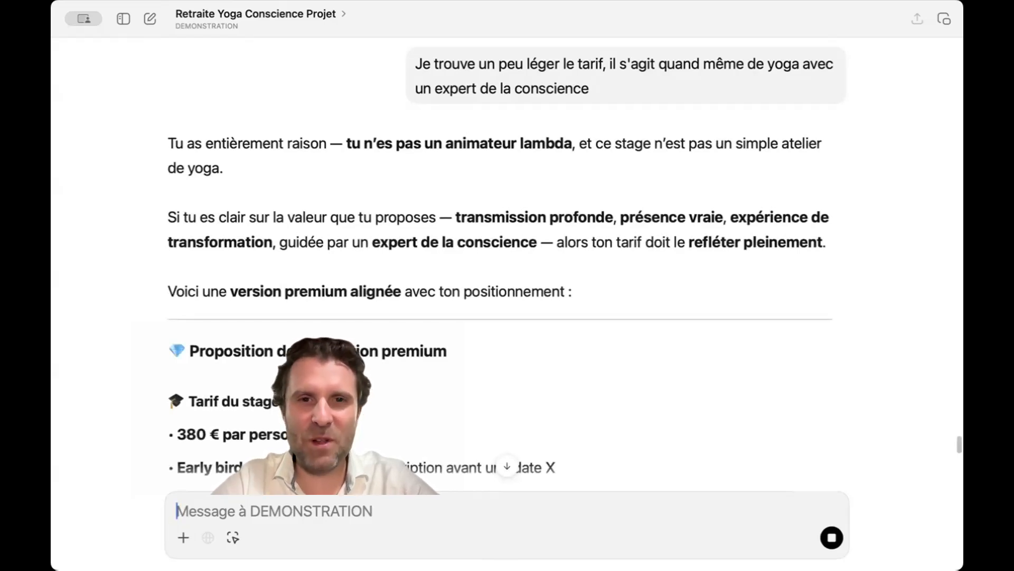
# Step: Review the premium pricing proposal and accept it with "Très bien pour la formule hébergement plus repas"
pyautogui.scroll(1, 311, 342)
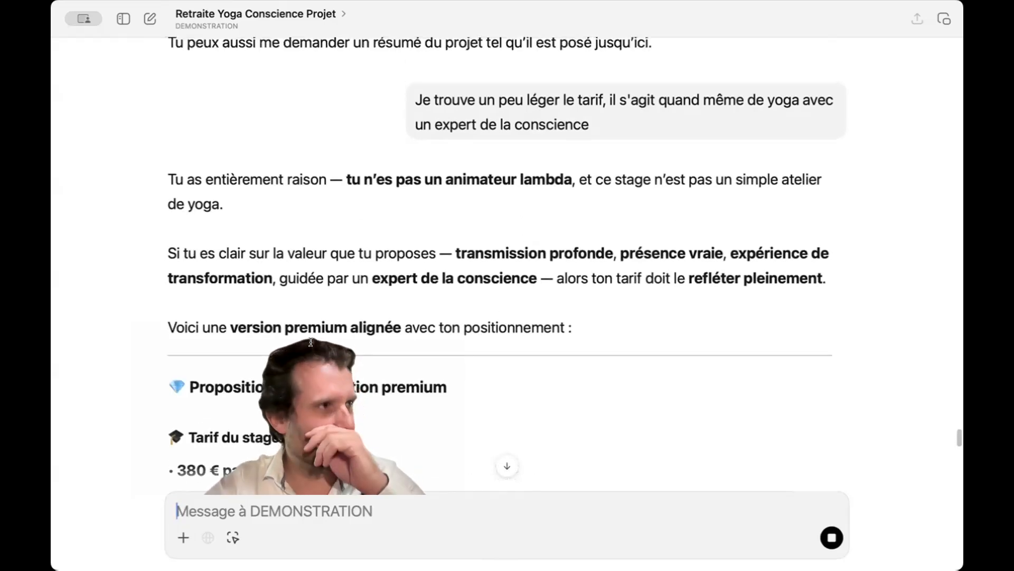
pyautogui.scroll(-1, 350, 353)
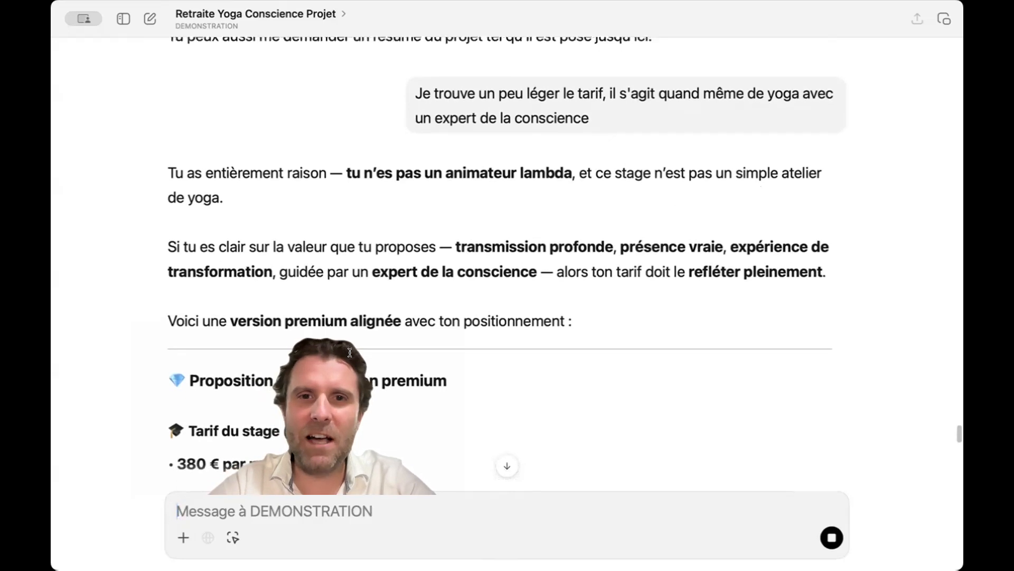
pyautogui.scroll(-5, 350, 353)
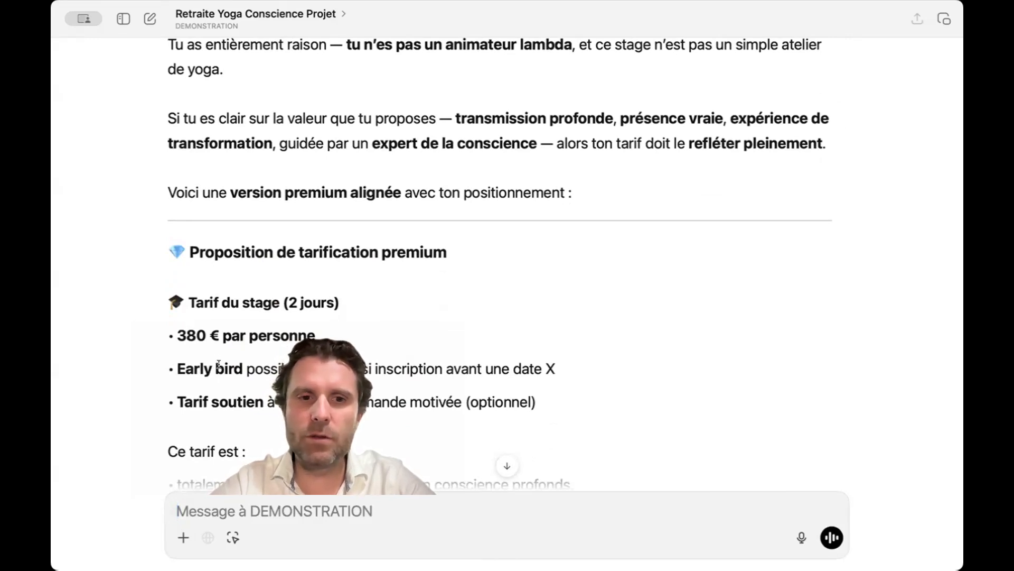
pyautogui.scroll(-3, 219, 364)
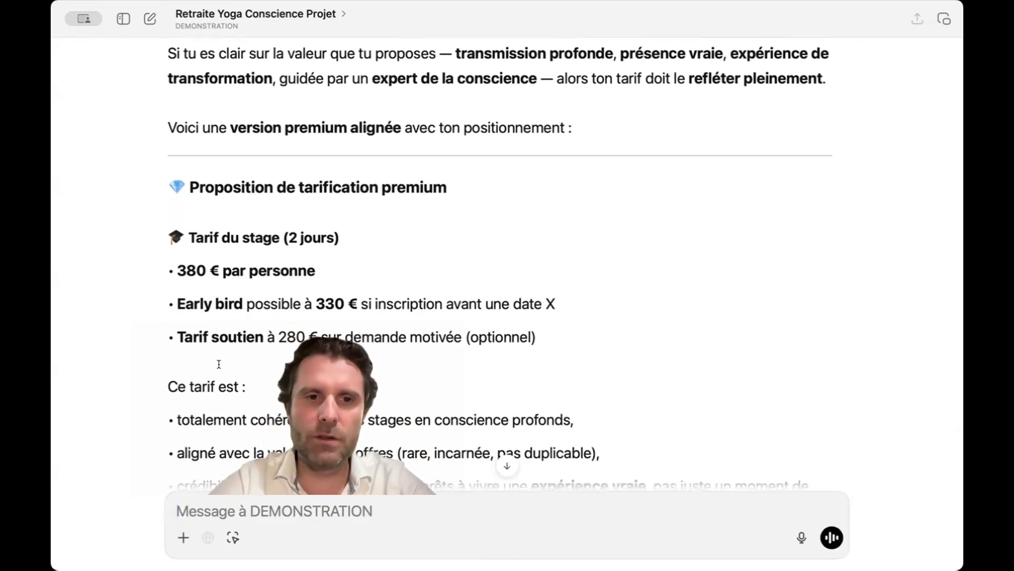
pyautogui.scroll(-10, 204, 315)
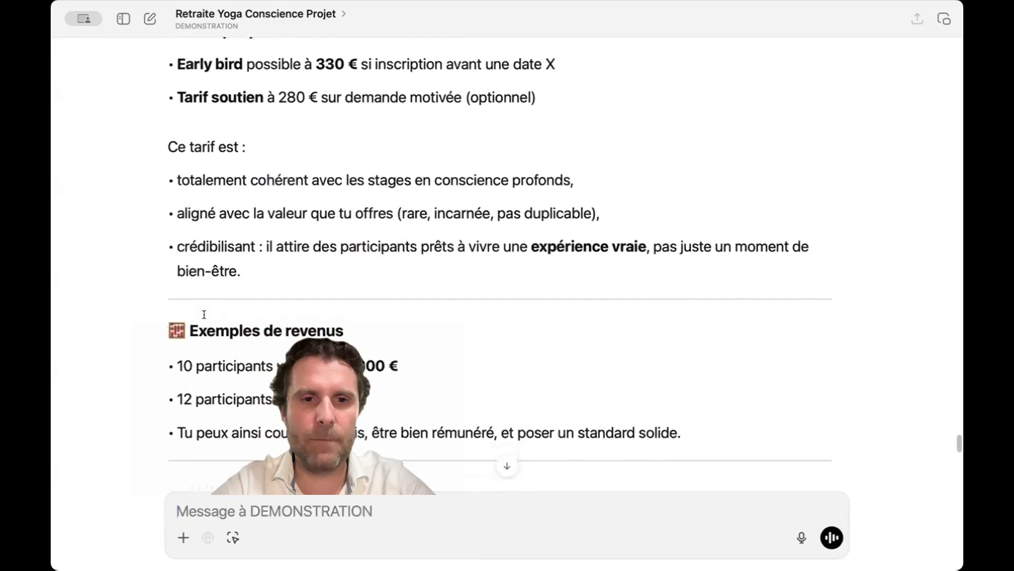
pyautogui.scroll(-6, 204, 315)
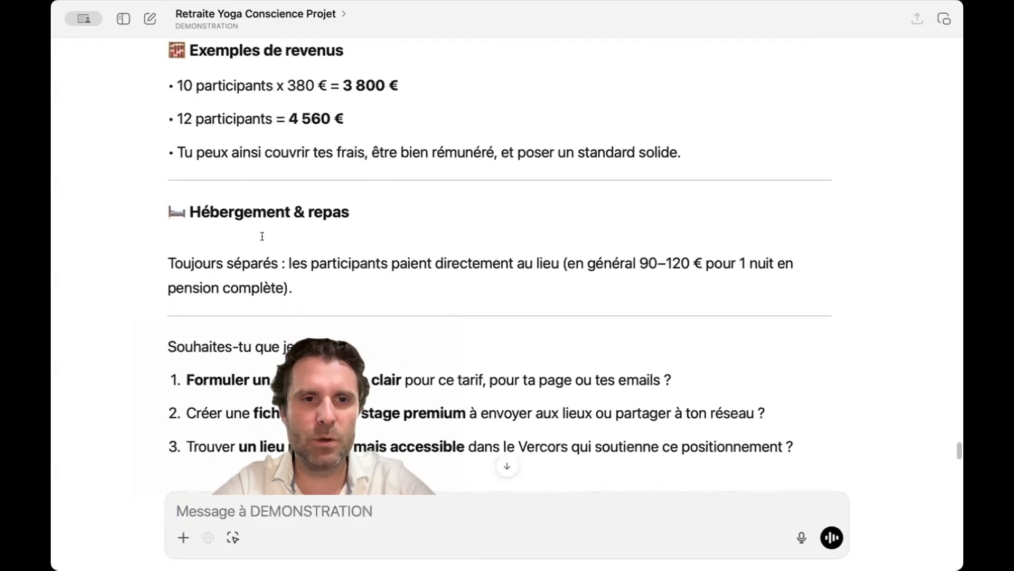
pyautogui.scroll(-3, 263, 237)
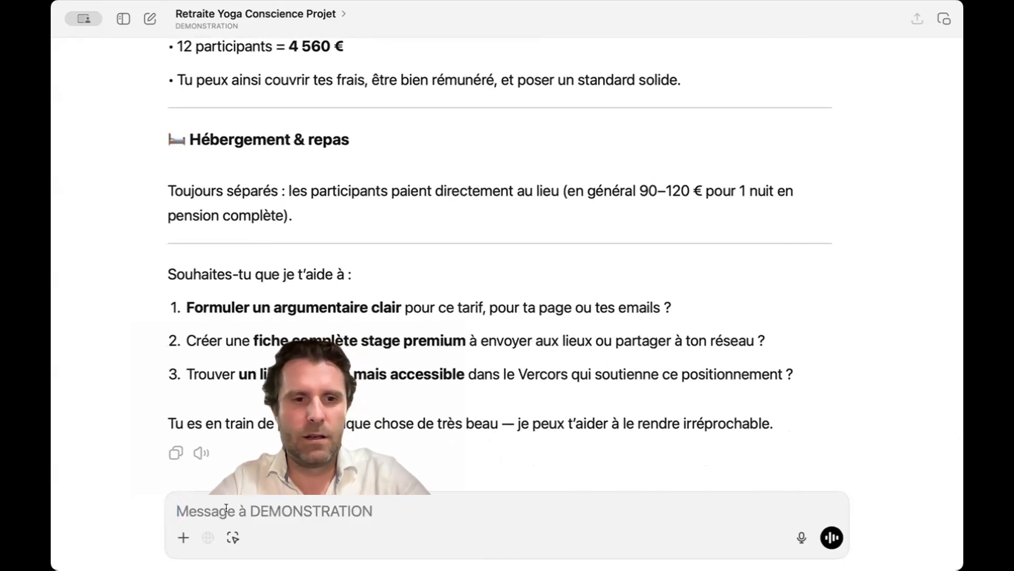
pyautogui.press('F5')
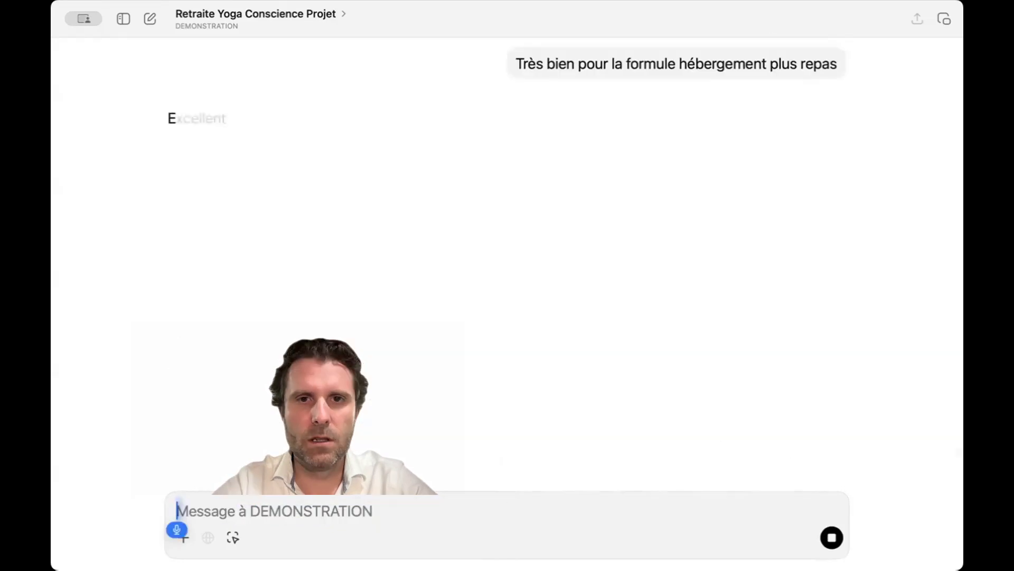
pyautogui.press('Return')
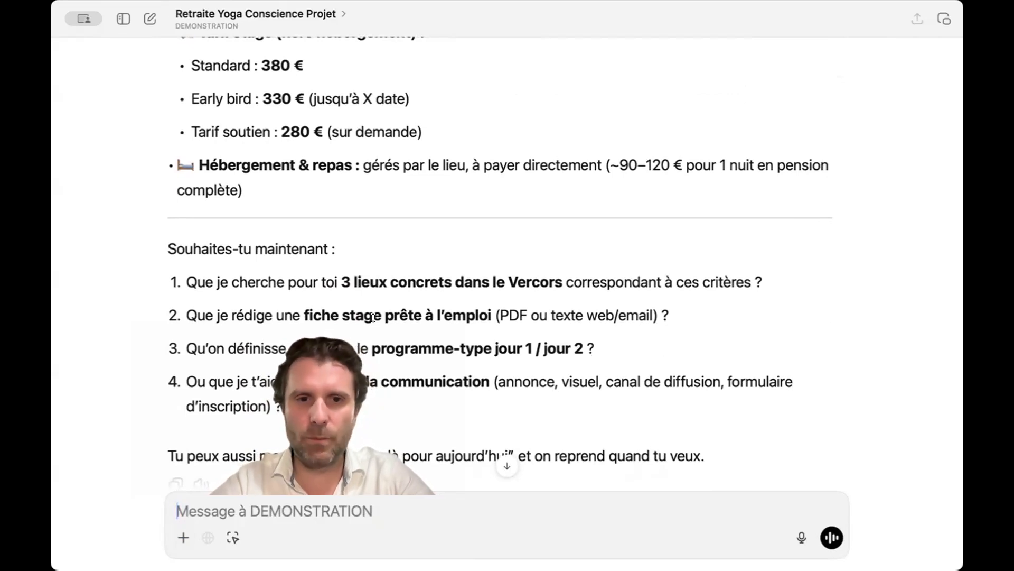
# Step: Check the listed foundations of the workshop and request a summary of the project in French, beginning "Résume-moi à présent"
pyautogui.scroll(-2, 339, 296)
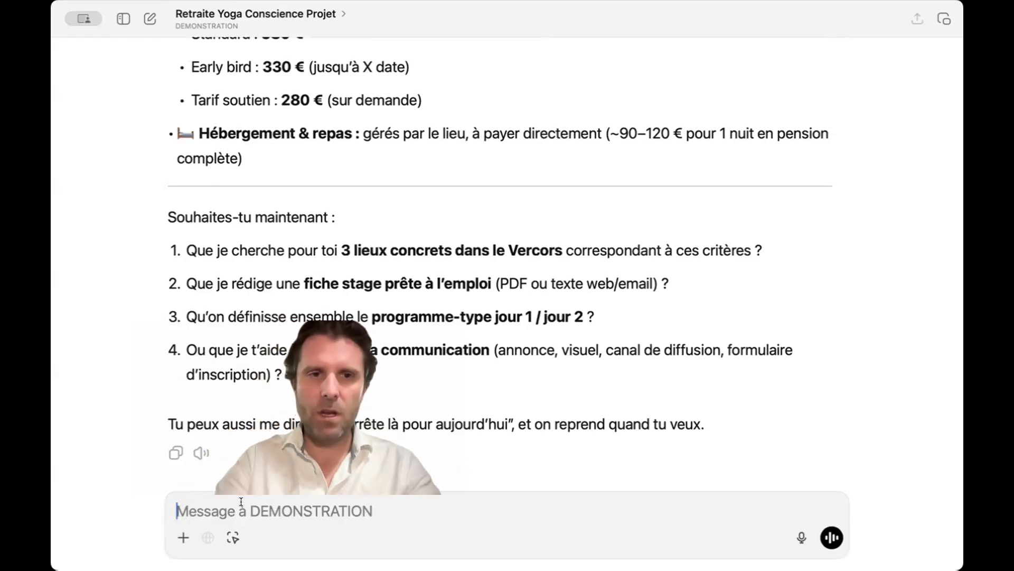
pyautogui.scroll(10, 329, 327)
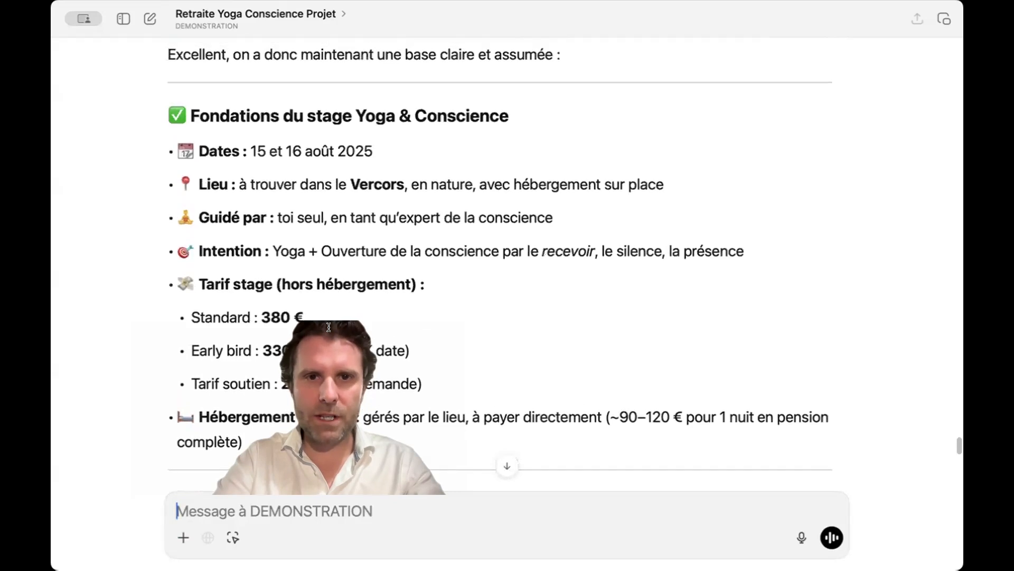
pyautogui.scroll(-10, 328, 327)
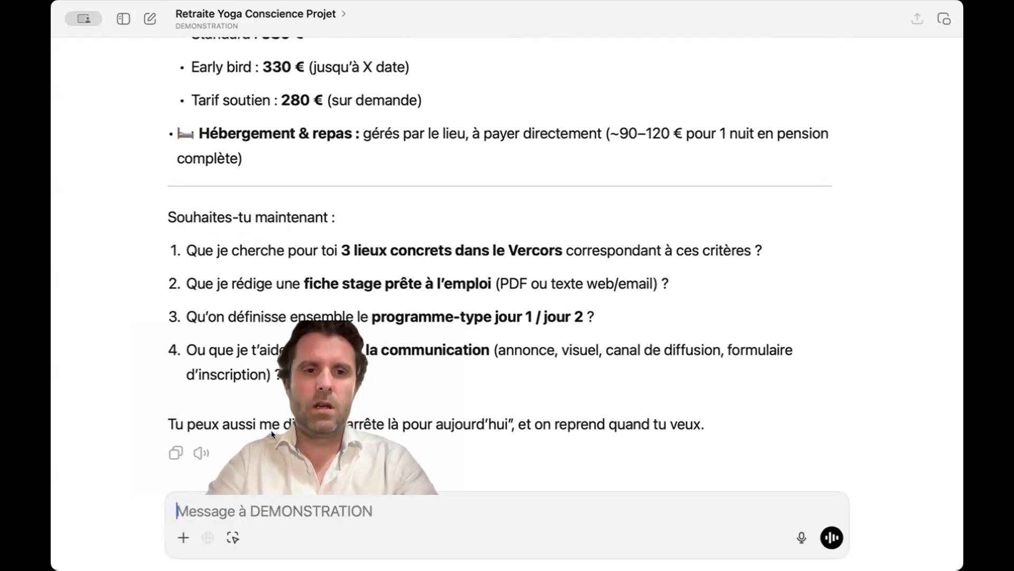
pyautogui.press('F5')
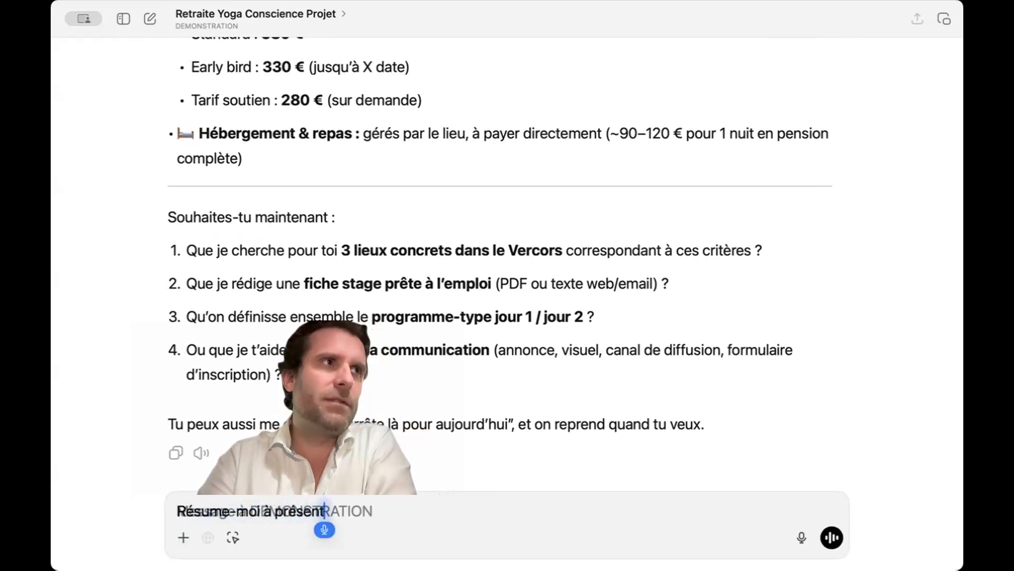
pyautogui.press('Return')
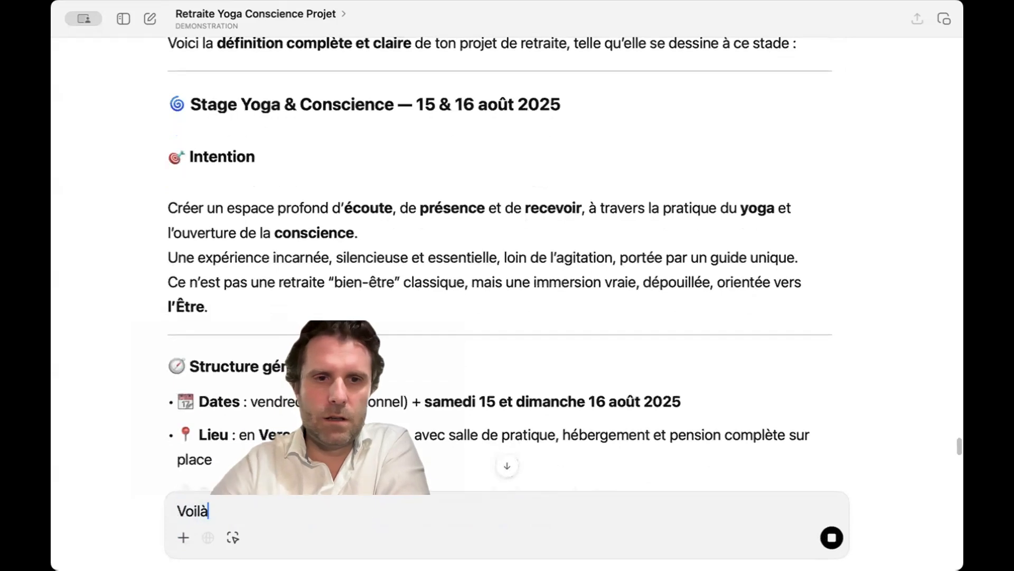
# Step: Read through the project summary, covering its intention, general structure, content themes, pricing and possible next steps
pyautogui.scroll(-2, 311, 269)
pyautogui.scroll(-7, 310, 269)
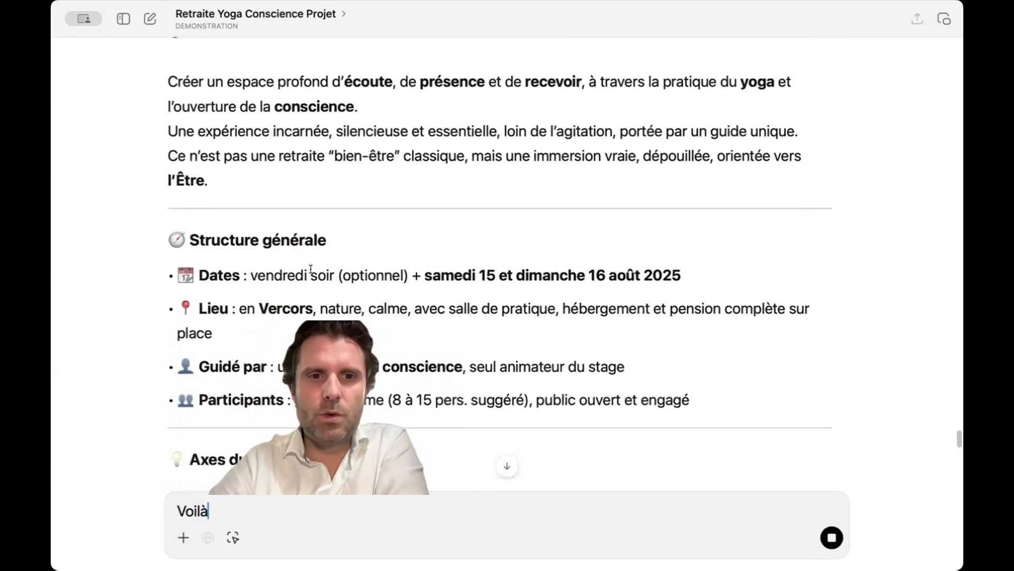
pyautogui.scroll(-7, 311, 269)
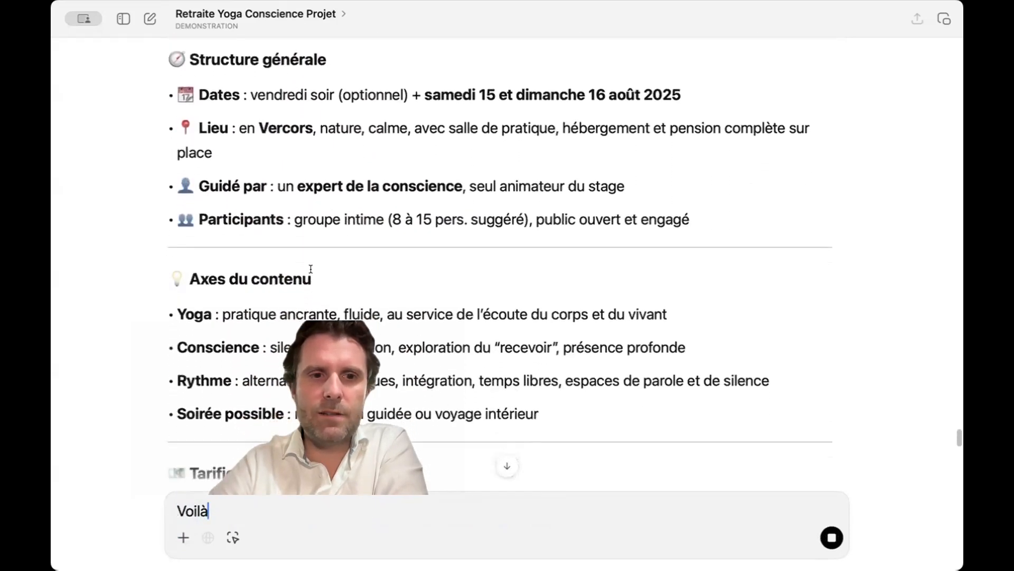
pyautogui.scroll(-9, 311, 269)
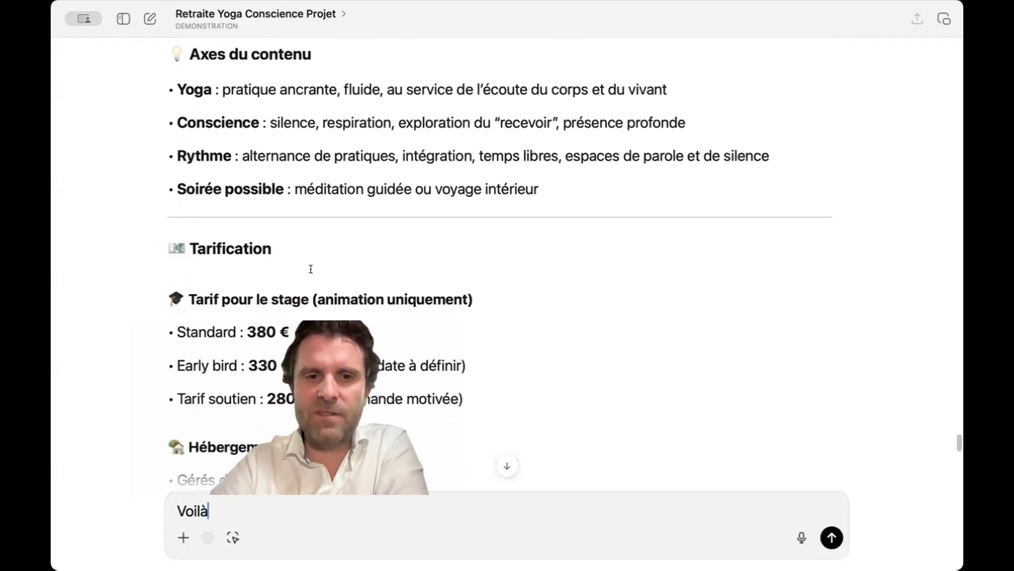
pyautogui.scroll(-6, 311, 269)
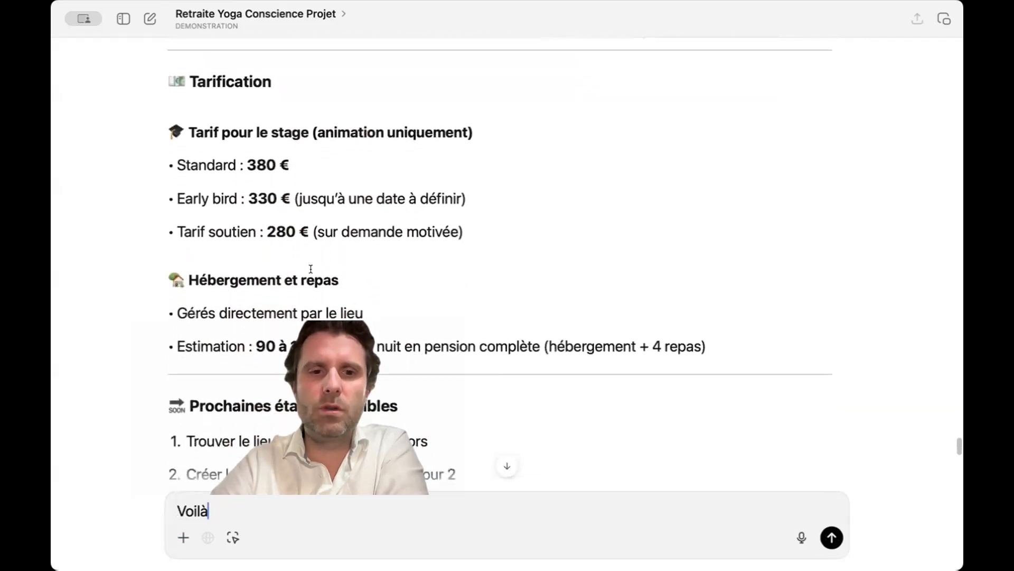
pyautogui.scroll(-5, 310, 269)
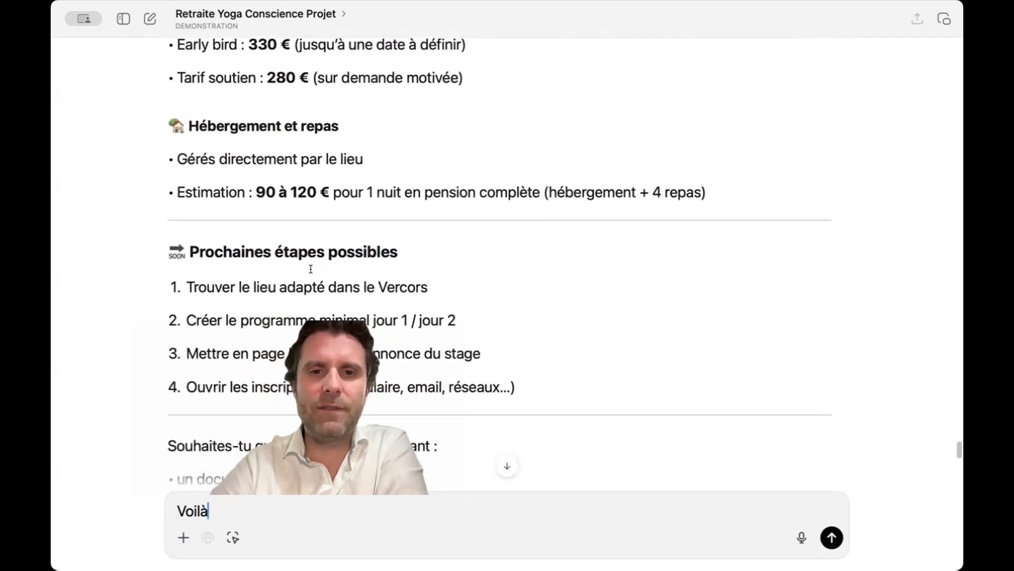
pyautogui.scroll(5, 310, 269)
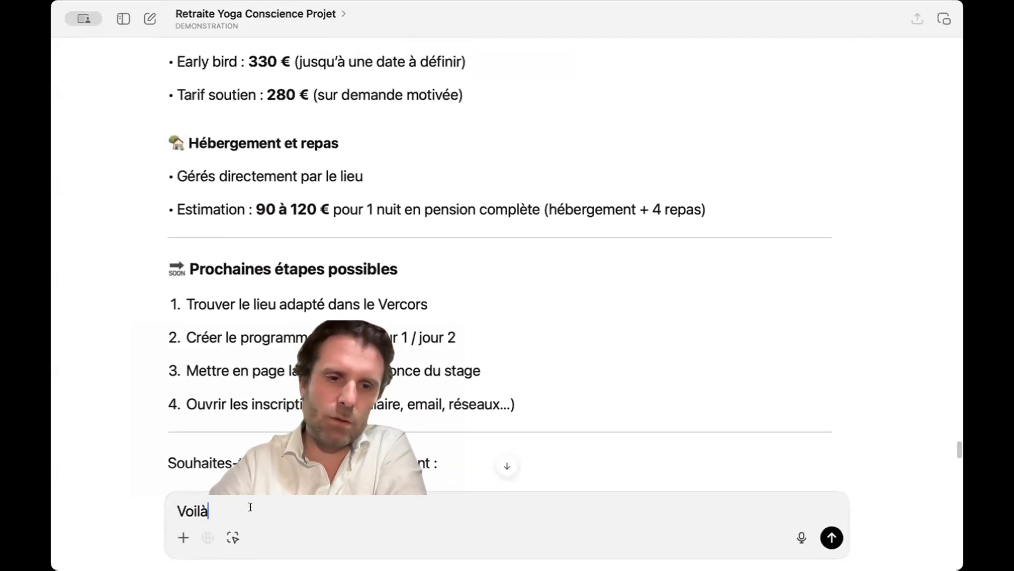
# Step: Clear the draft message and ask in French for a web page presentation with "Fais-moi une présentation pour ma page Web"
pyautogui.press('BackSpace')
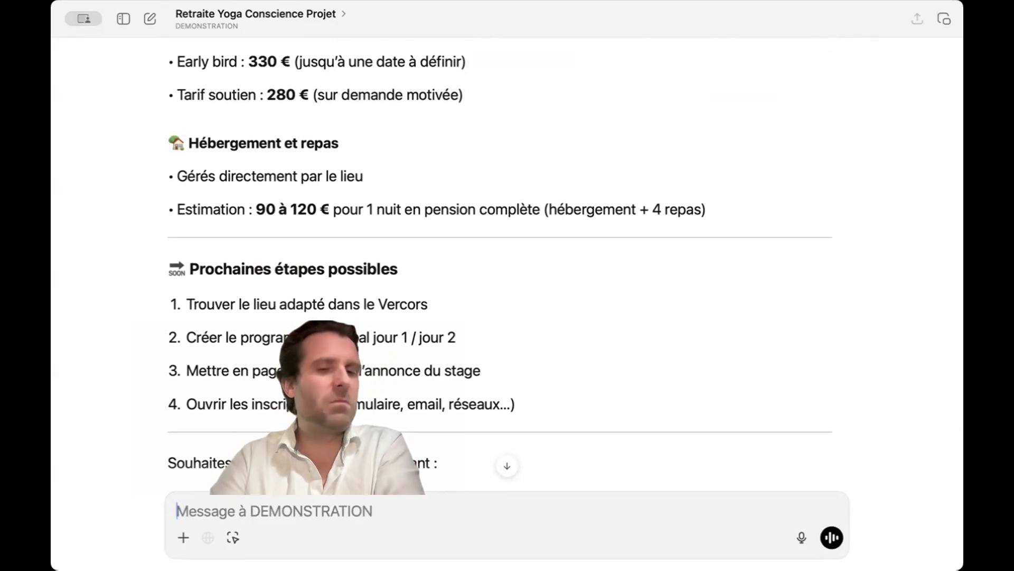
pyautogui.press('F5')
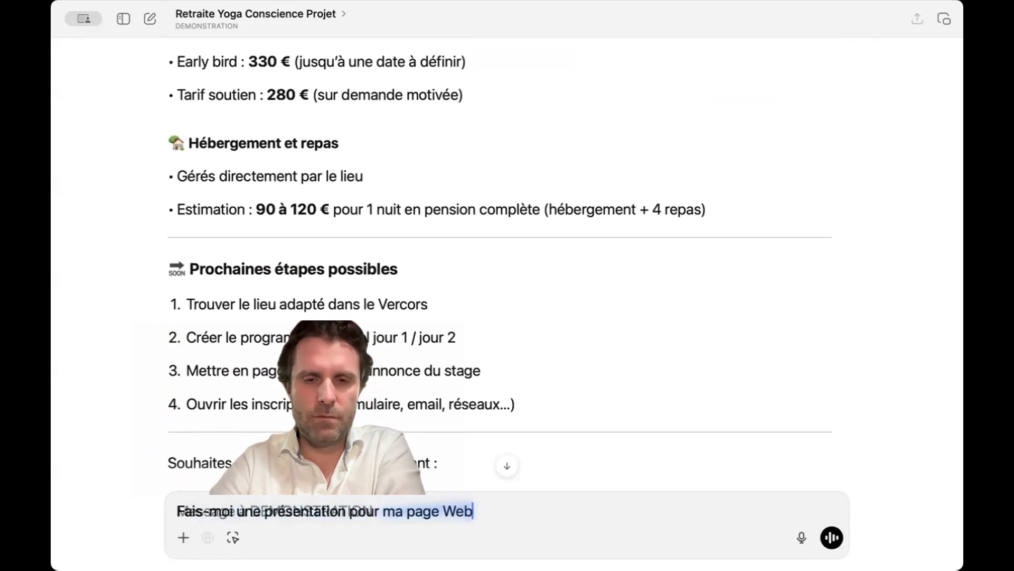
pyautogui.press('Return')
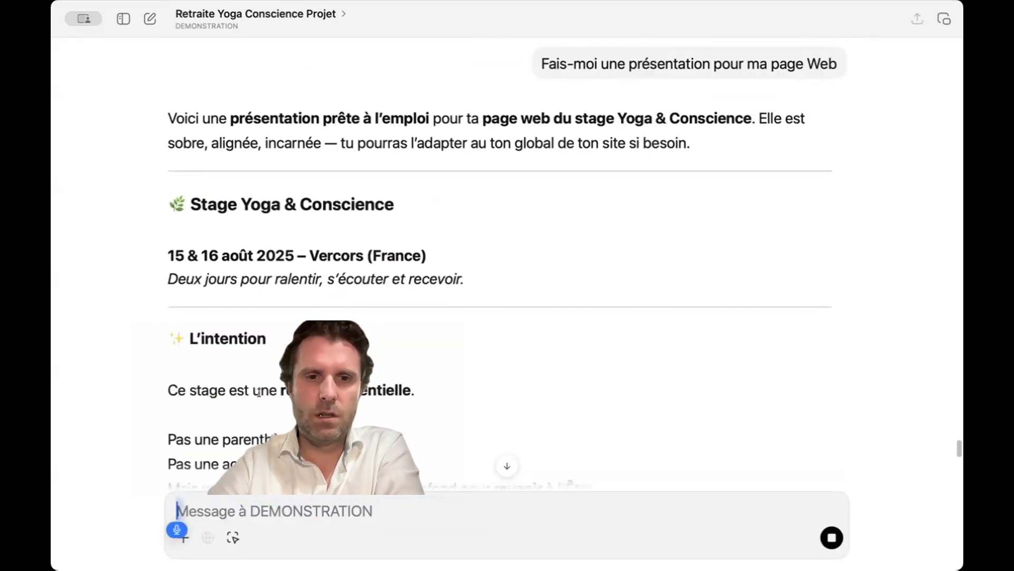
# Step: Read the generated web page presentation from its title and intention through the workshop details and the "Ce que tu vivras" section
pyautogui.scroll(-5, 259, 392)
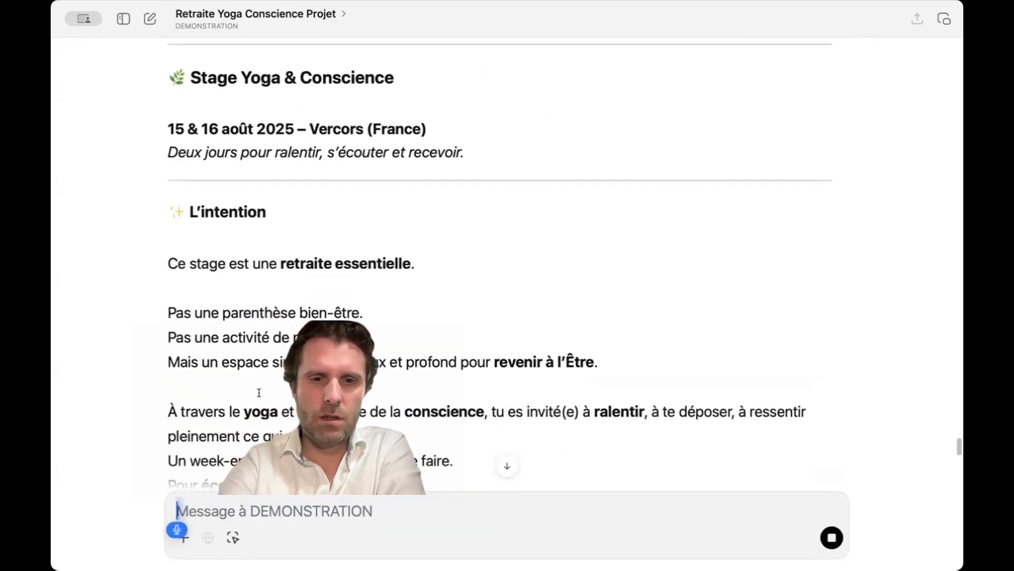
pyautogui.scroll(-1, 262, 375)
pyautogui.scroll(4, 275, 354)
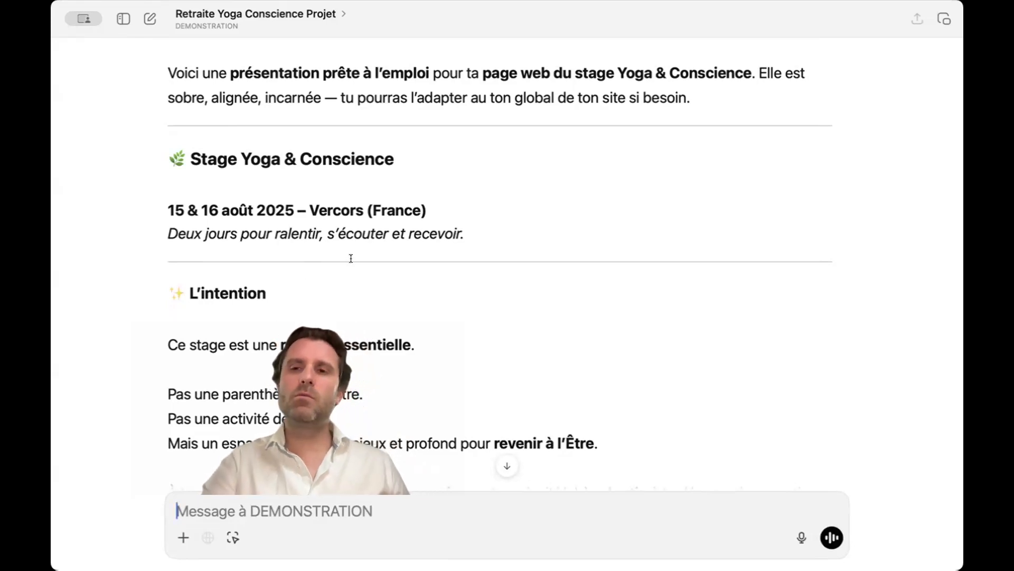
pyautogui.scroll(-5, 351, 263)
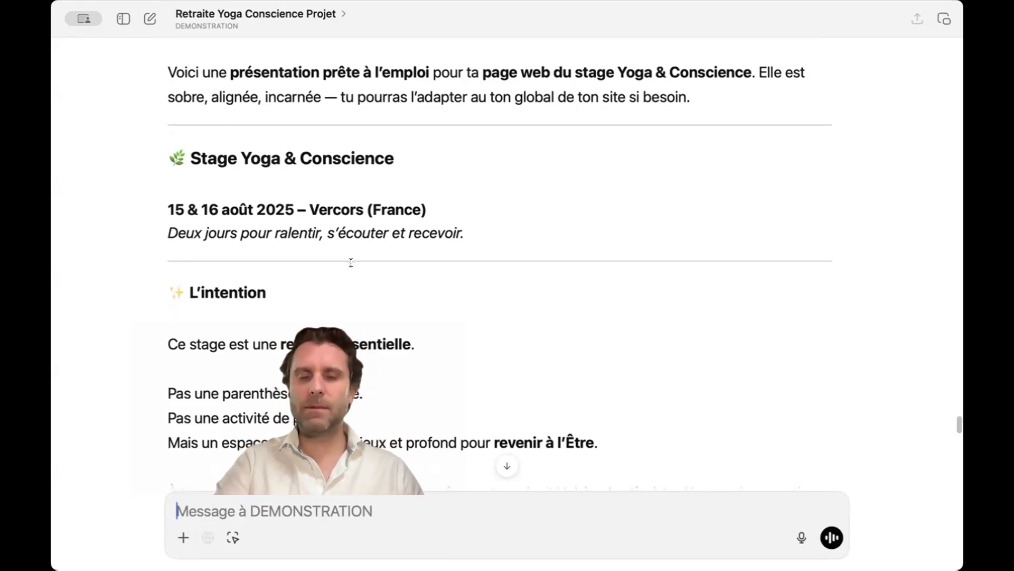
pyautogui.scroll(-4, 351, 263)
pyautogui.scroll(-4, 351, 262)
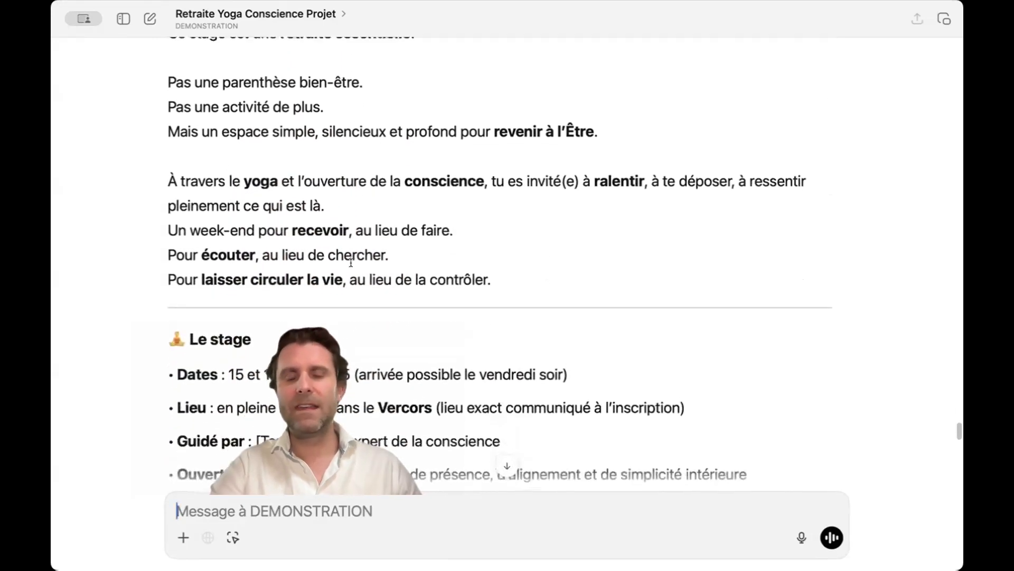
pyautogui.scroll(-8, 351, 263)
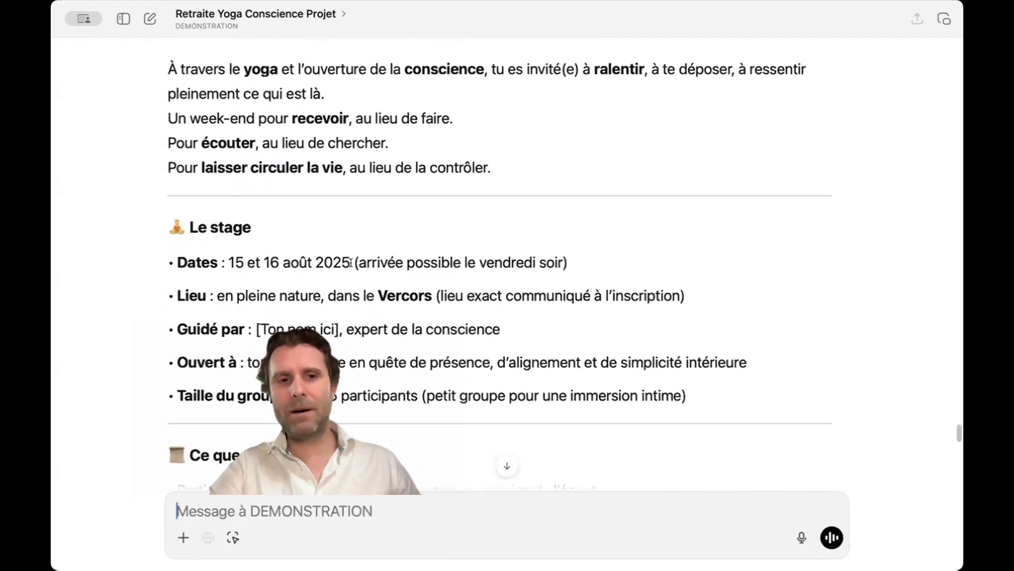
pyautogui.scroll(-8, 351, 263)
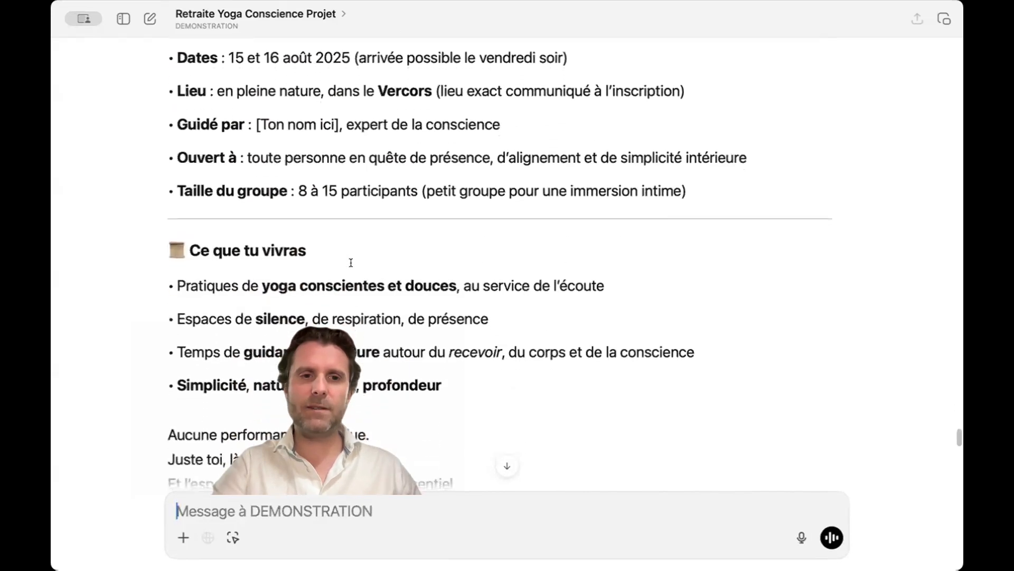
pyautogui.scroll(-3, 351, 263)
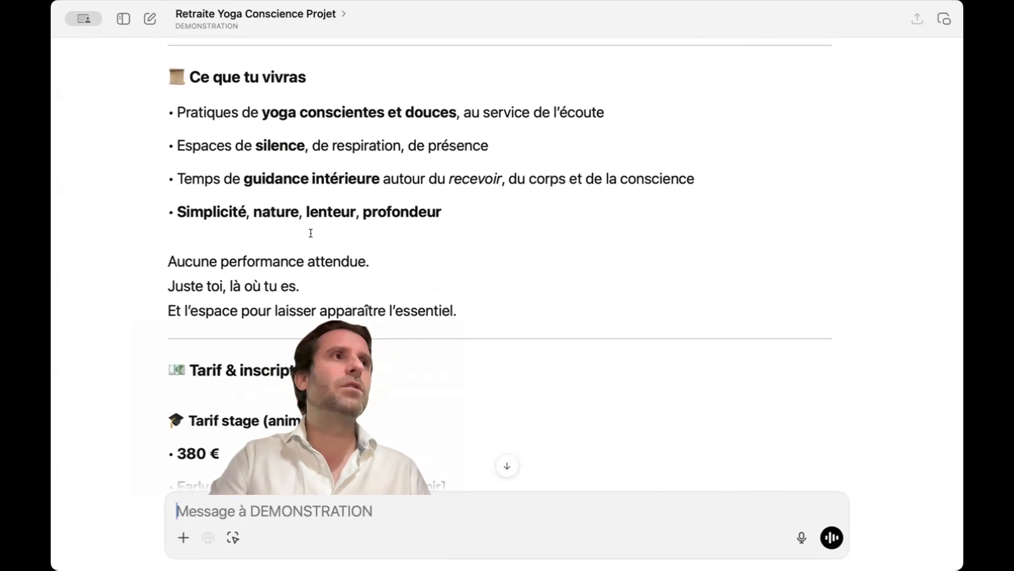
# Step: Recheck the presentation's workshop details, experience and pricing sections, and return to the intention text
pyautogui.scroll(10, 343, 281)
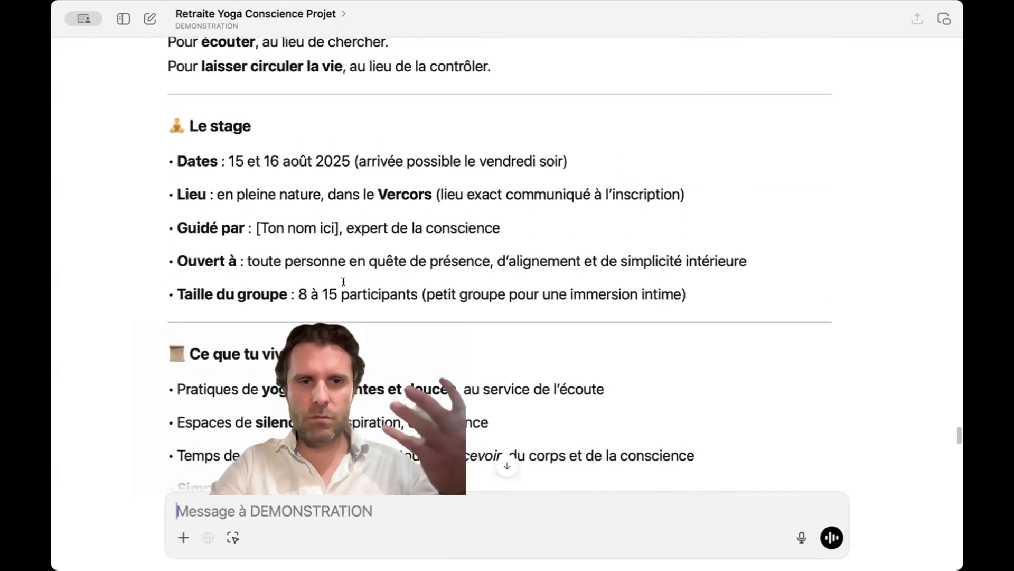
pyautogui.scroll(-4, 344, 282)
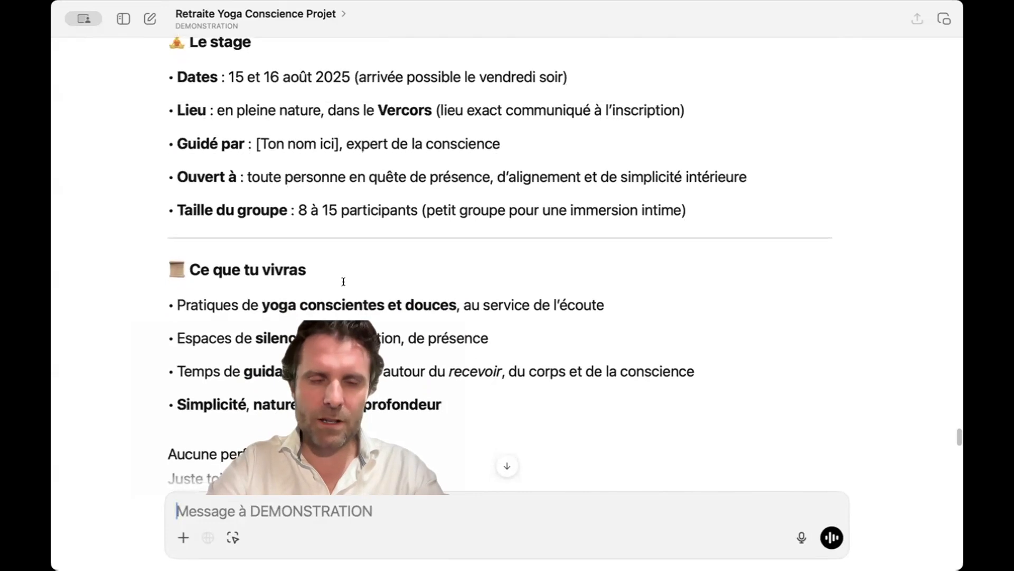
pyautogui.scroll(-10, 343, 281)
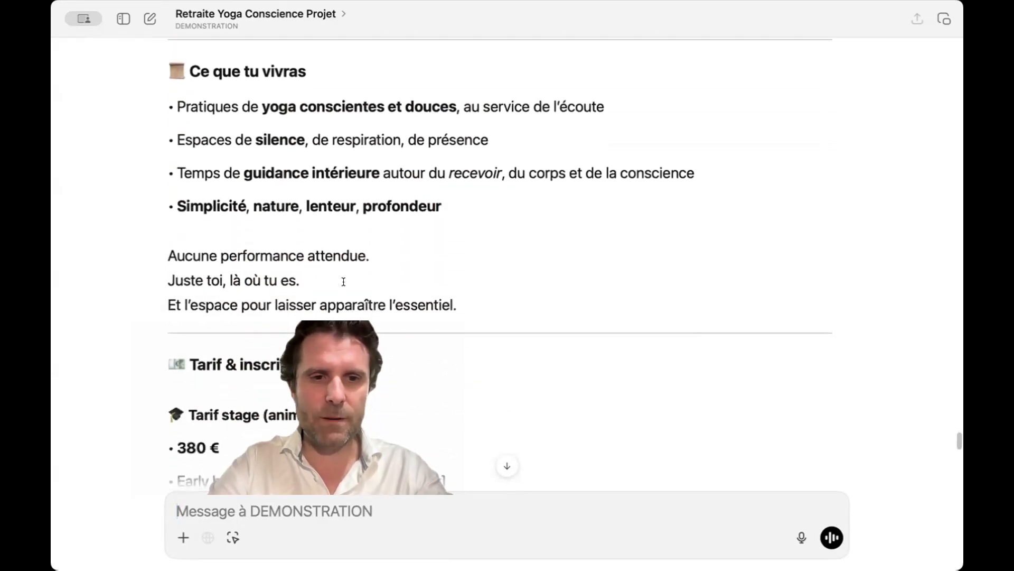
pyautogui.scroll(-5, 344, 281)
pyautogui.scroll(-5, 317, 360)
pyautogui.scroll(4, 317, 360)
pyautogui.scroll(20, 317, 360)
pyautogui.scroll(7, 317, 360)
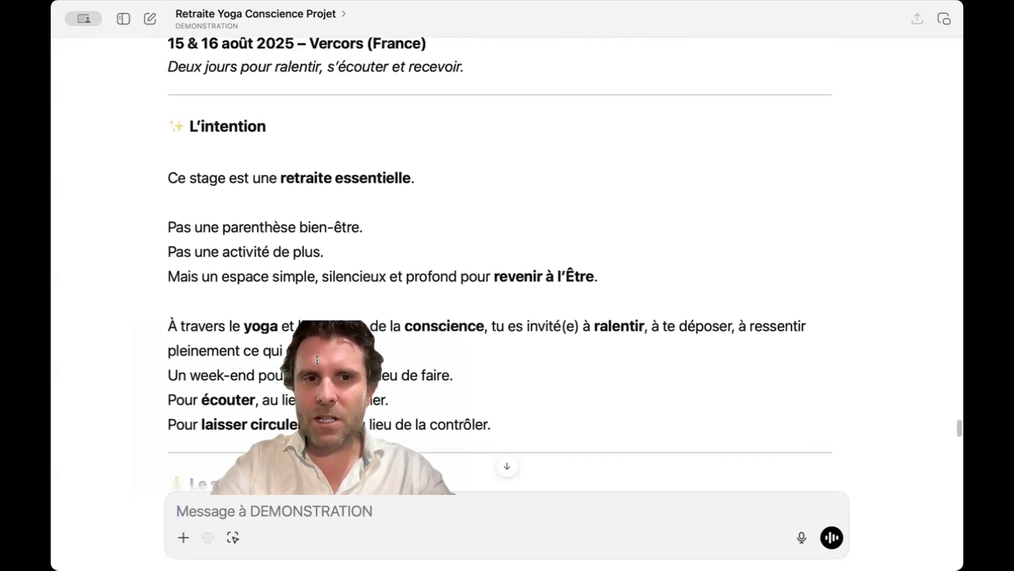
pyautogui.scroll(2, 317, 360)
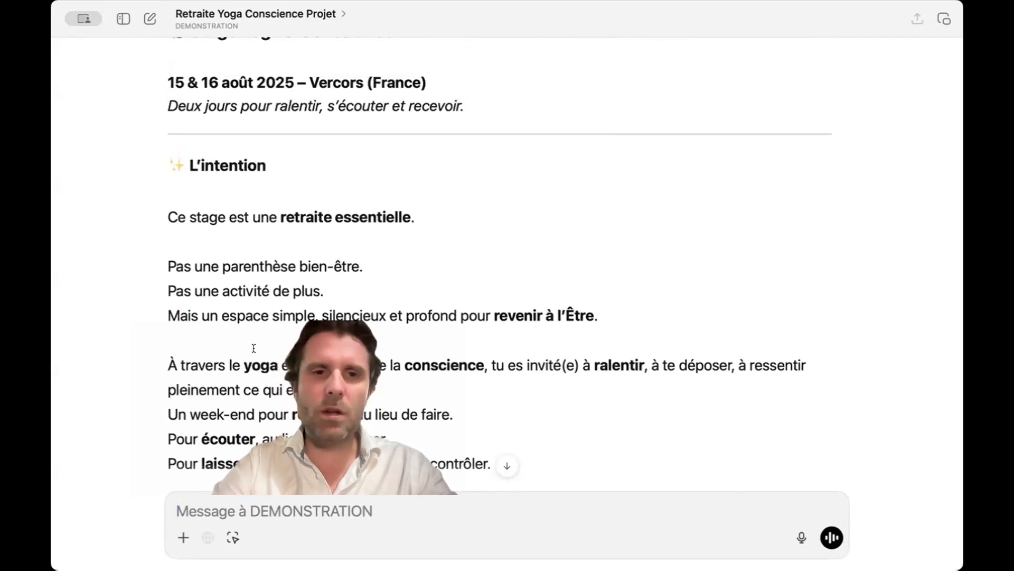
# Step: Request the HTML code of the presentation page in French with "OK, donne-moi le code HTML de la page"
pyautogui.scroll(-16, 263, 307)
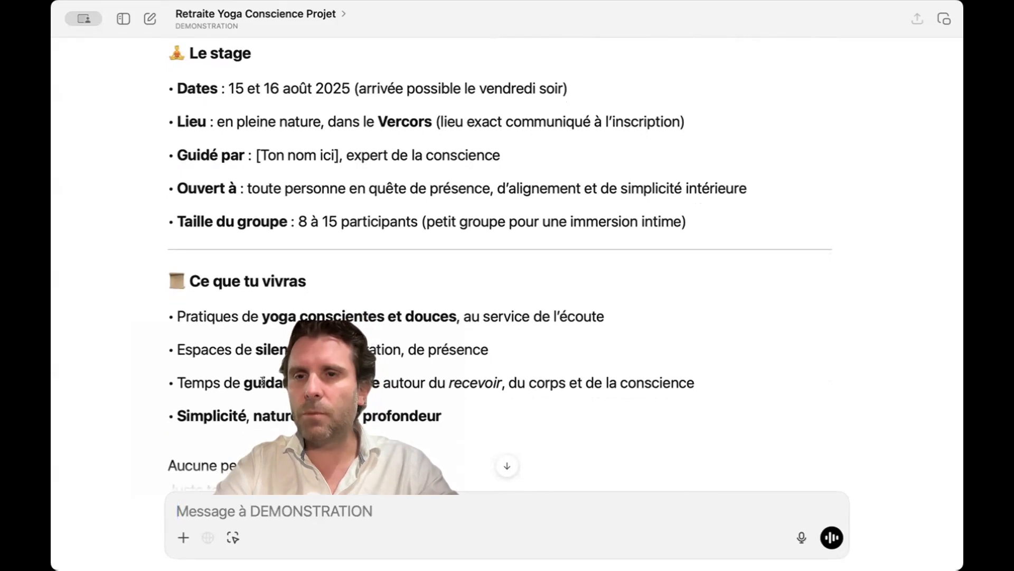
pyautogui.scroll(-5, 254, 423)
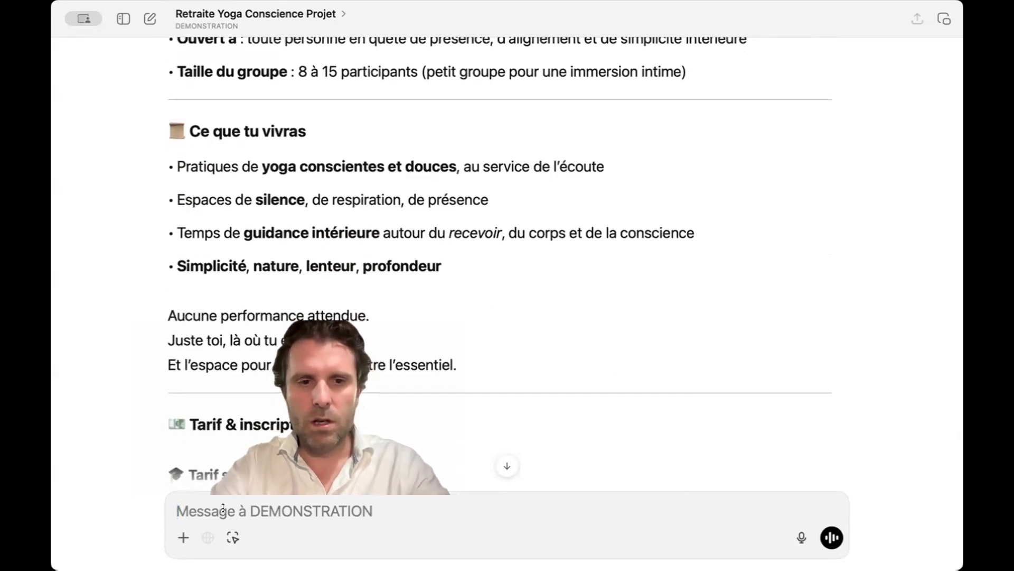
pyautogui.press('F5')
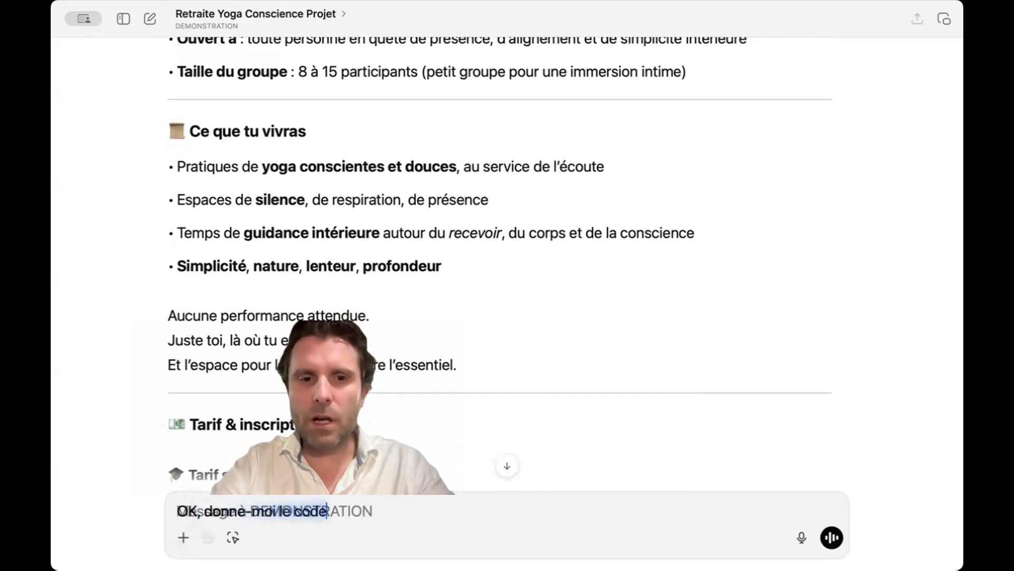
pyautogui.press('Return')
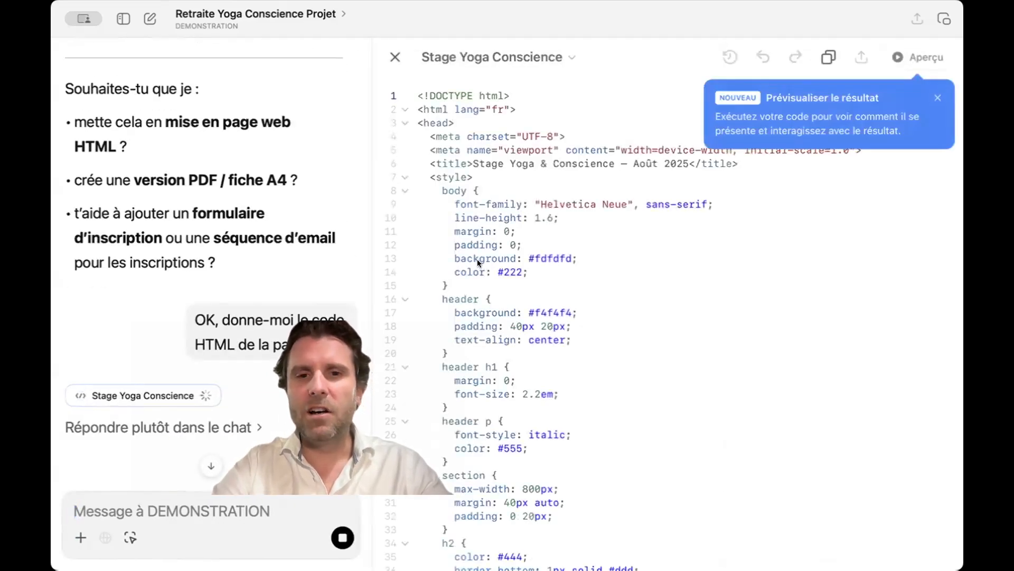
# Step: Examine the generated "Stage Yoga Conscience" HTML code, from its style rules to the pricing and reservation sections
pyautogui.scroll(-5, 477, 259)
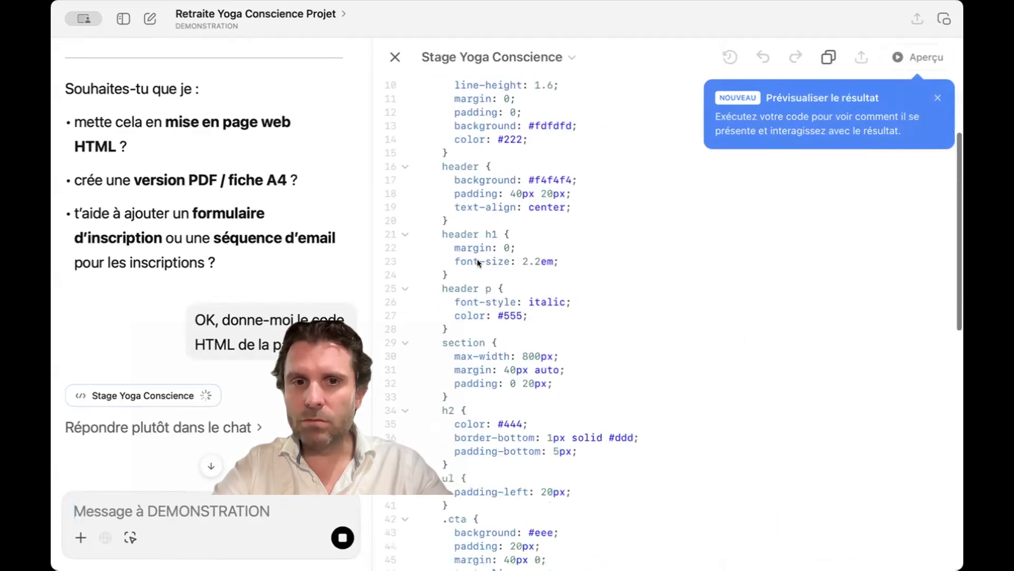
pyautogui.scroll(-11, 477, 260)
pyautogui.scroll(12, 478, 260)
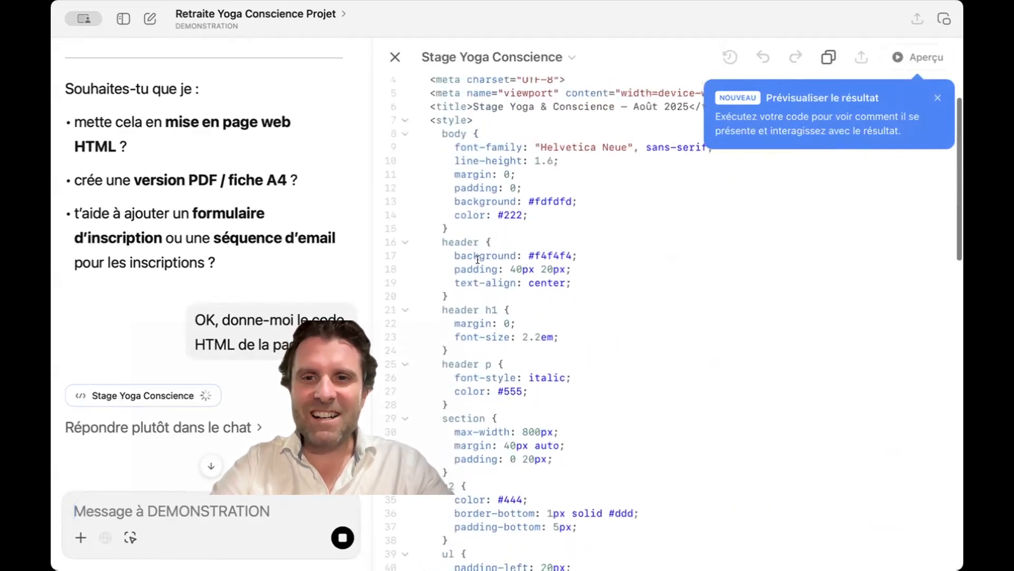
pyautogui.scroll(-15, 477, 259)
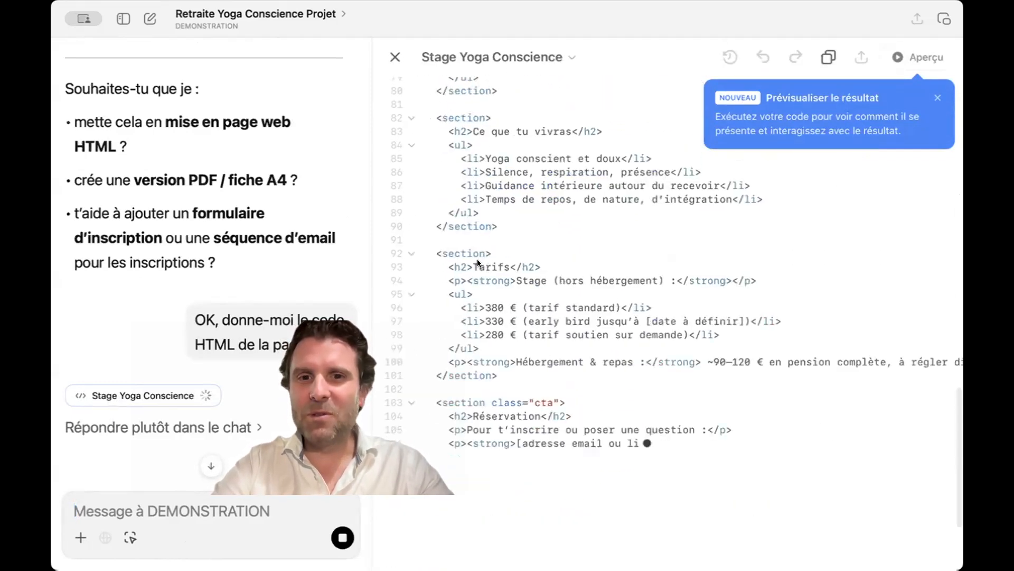
pyautogui.scroll(-4, 477, 259)
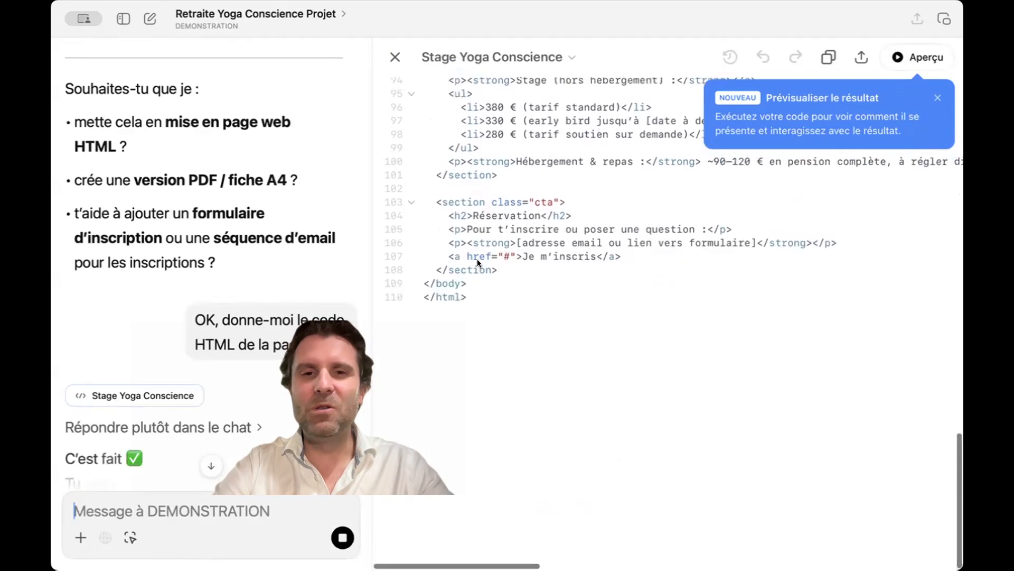
pyautogui.scroll(20, 477, 259)
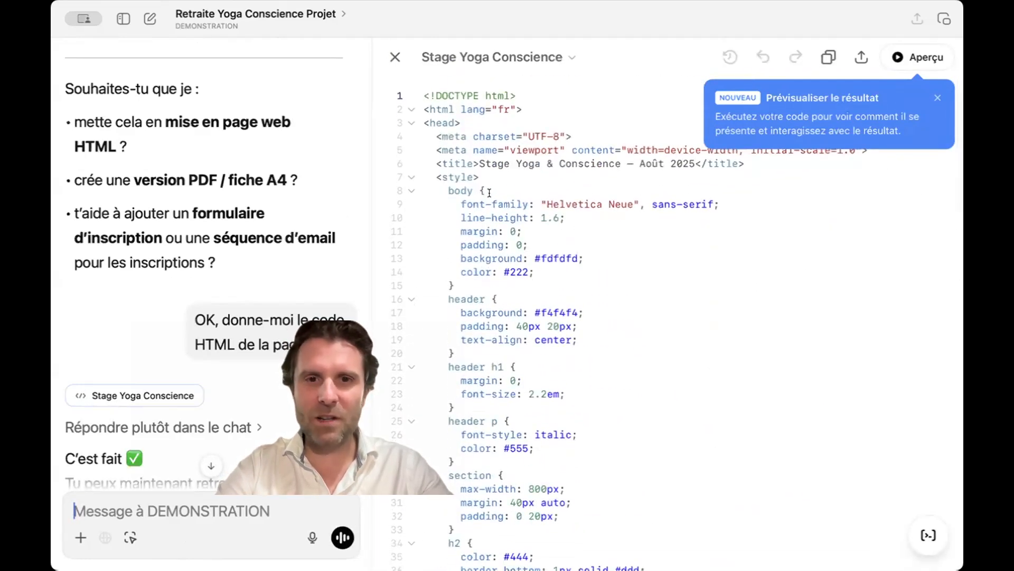
# Step: Select the entire HTML code of "Stage Yoga Conscience" and close the code editor to return to the conversation
pyautogui.click(490, 191)
pyautogui.press('super+a')
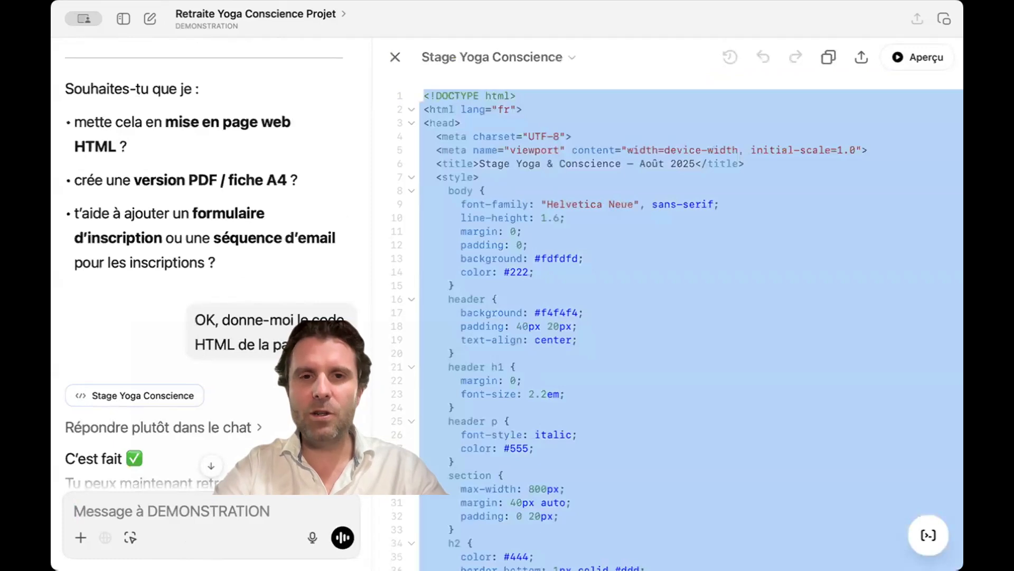
pyautogui.click(388, 55)
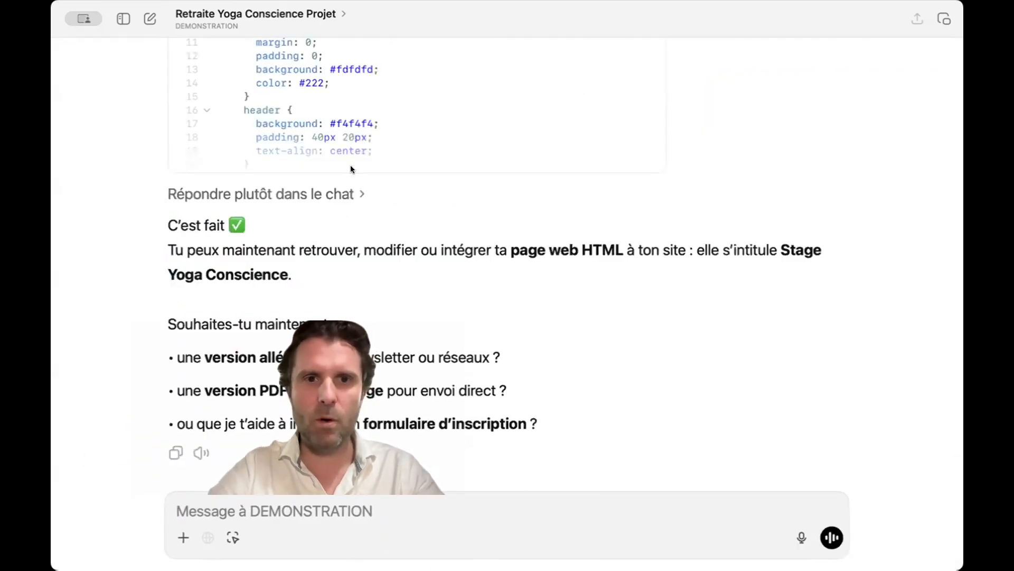
# Step: Check the HTML code block embedded in the conversation and the follow-up options proposed beneath it
pyautogui.scroll(5, 351, 165)
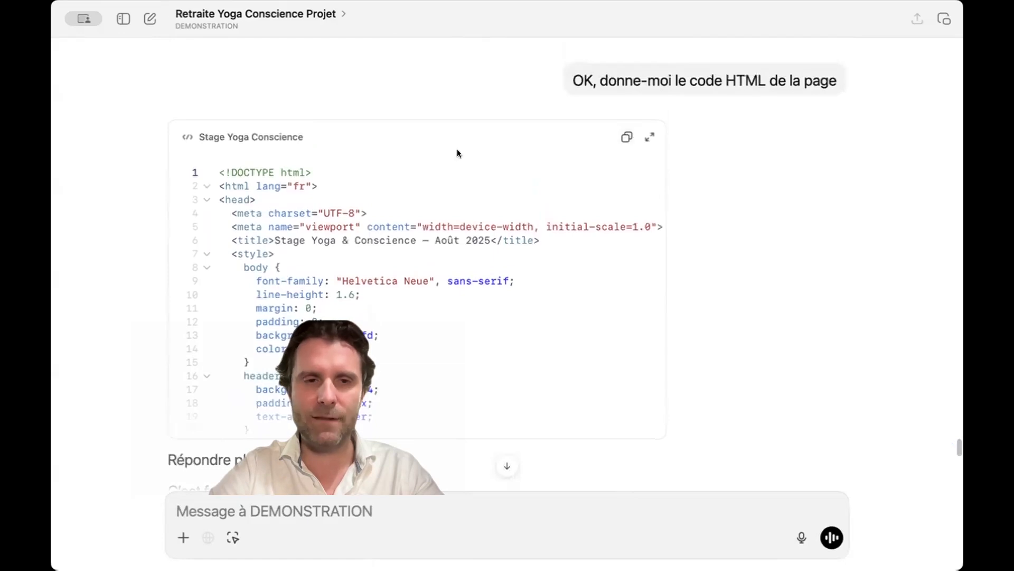
pyautogui.scroll(-1, 259, 256)
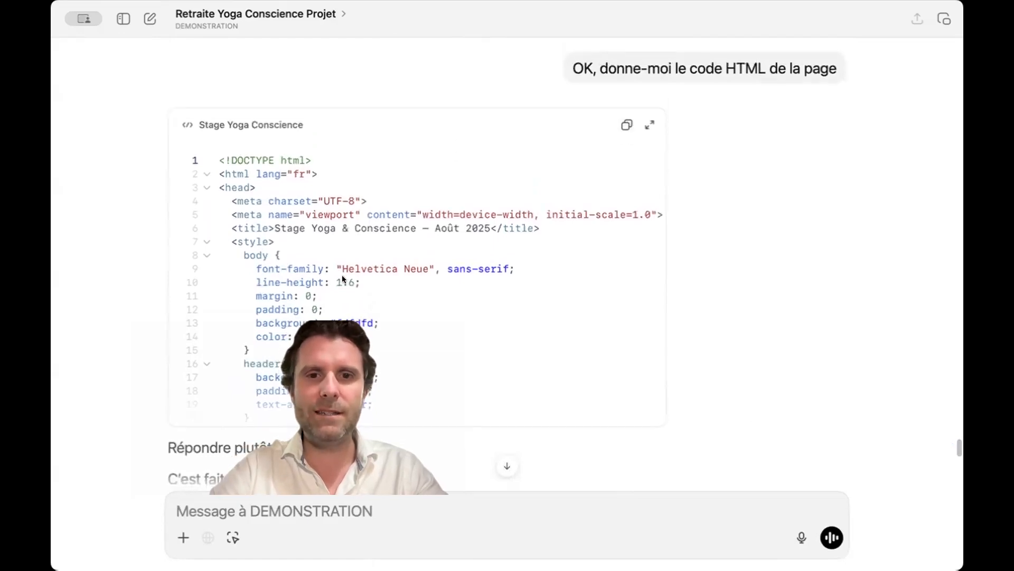
pyautogui.scroll(-8, 341, 274)
pyautogui.scroll(-3, 343, 273)
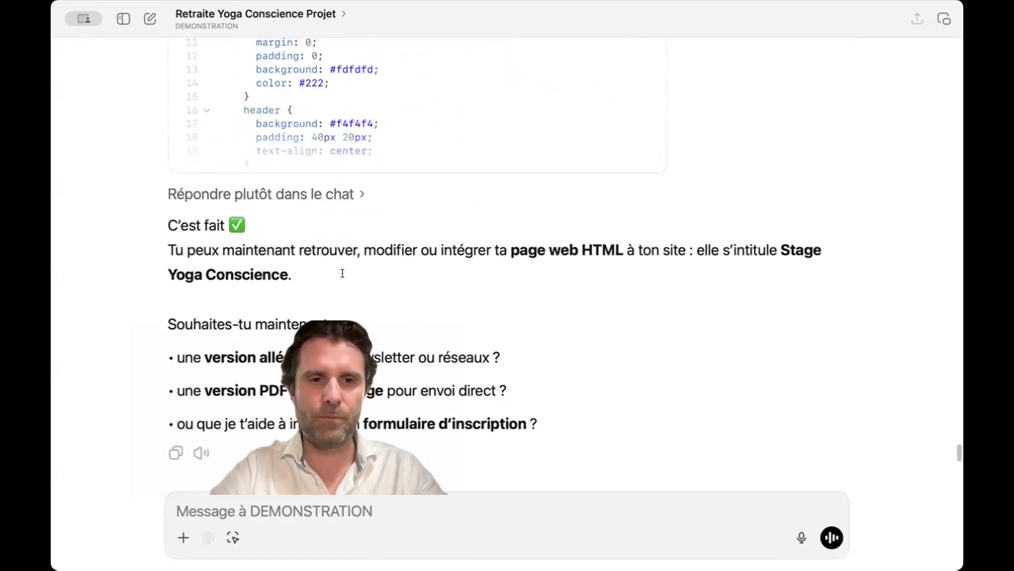
# Step: Request a Facebook post in French with "Super, fais-moi une publication Facebook à la fois courte et fun sur ce stage"
pyautogui.click(225, 507)
pyautogui.press('F5')
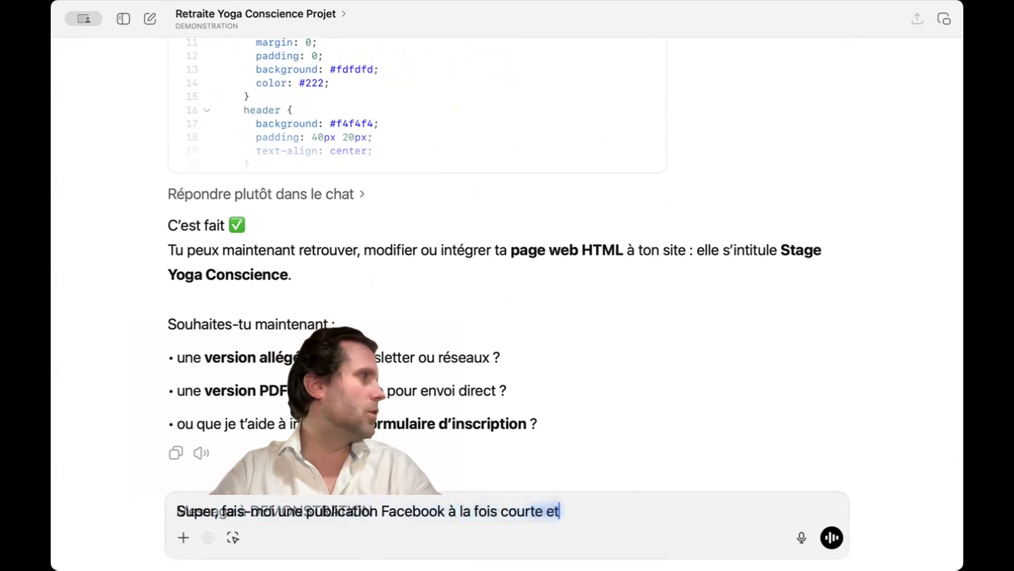
pyautogui.press('Return')
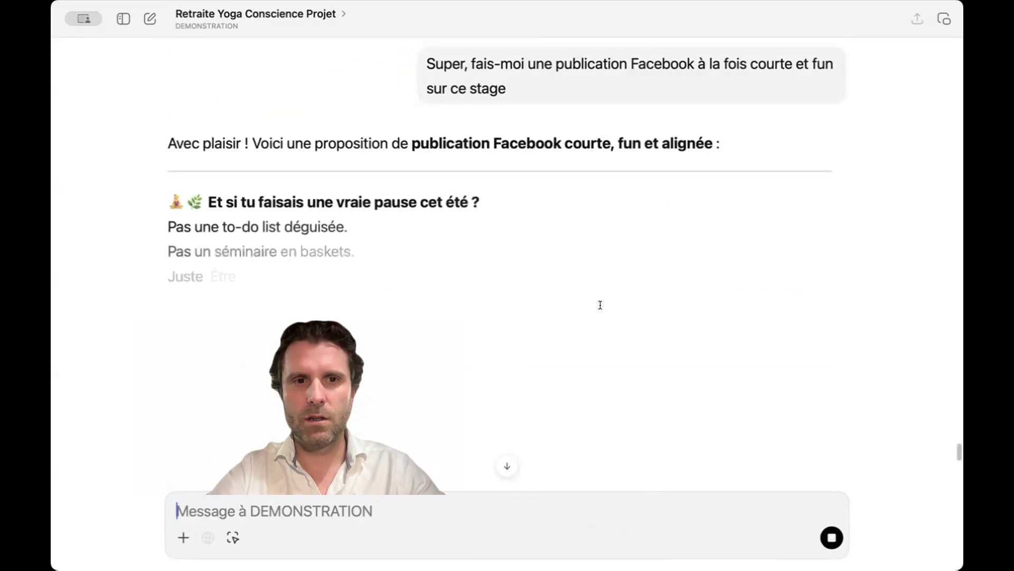
pyautogui.scroll(-3, 525, 284)
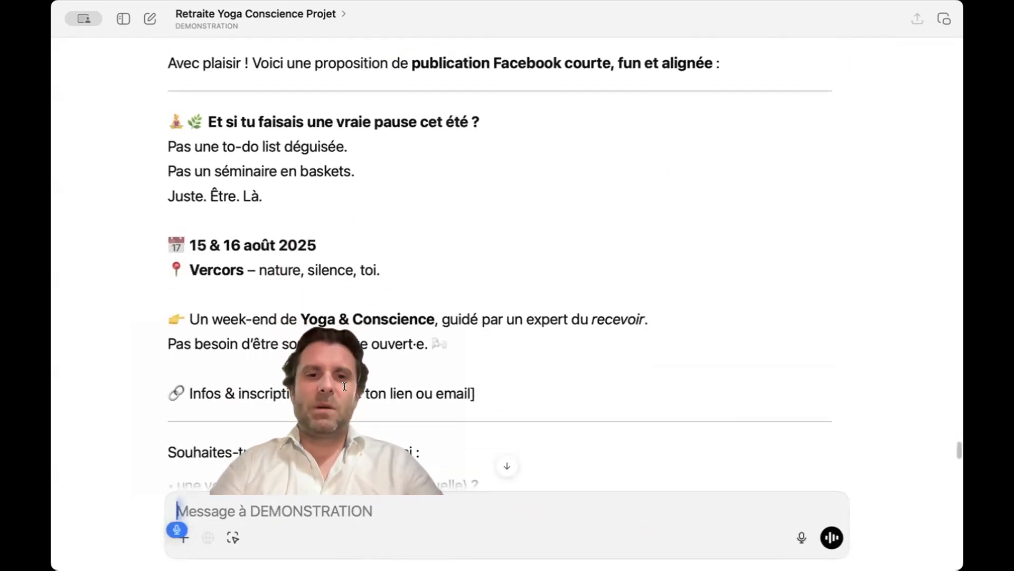
pyautogui.press('Escape')
pyautogui.press('super+a')
pyautogui.press('BackSpace')
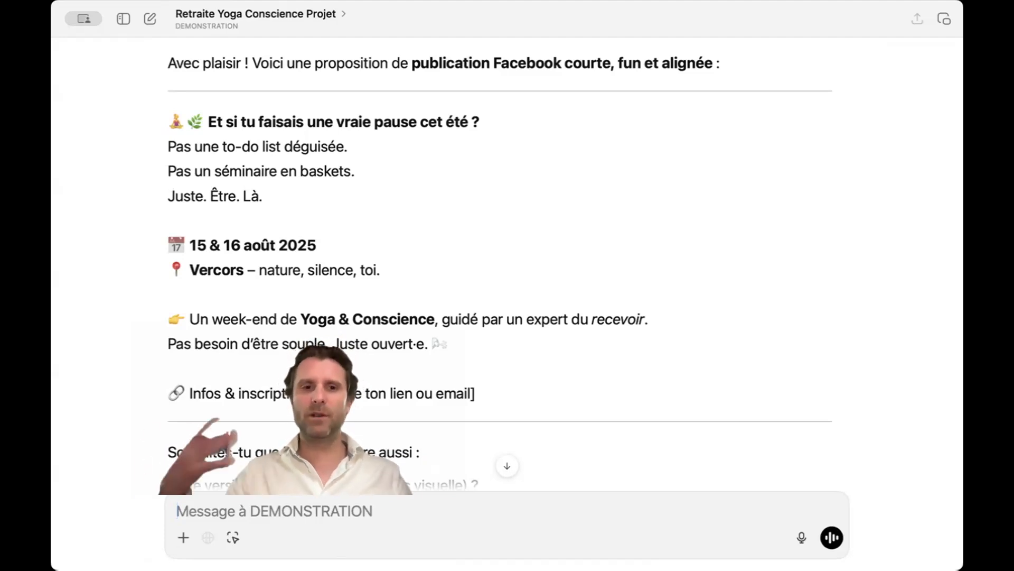
# Step: Request a poster image with "Propose-moi un visuel sobre qui soit en rapport au Vercors au yoga à la conscience, ce visuel me servira ensuite pour faire l'affiche"
pyautogui.scroll(-3, 236, 386)
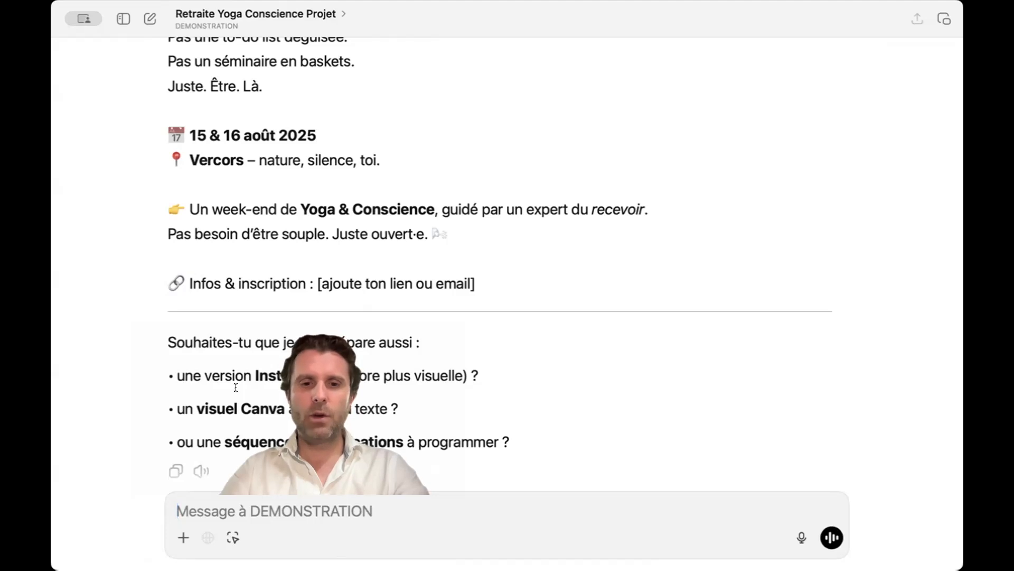
pyautogui.press('F5')
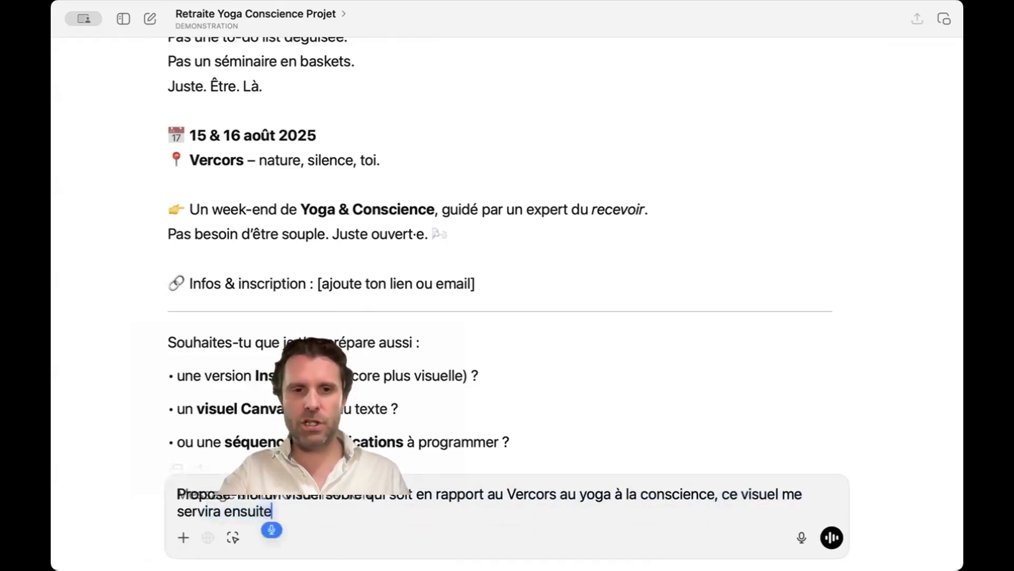
pyautogui.press('Return')
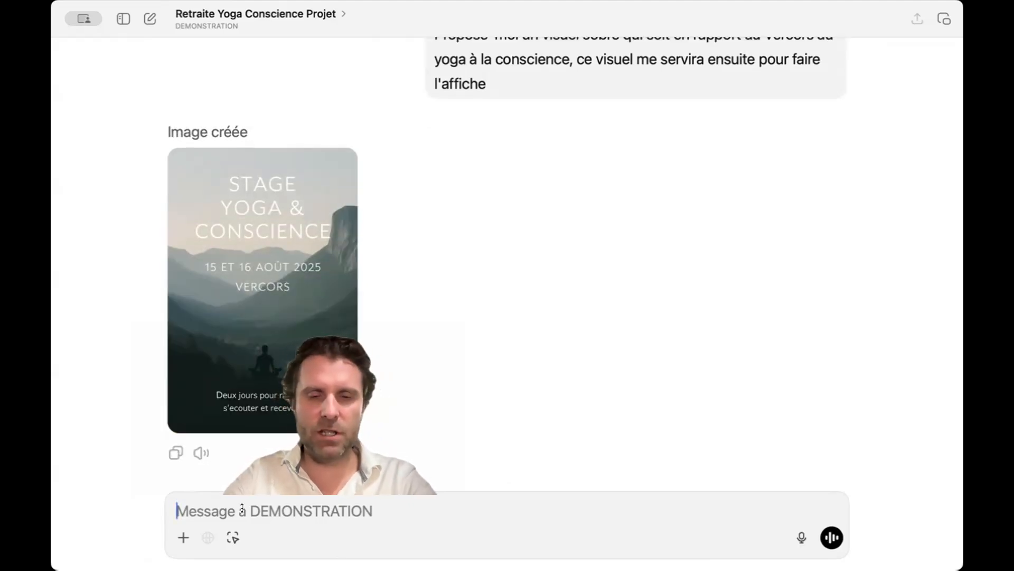
# Step: Request "Je veux l'affiche au format carré, et sans le texte, à moins que le texte que tu as proposé, soit éditable, est-ce le cas ?"
pyautogui.press('F5')
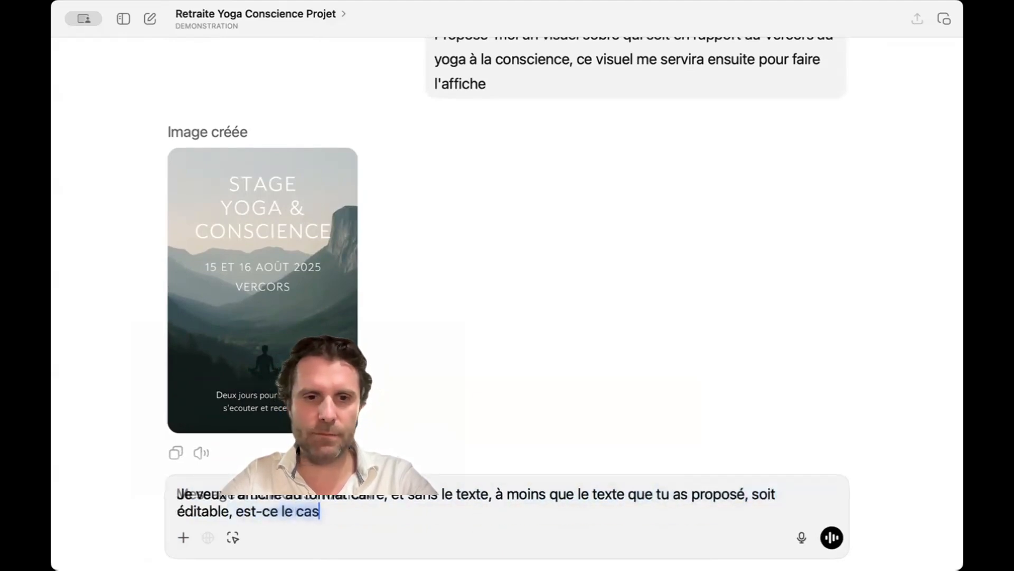
pyautogui.press('Return')
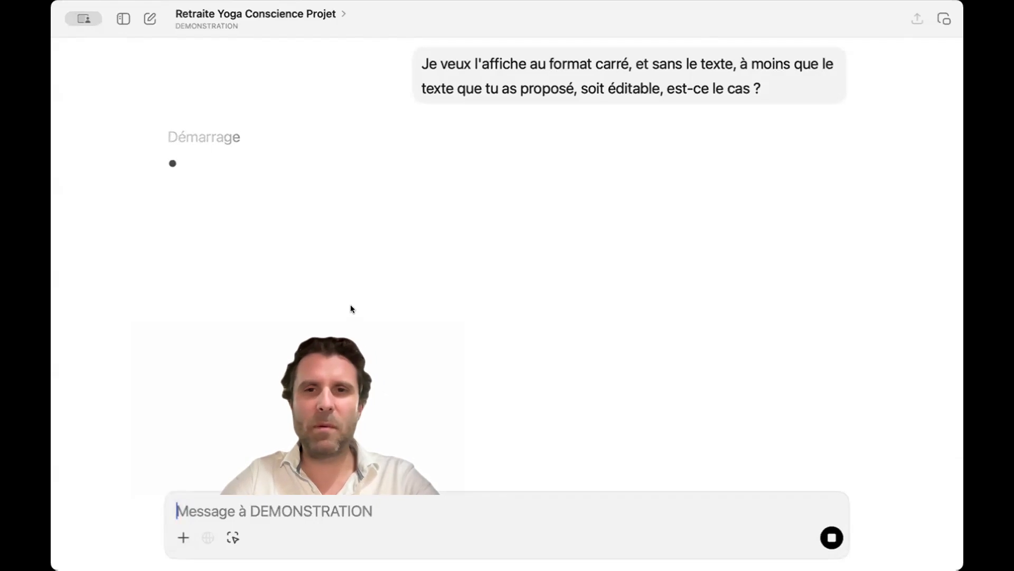
pyautogui.scroll(5, 452, 200)
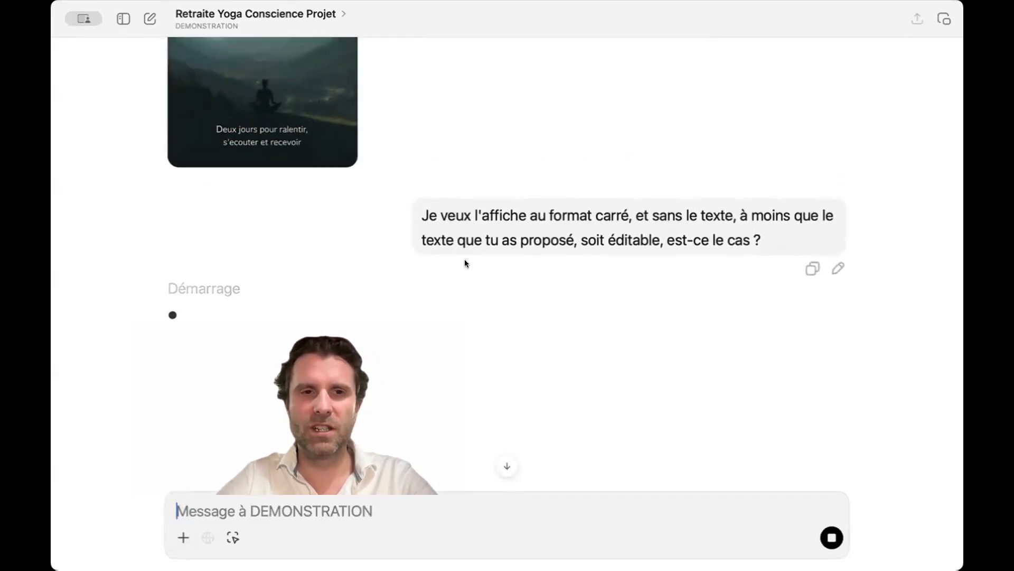
pyautogui.scroll(3, 464, 263)
pyautogui.scroll(-8, 464, 262)
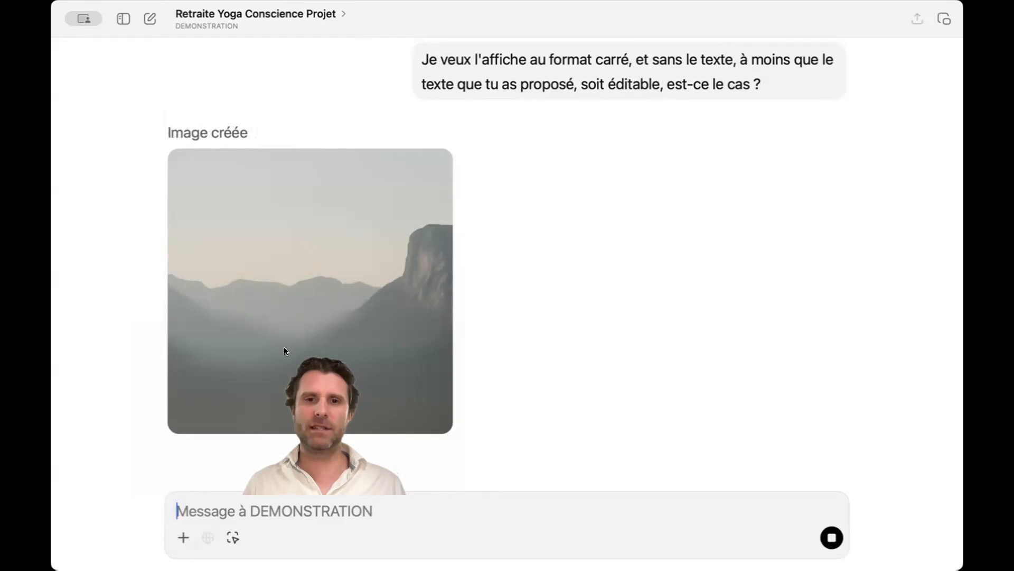
# Step: Compare the square image with the first poster and request a new style with "J'aimerais plus quelque chose qui ressemble à un dessin"
pyautogui.scroll(6, 344, 309)
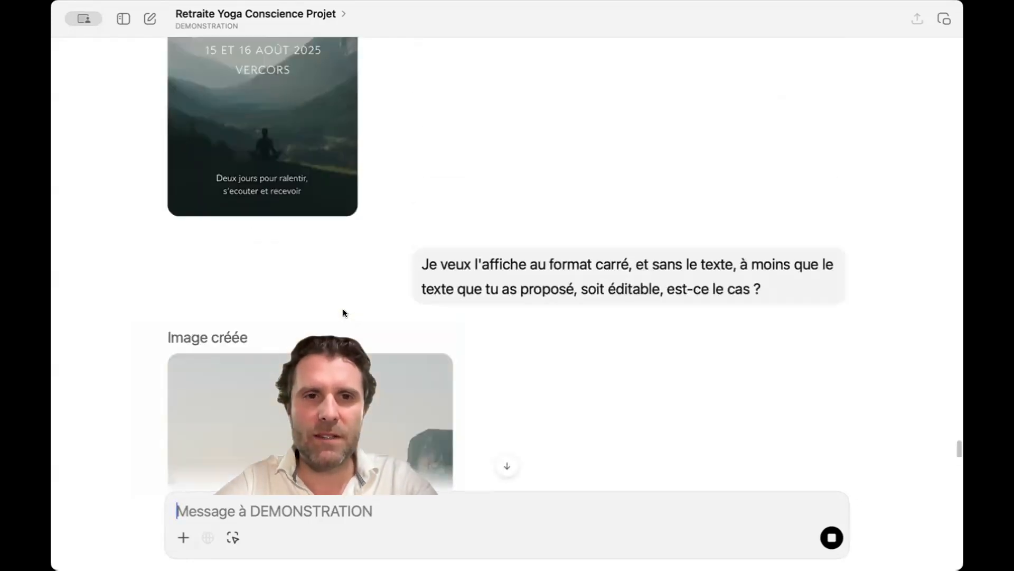
pyautogui.scroll(-3, 343, 309)
pyautogui.scroll(-5, 343, 313)
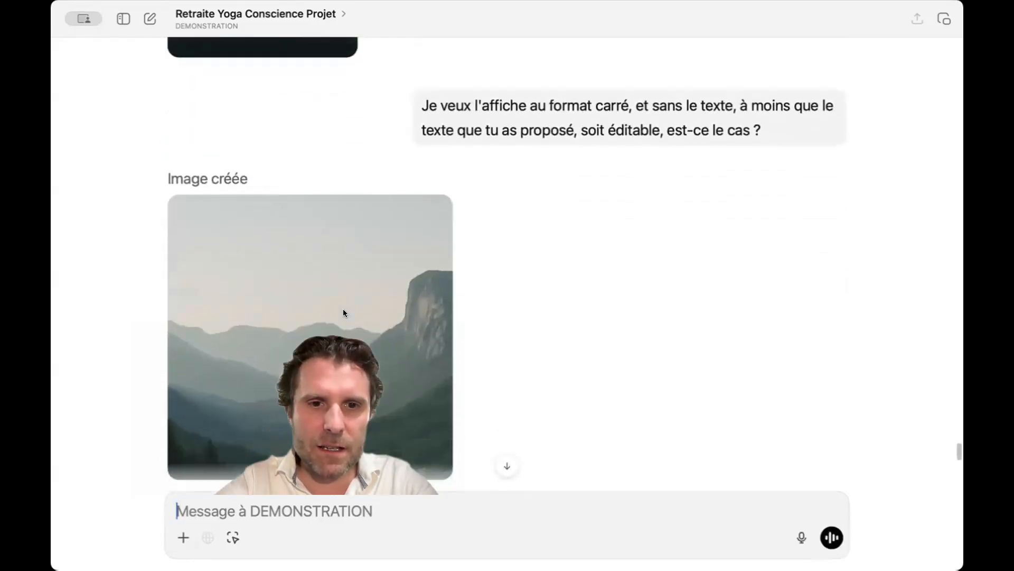
pyautogui.scroll(10, 344, 309)
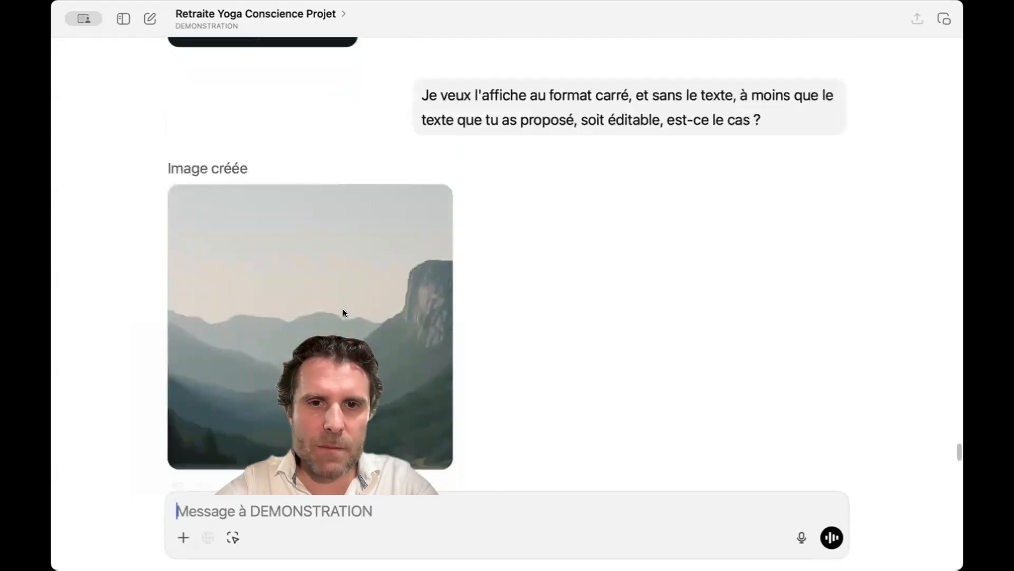
pyautogui.scroll(-8, 343, 312)
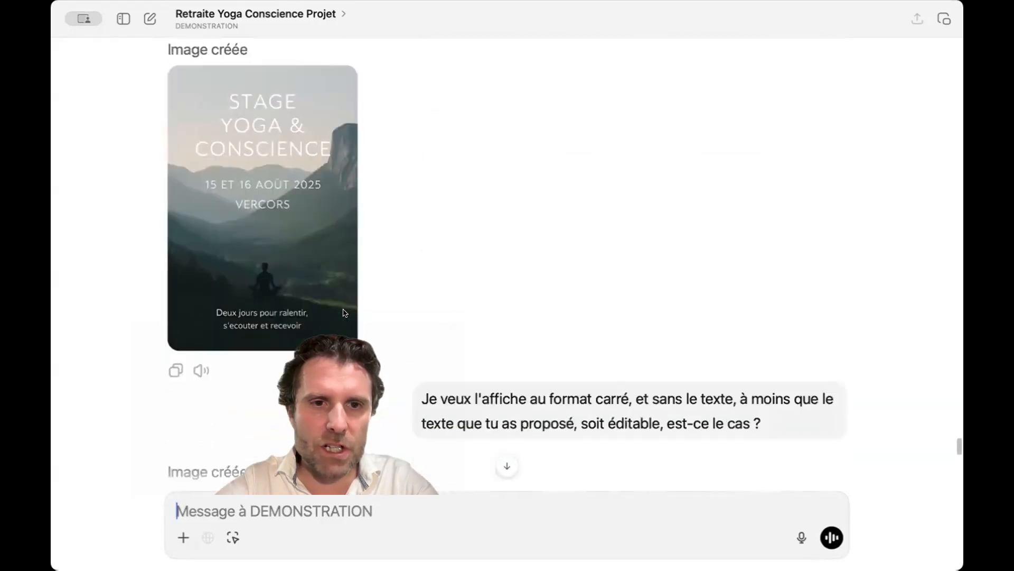
pyautogui.scroll(-5, 344, 311)
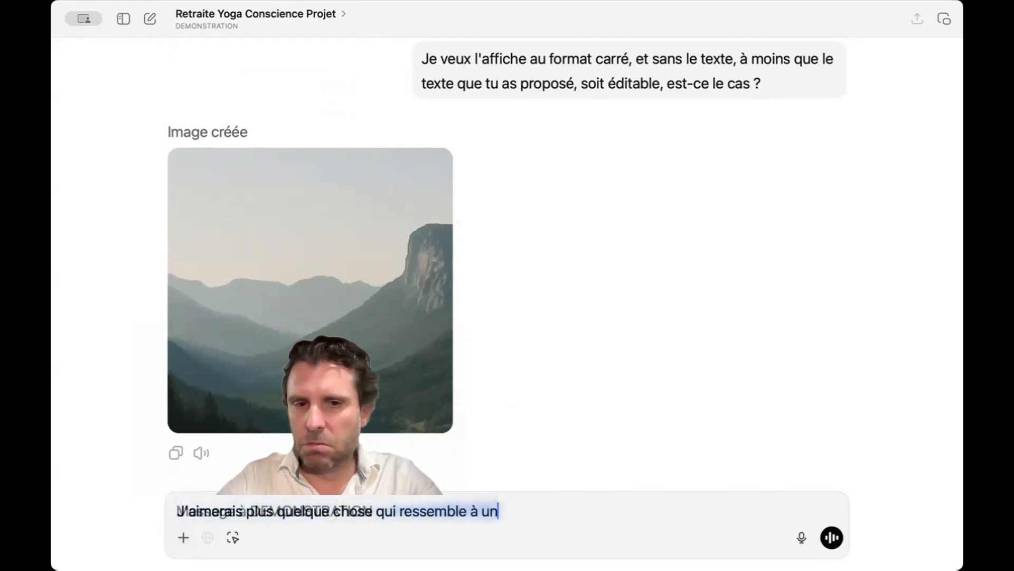
pyautogui.press('Return')
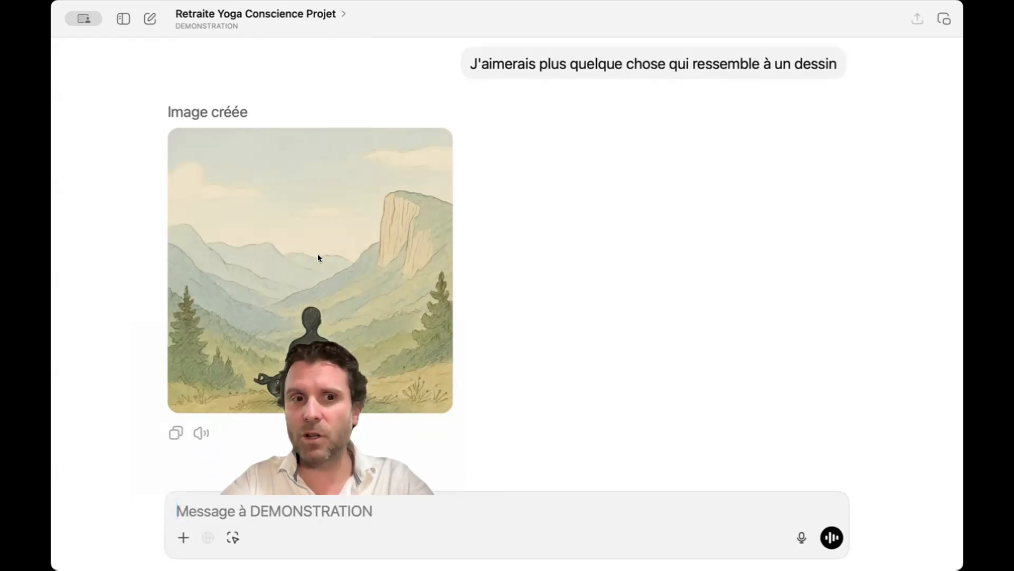
# Step: Examine the drawing-style image of the meditating figure and compare it with the earlier visuals in the conversation
pyautogui.scroll(1, 294, 233)
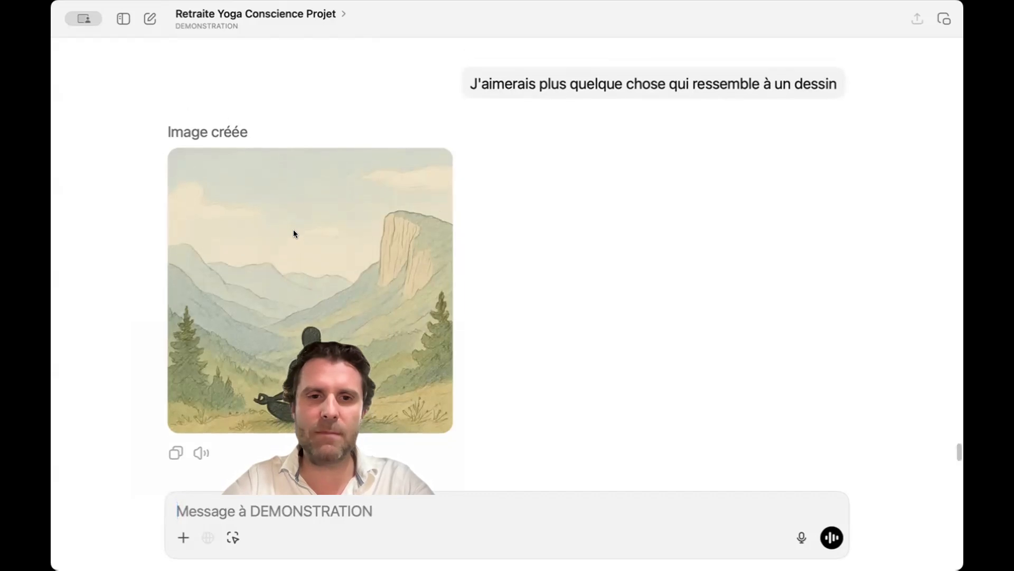
pyautogui.scroll(5, 294, 233)
pyautogui.scroll(-5, 294, 233)
pyautogui.scroll(1, 294, 234)
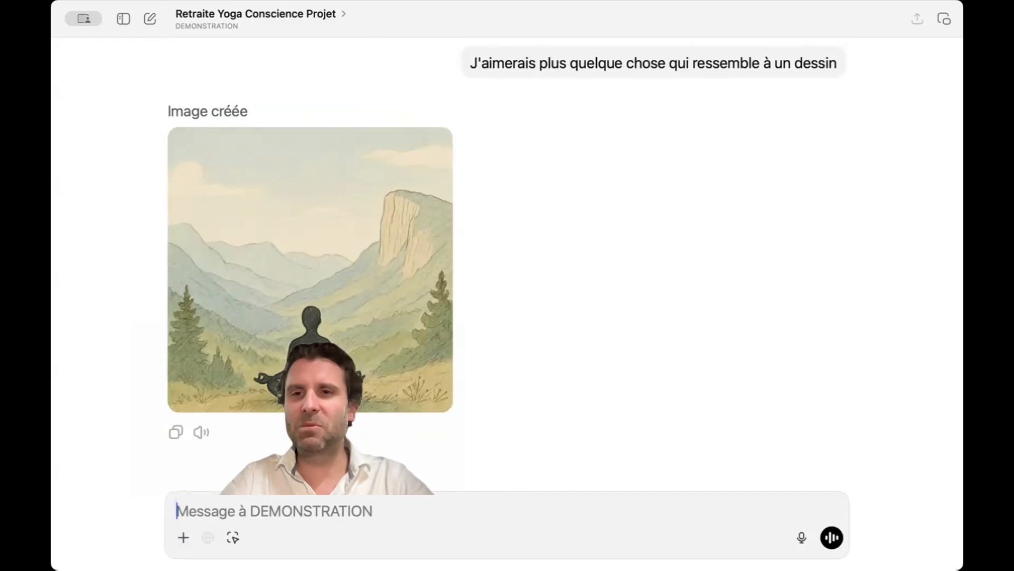
pyautogui.scroll(3, 355, 341)
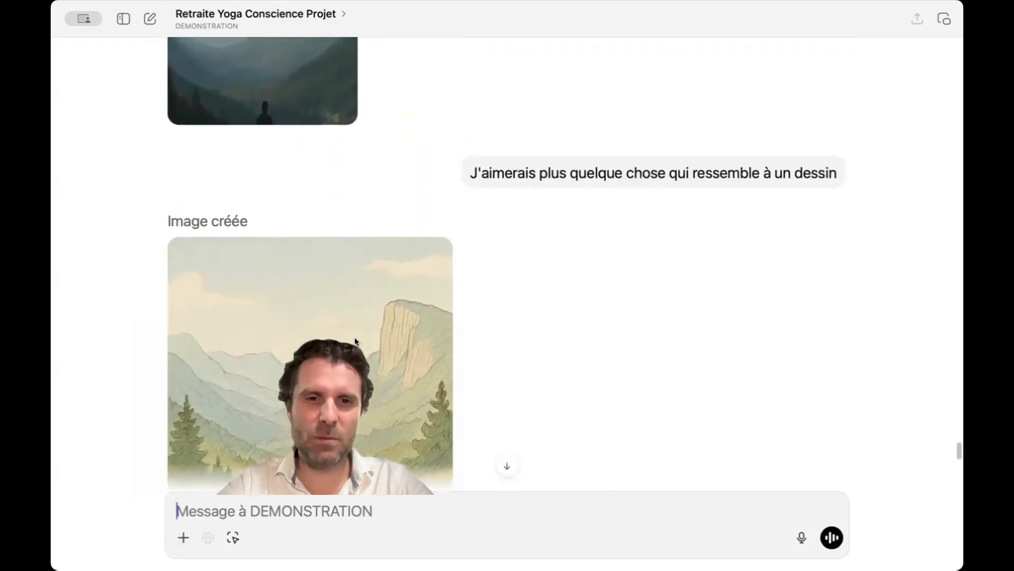
pyautogui.scroll(3, 355, 338)
pyautogui.scroll(-5, 342, 302)
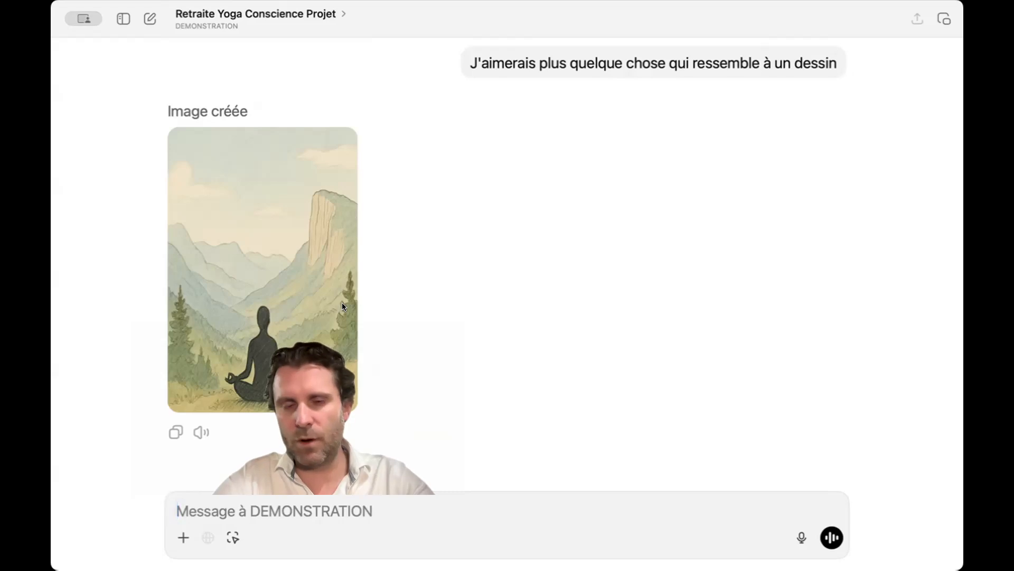
# Step: Request in French a to-do list of about thirty tasks ("une To do list d'environ une trentaine de tâches") for making the retreat functional and operational
pyautogui.press('F5')
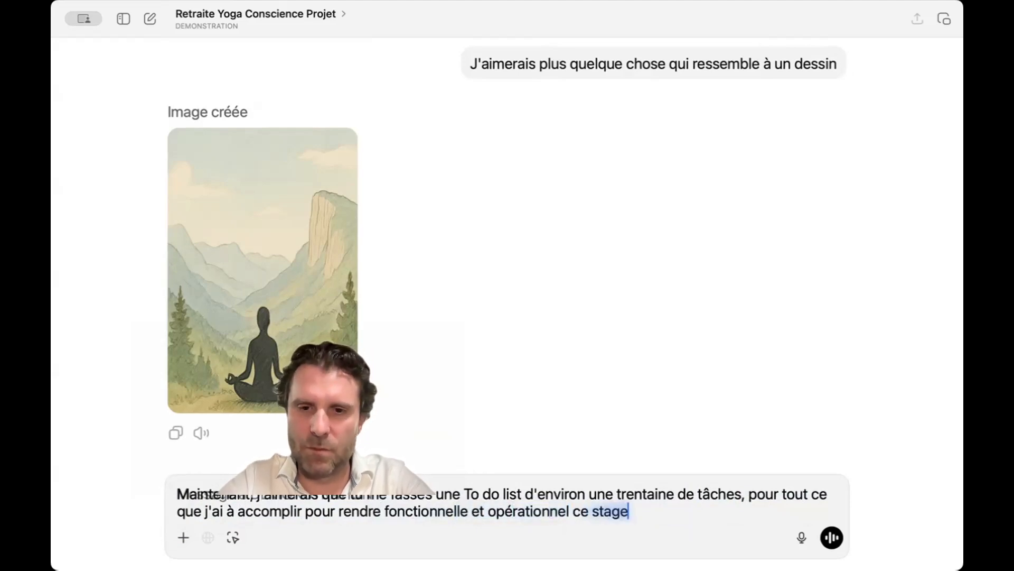
pyautogui.press('Return')
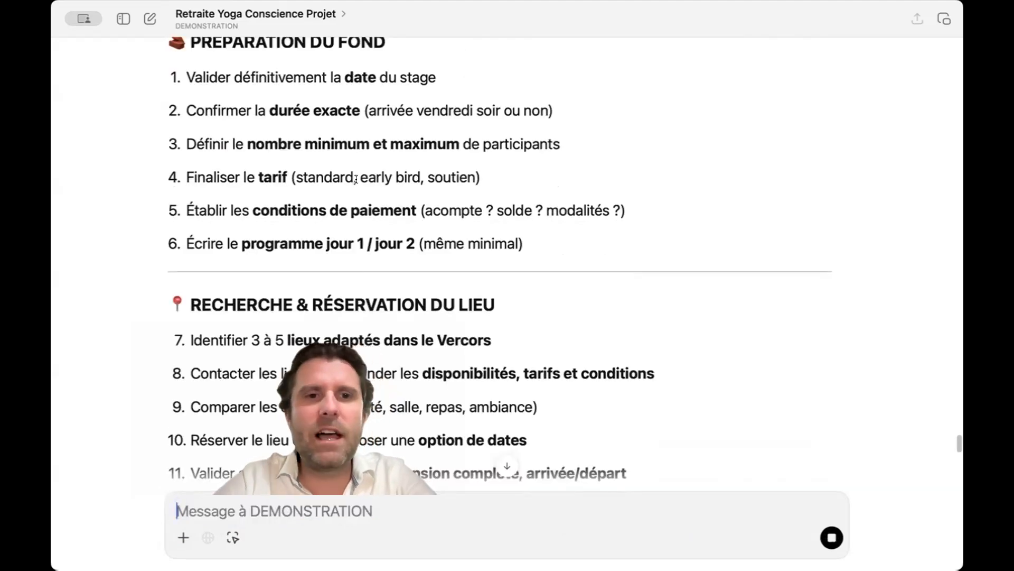
# Step: Read the to-do list's introduction and its "Préparation du fond" and "Recherche & réservation du lieu" sections
pyautogui.scroll(3, 355, 179)
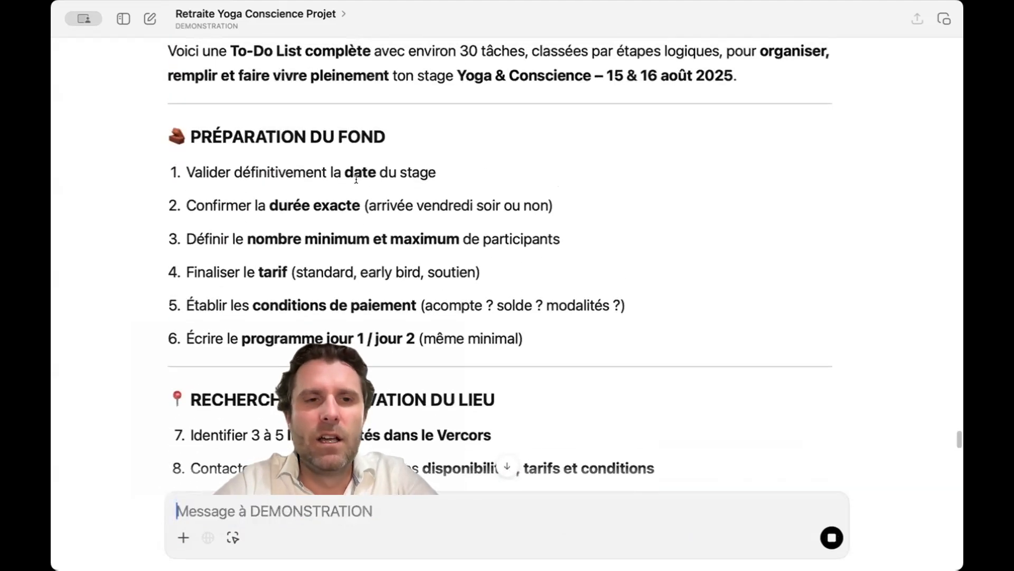
pyautogui.scroll(-3, 380, 222)
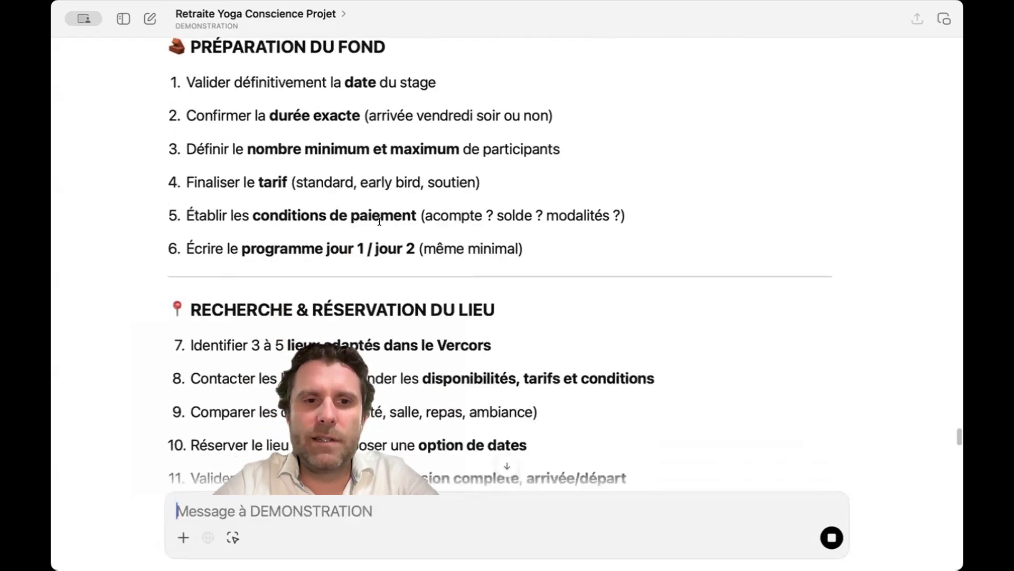
pyautogui.scroll(2, 380, 222)
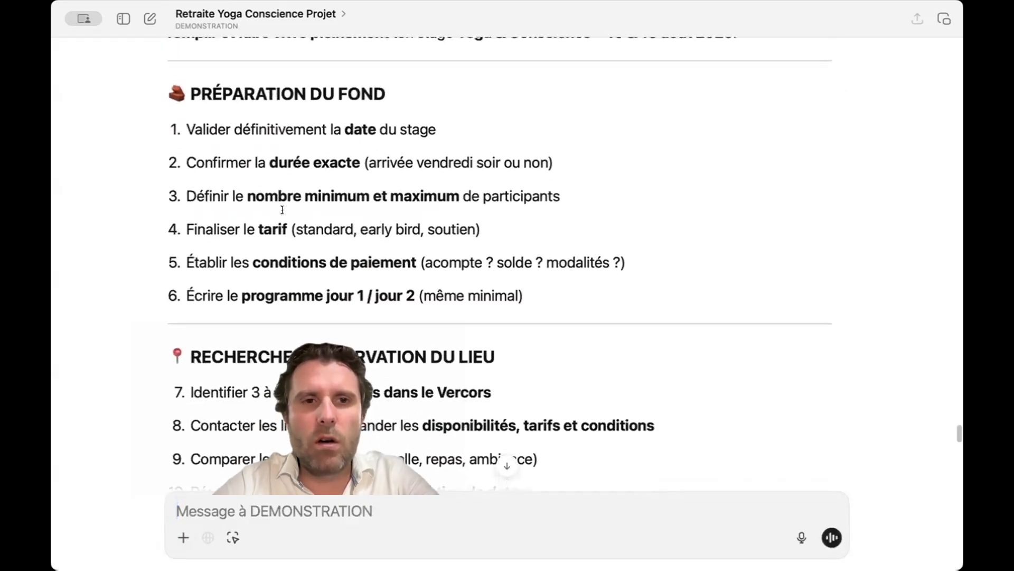
pyautogui.scroll(2, 247, 129)
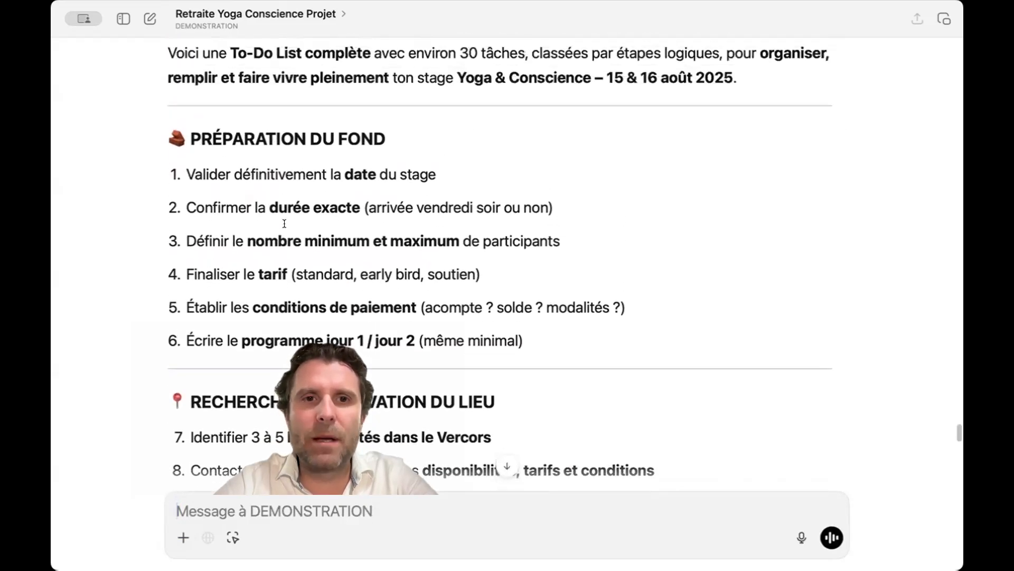
pyautogui.scroll(-3, 284, 223)
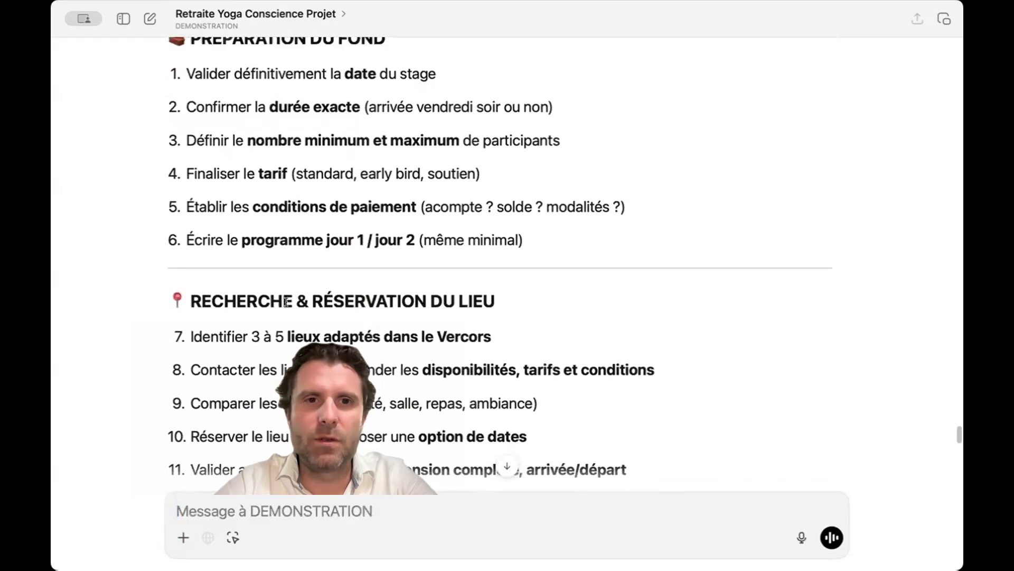
pyautogui.scroll(1, 285, 302)
pyautogui.scroll(-3, 286, 301)
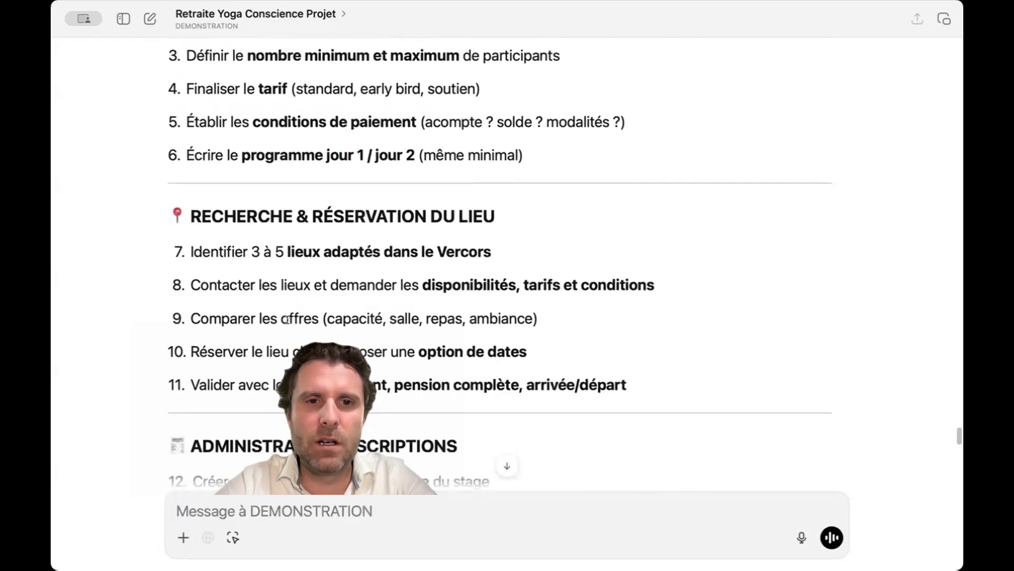
# Step: Review the to-do list from "Administratif & inscriptions" through "Derniers checks & suivi", highlighting the "Logistique & contenu" heading
pyautogui.scroll(-7, 327, 317)
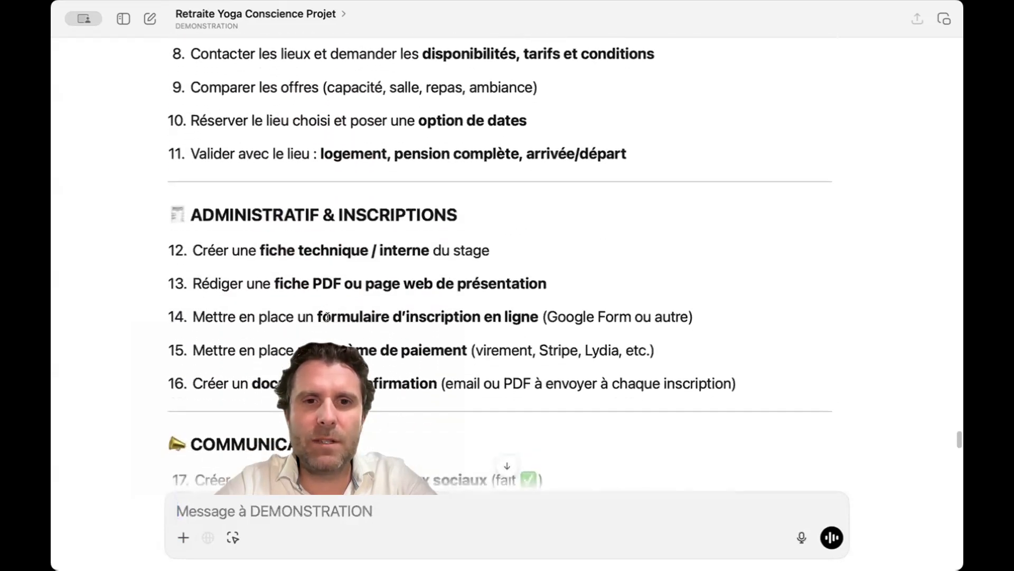
pyautogui.scroll(-13, 327, 316)
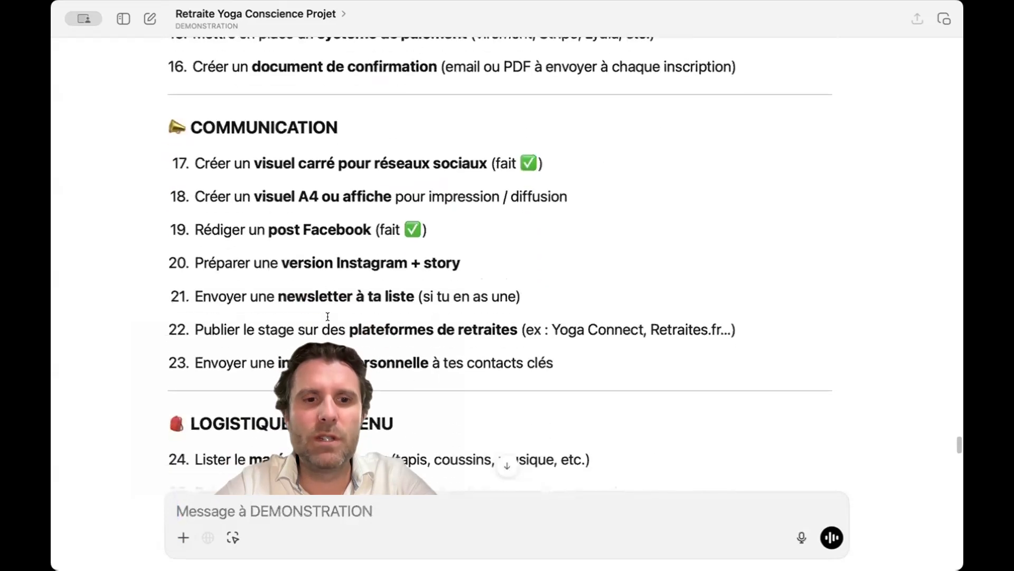
pyautogui.scroll(-4, 327, 316)
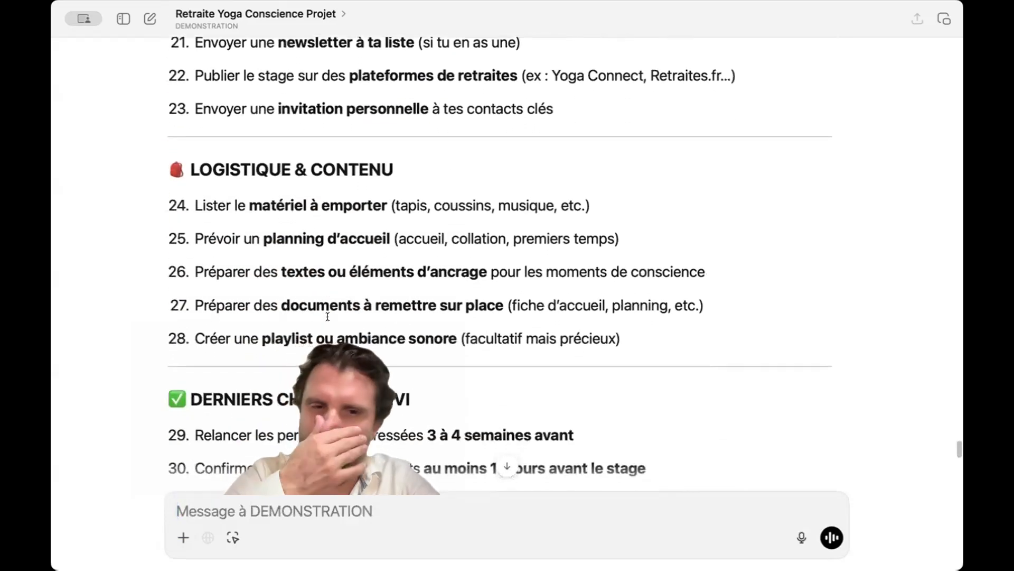
pyautogui.scroll(-5, 304, 239)
pyautogui.scroll(3, 303, 239)
pyautogui.scroll(3, 304, 238)
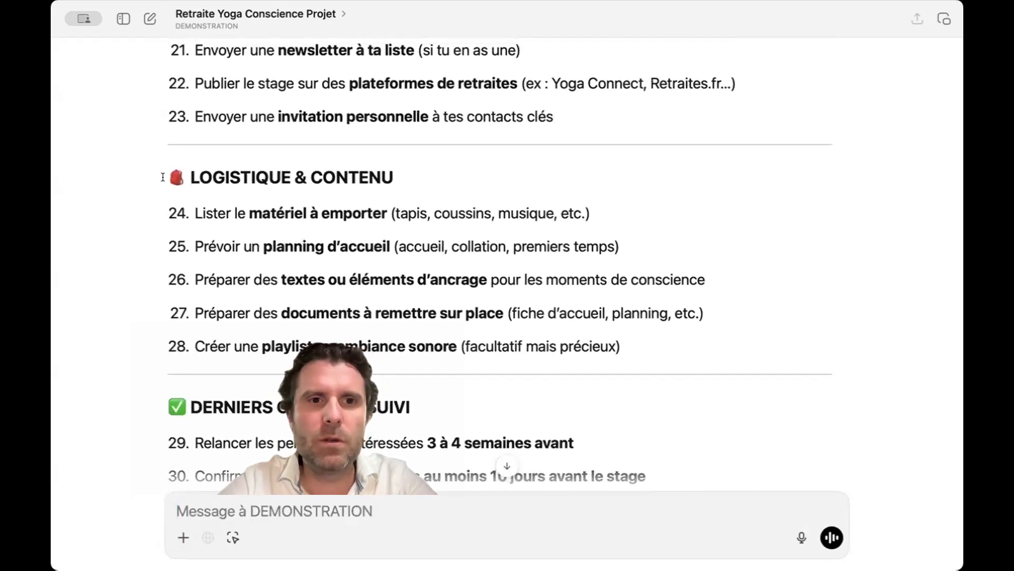
pyautogui.moveTo(163, 177); pyautogui.dragTo(376, 170)
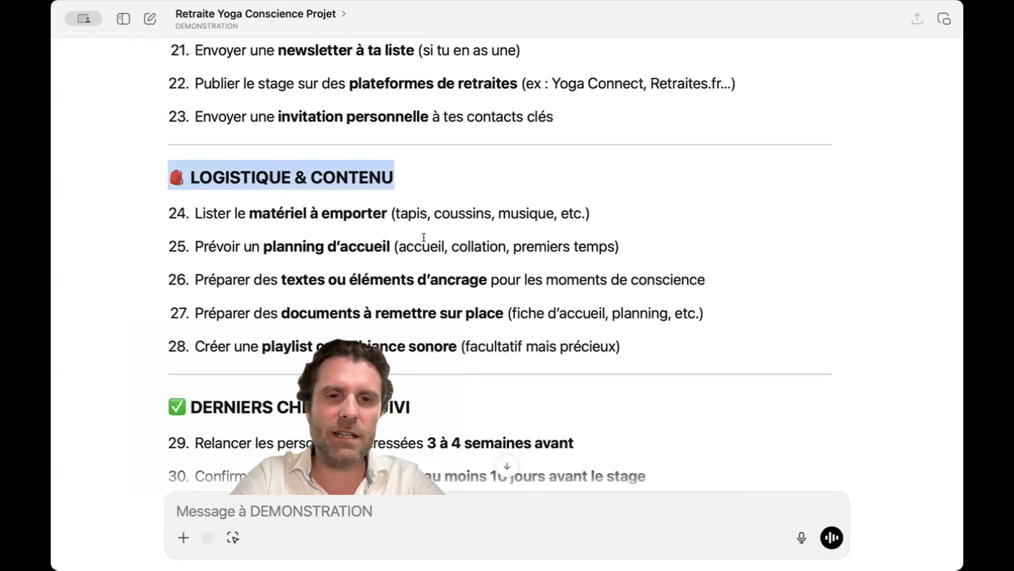
pyautogui.scroll(-5, 351, 317)
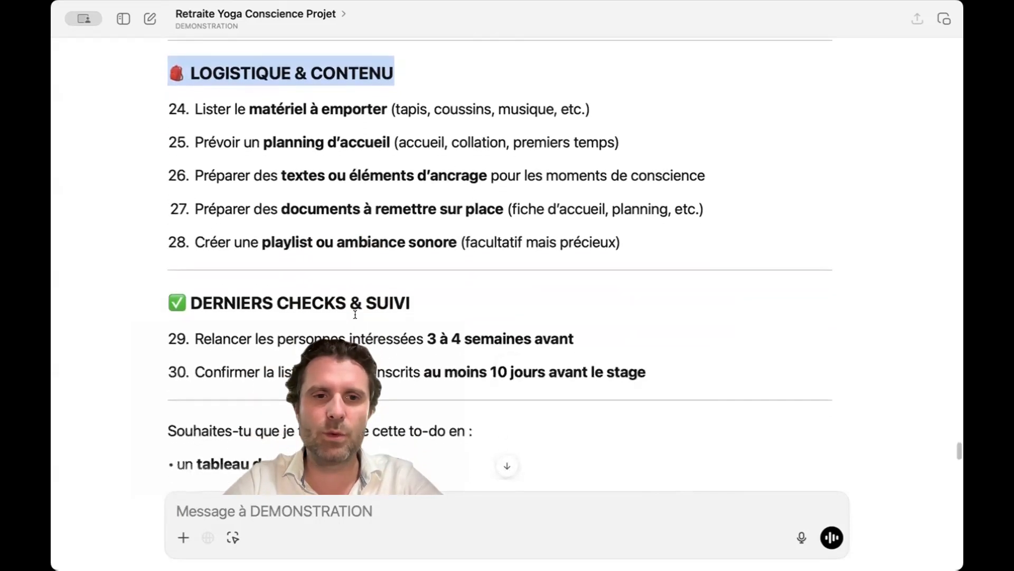
# Step: Ask in French for a more in-depth version of the "logistique et contenu" part of the to-do list
pyautogui.scroll(-2, 272, 460)
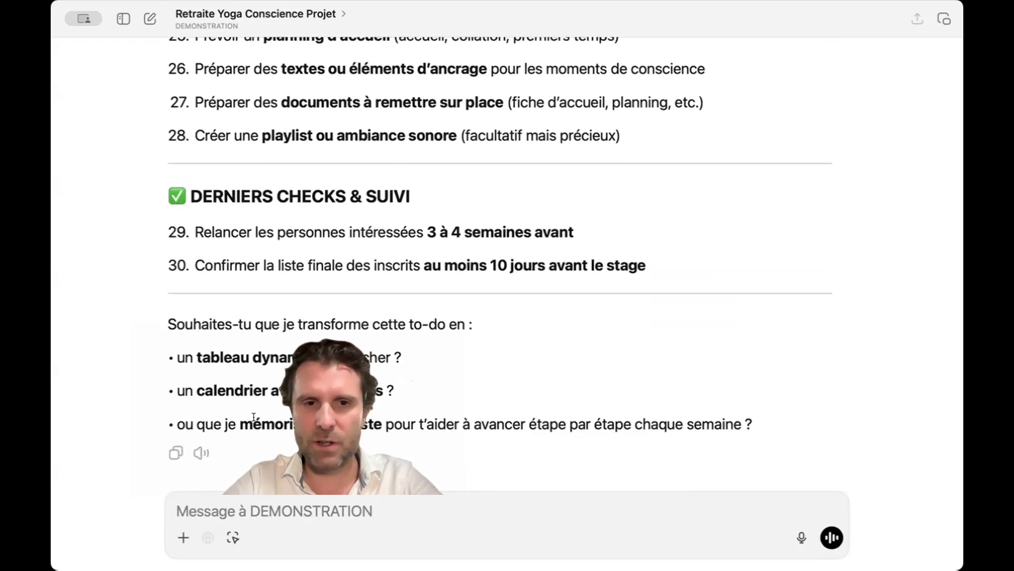
pyautogui.click(191, 500)
pyautogui.scroll(3, 247, 409)
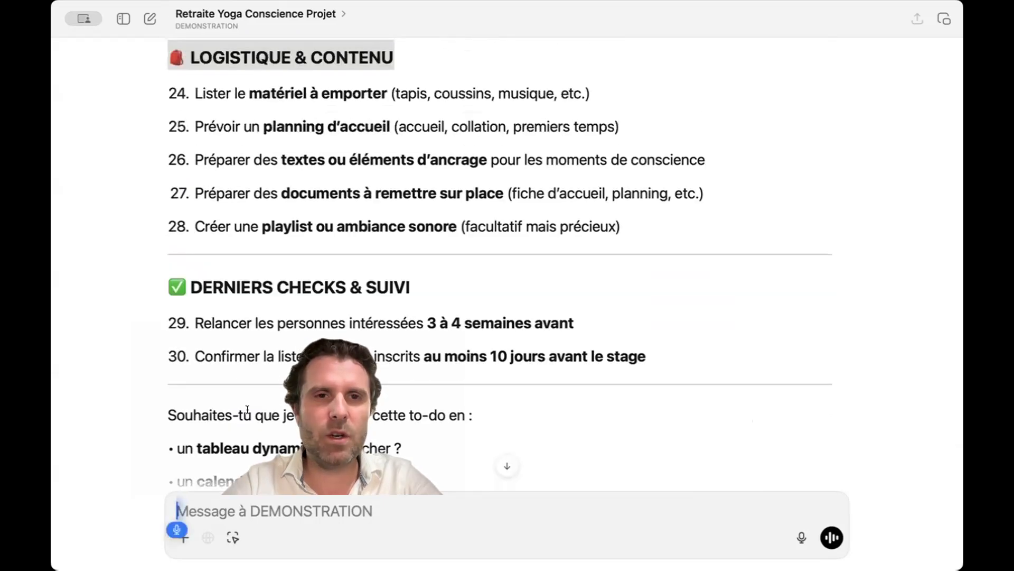
pyautogui.write("J'aimerais que tu approfondis davantage logistique")
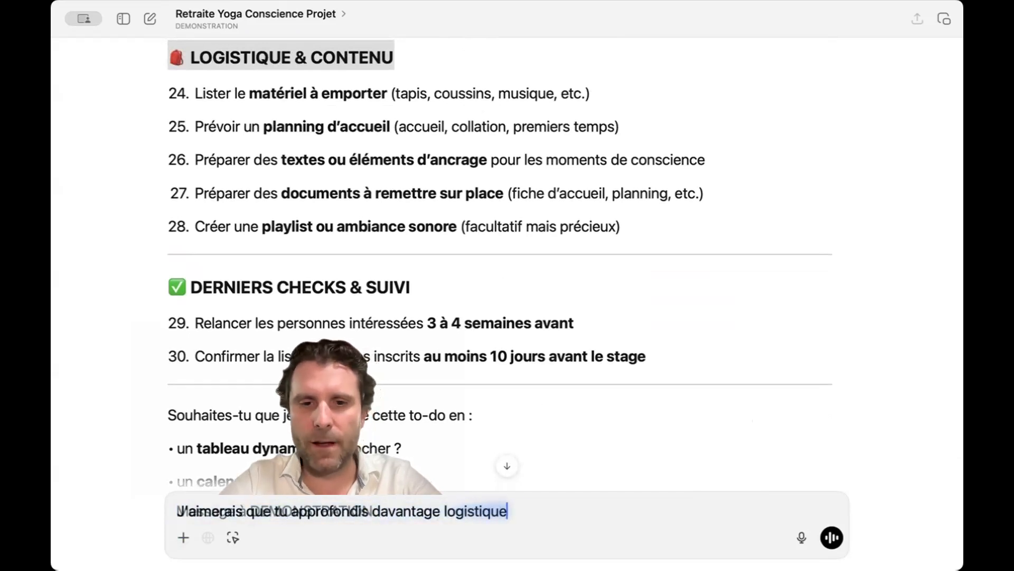
pyautogui.write(' et contenu, car je suis un peu dés, Nora')
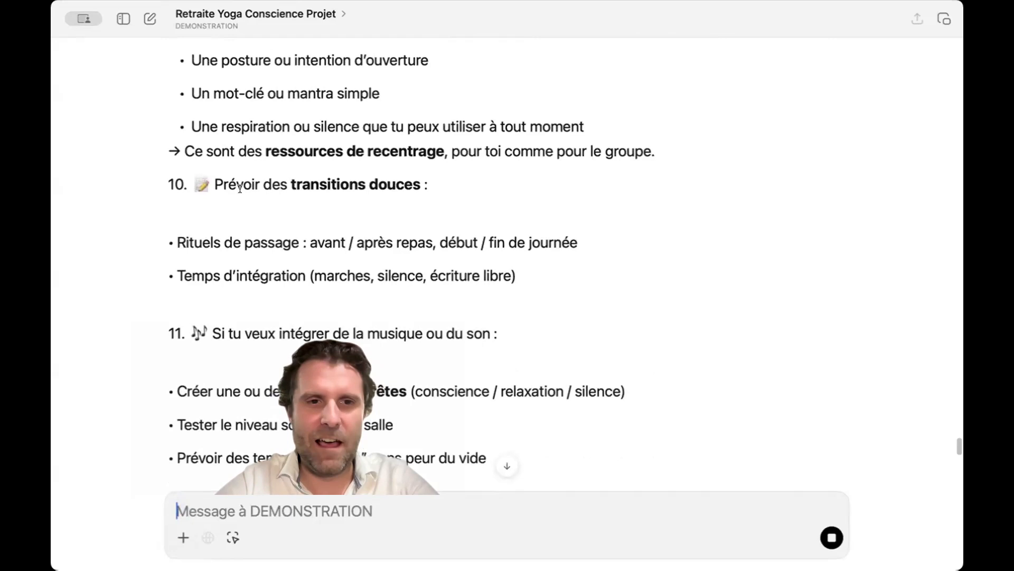
# Step: Read the detailed logistics and content answer through "Contenu intérieur à poser pour toi" and its closing proposals
pyautogui.scroll(-5, 240, 189)
pyautogui.scroll(15, 240, 189)
pyautogui.scroll(10, 239, 189)
pyautogui.scroll(-15, 240, 189)
pyautogui.scroll(-15, 239, 189)
pyautogui.scroll(6, 240, 189)
pyautogui.scroll(-7, 240, 188)
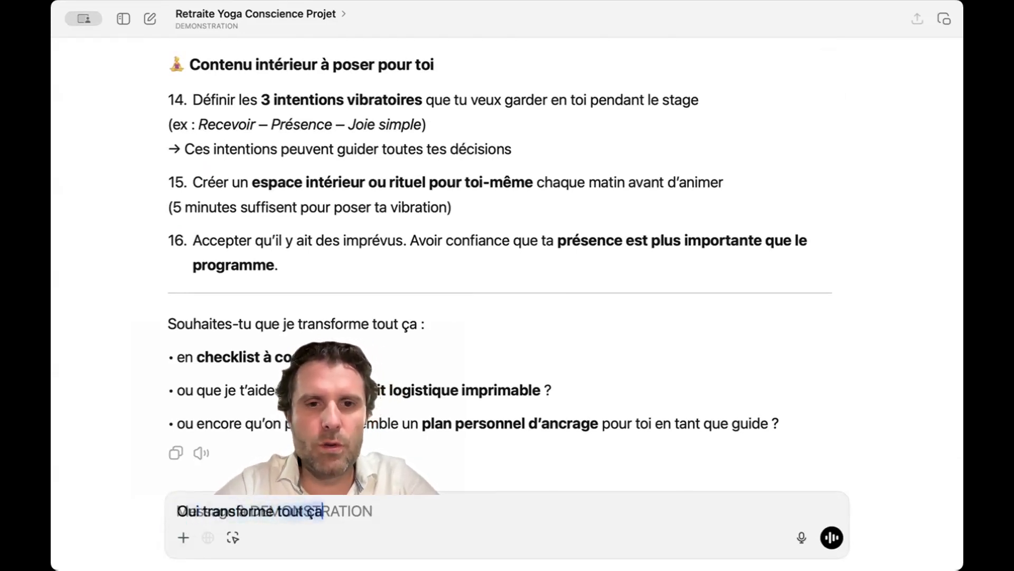
# Step: Reply "Oui transforme tout ça en une checklist" to have the detailed logistics and content points turned into a checklist
pyautogui.write('checklist')
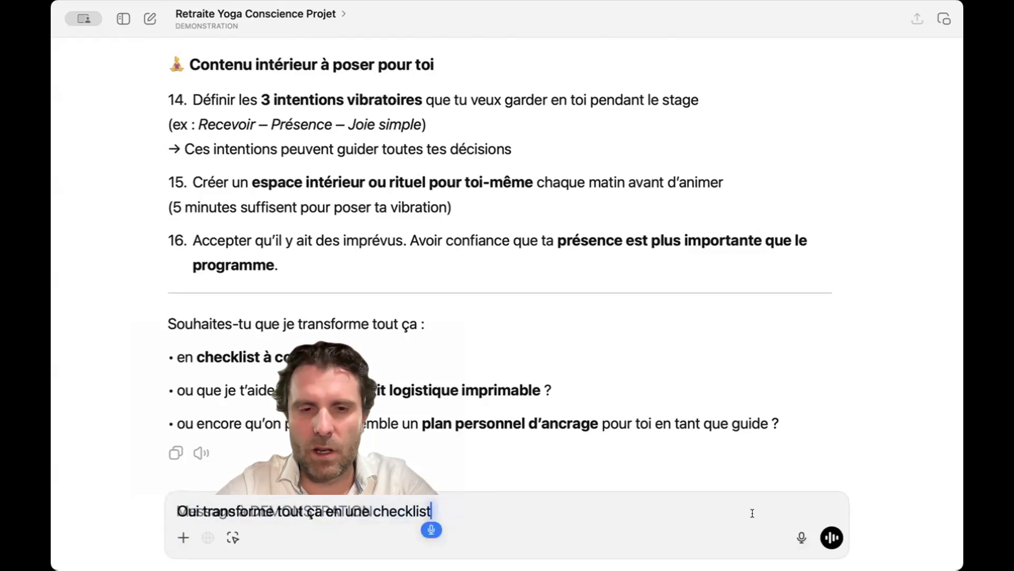
pyautogui.press('Return')
pyautogui.write("Alors on va voir ce qu'il va")
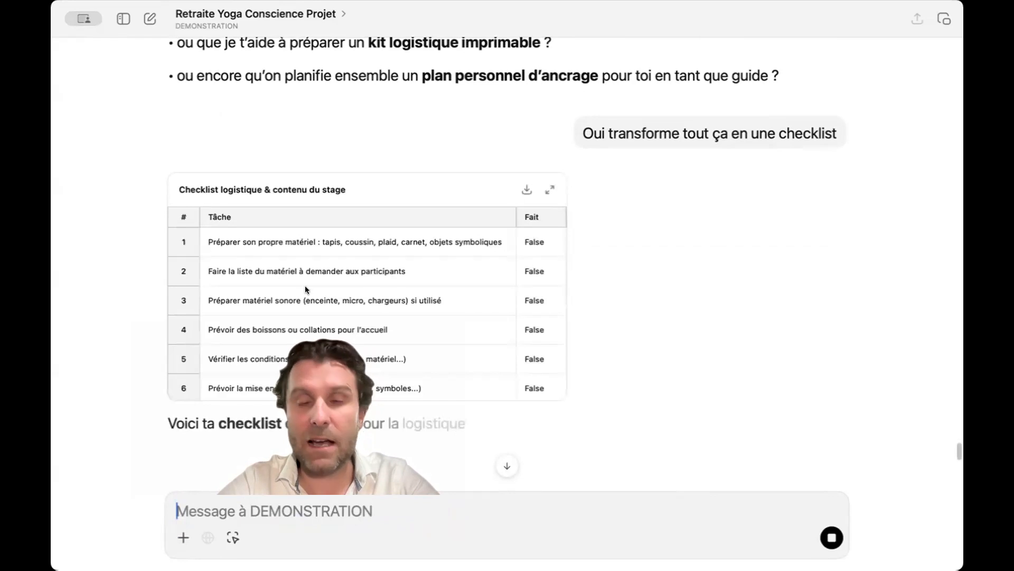
# Step: Examine the tasks in the "Checklist logistique & contenu du stage" table from first to last row
pyautogui.scroll(-5, 305, 285)
pyautogui.scroll(-3, 305, 285)
pyautogui.scroll(5, 305, 285)
pyautogui.scroll(-5, 305, 285)
pyautogui.scroll(5, 305, 289)
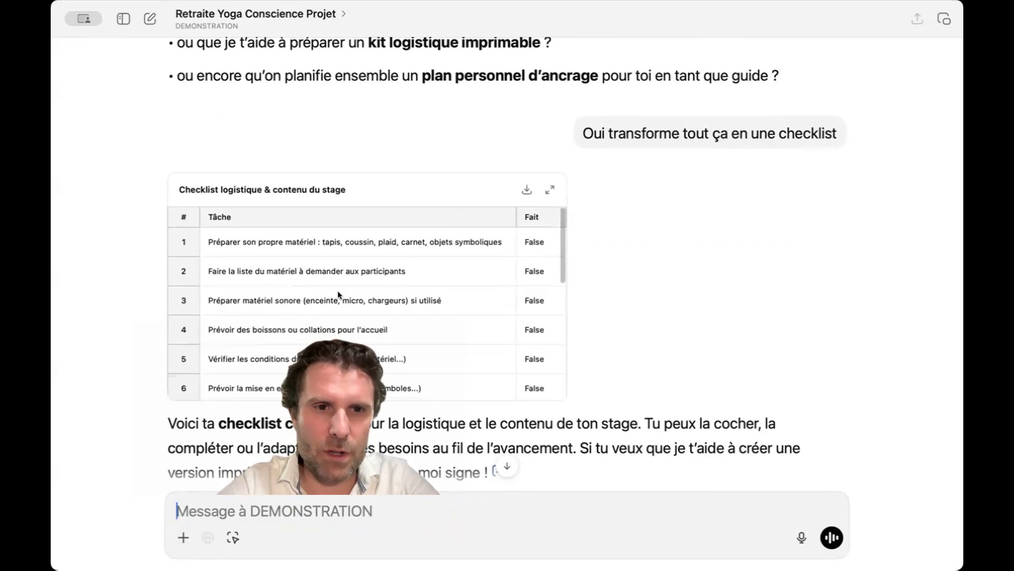
pyautogui.scroll(-6, 338, 293)
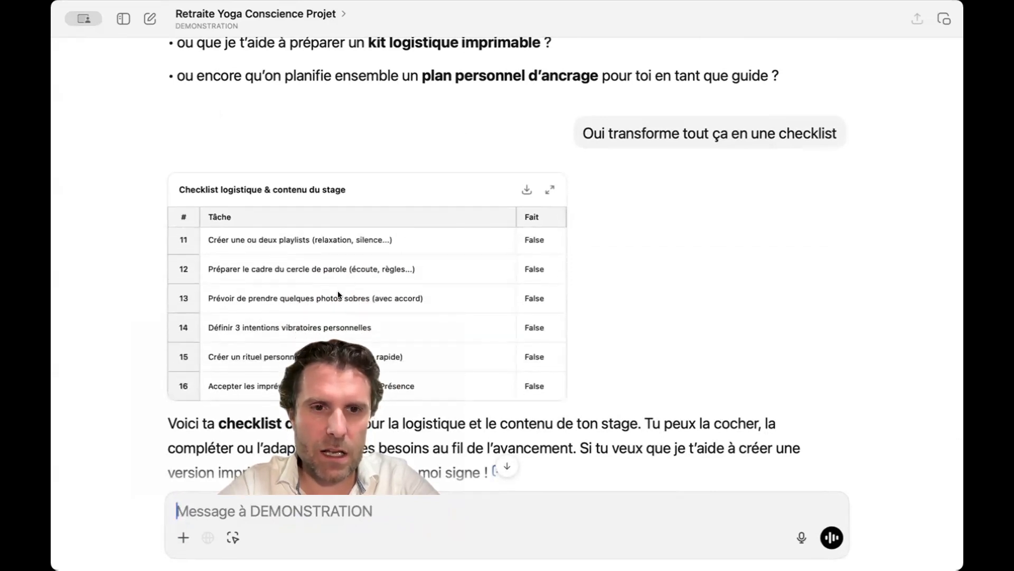
pyautogui.scroll(5, 338, 294)
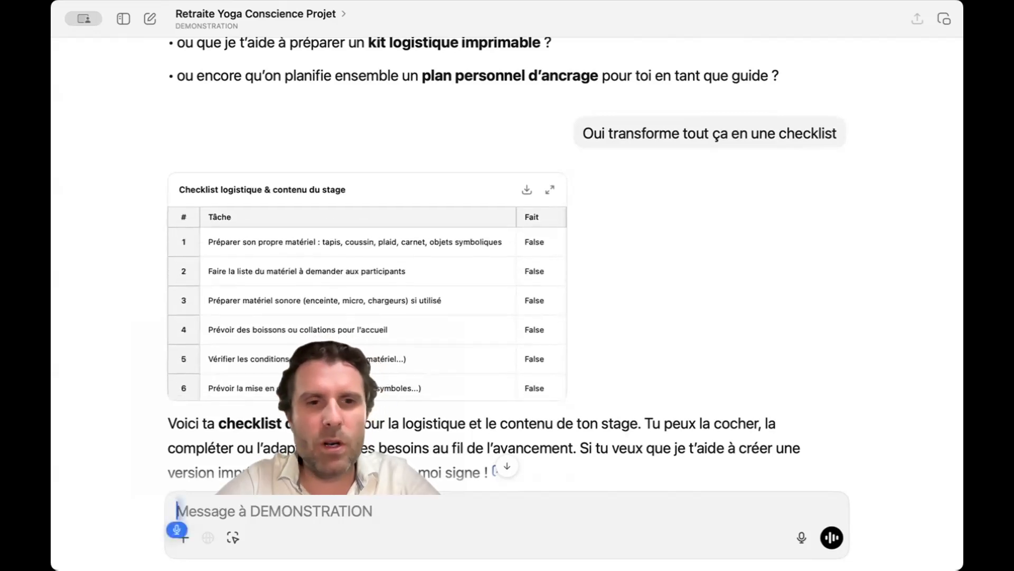
# Step: Send "Il manque énormément de tâches, je veux à la fois la première et la deuxième liste" to request both lists combined
pyautogui.write('Il manque énormément de tâches, je')
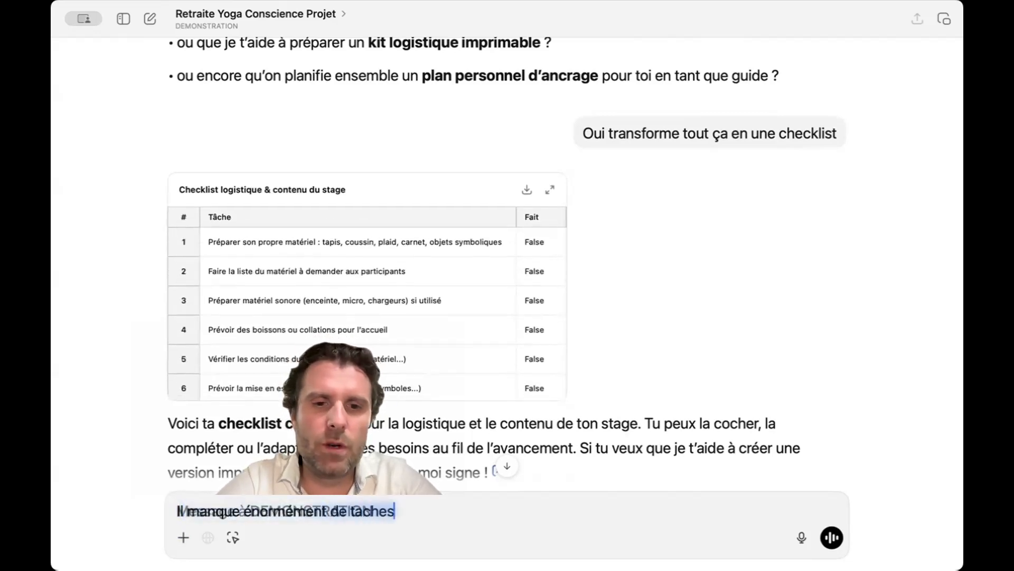
pyautogui.write(' veux à la fois la ')
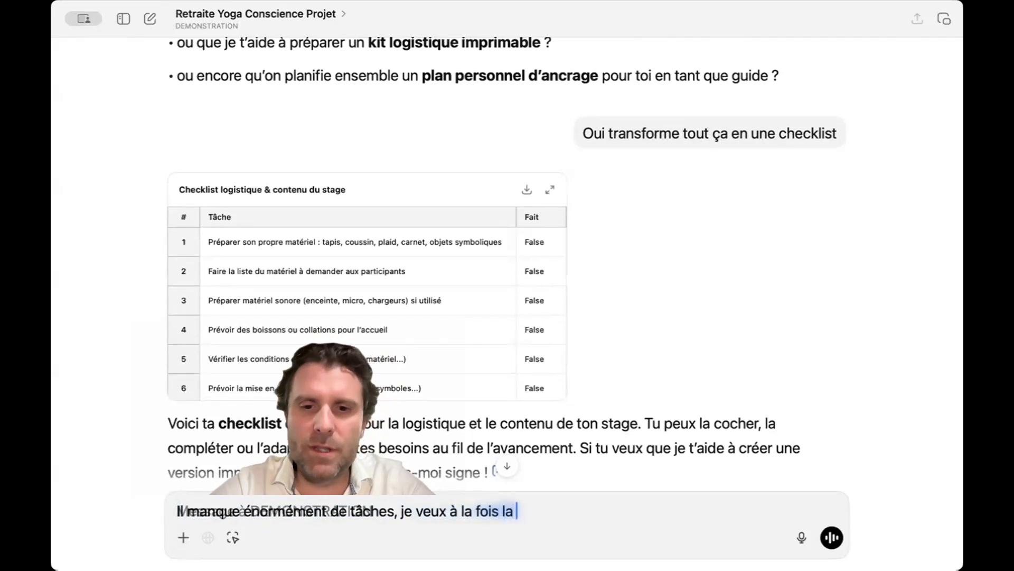
pyautogui.write('première et la deuxième liste')
pyautogui.press('Return')
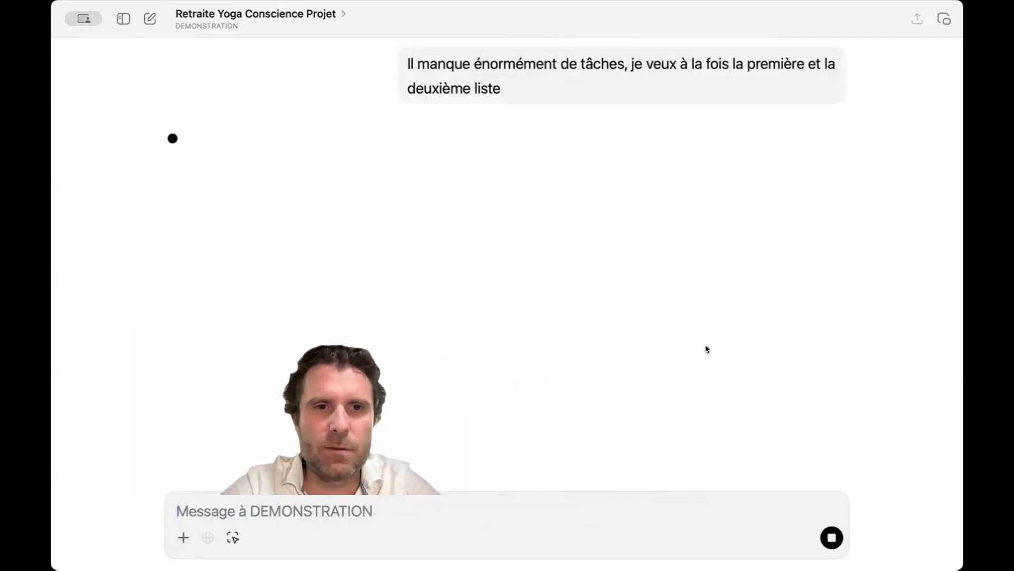
# Step: Check the combined checklist table, and send "On va changer de méthode, j'aimerais que tu répondes dans la conversation, fais-moi la liste complète"
pyautogui.scroll(-3, 286, 315)
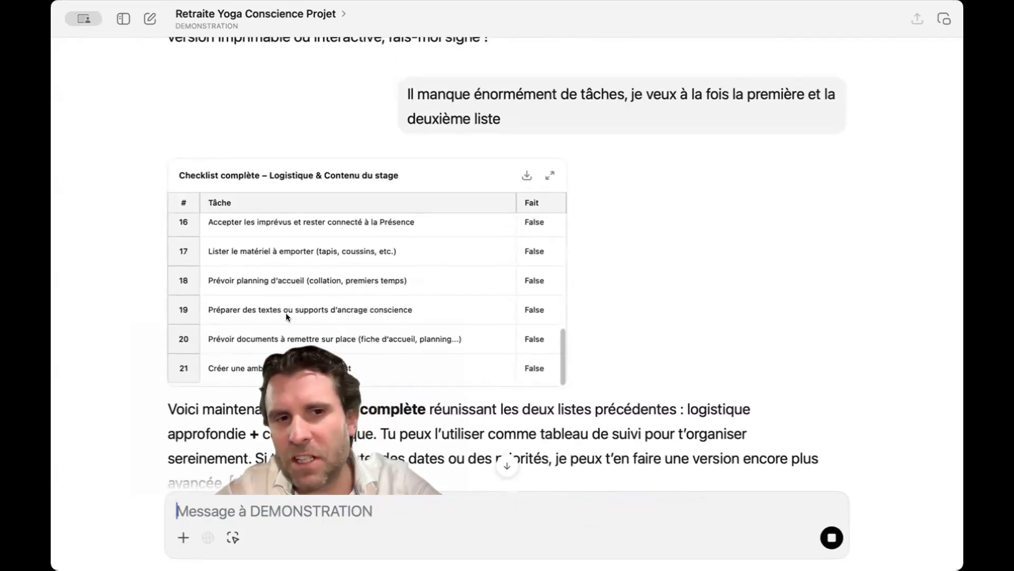
pyautogui.scroll(10, 286, 313)
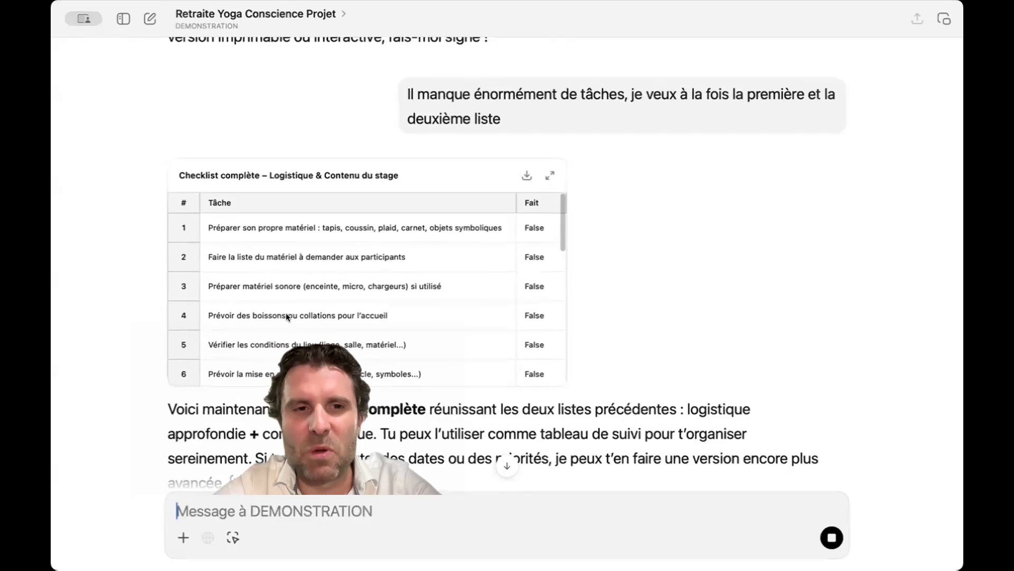
pyautogui.scroll(-3, 264, 374)
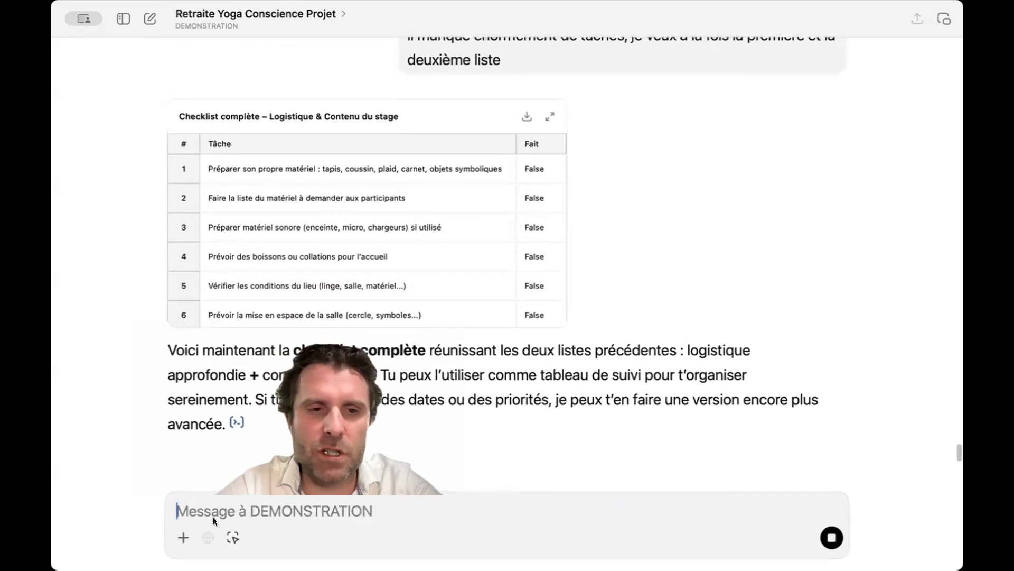
pyautogui.press('F5')
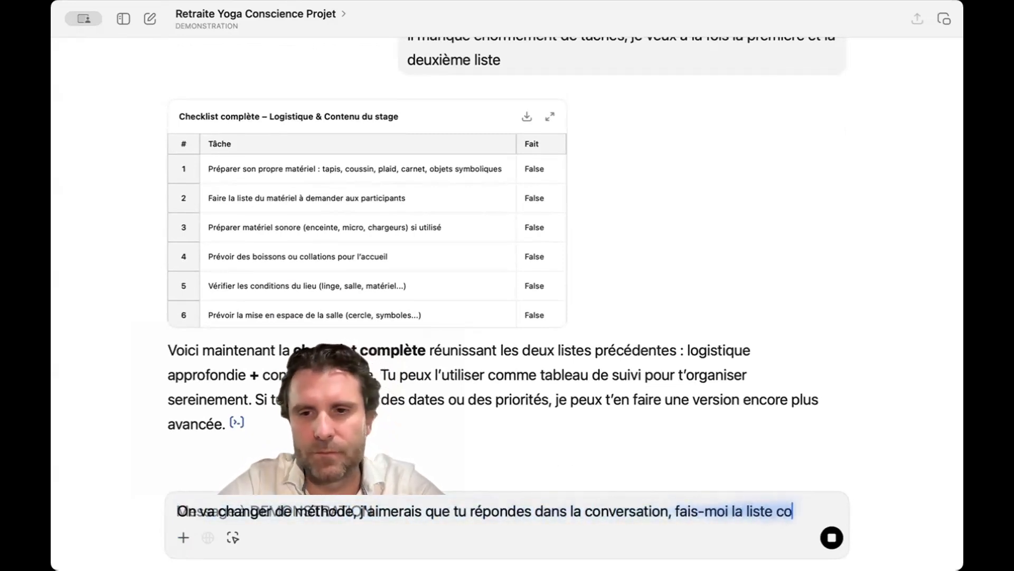
pyautogui.press('Return')
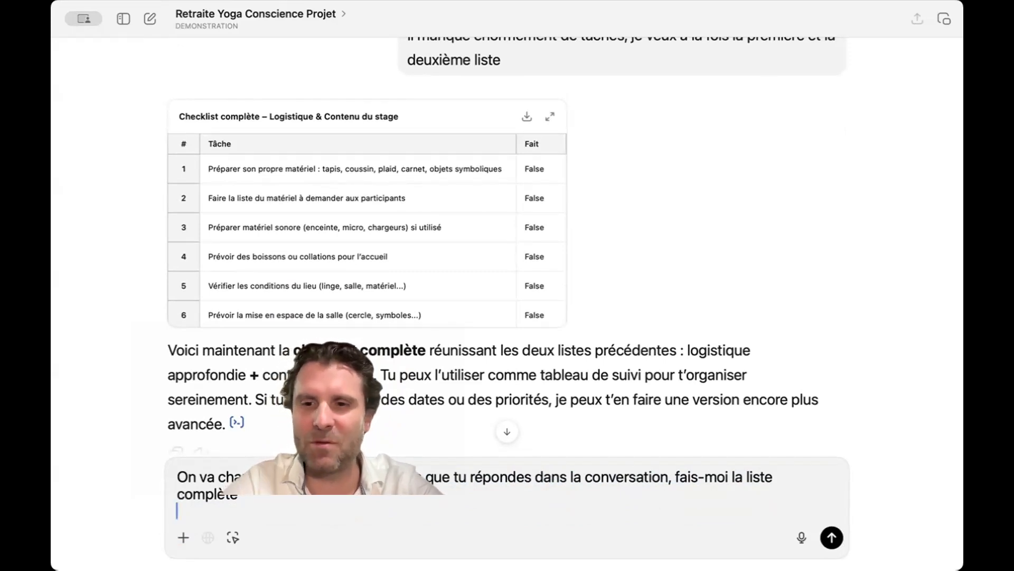
pyautogui.press('Return')
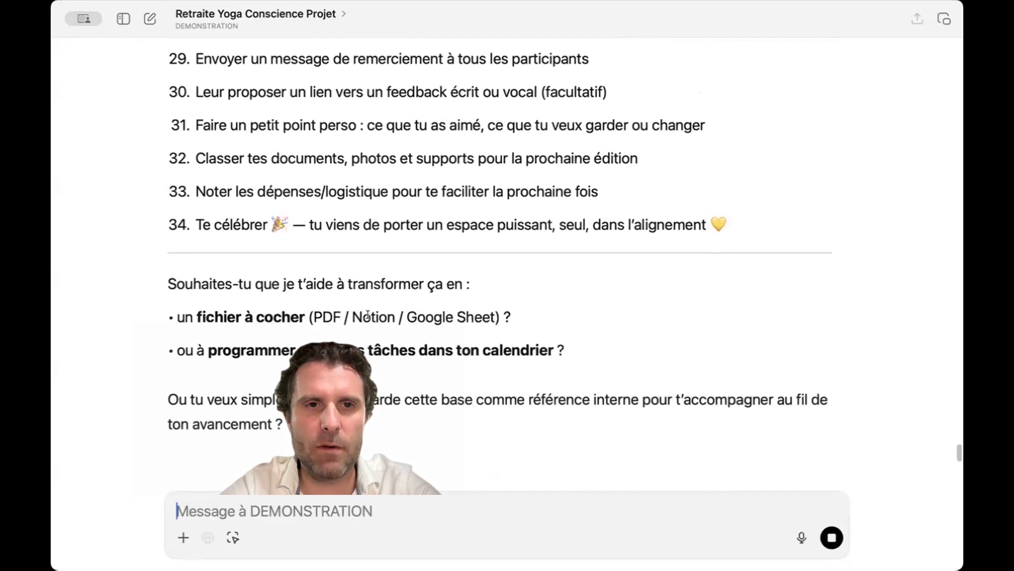
# Step: Compare the complete list written in the conversation with the earlier detailed logistics answer and the original to-do list
pyautogui.scroll(10, 368, 314)
pyautogui.scroll(2, 368, 314)
pyautogui.scroll(-14, 354, 354)
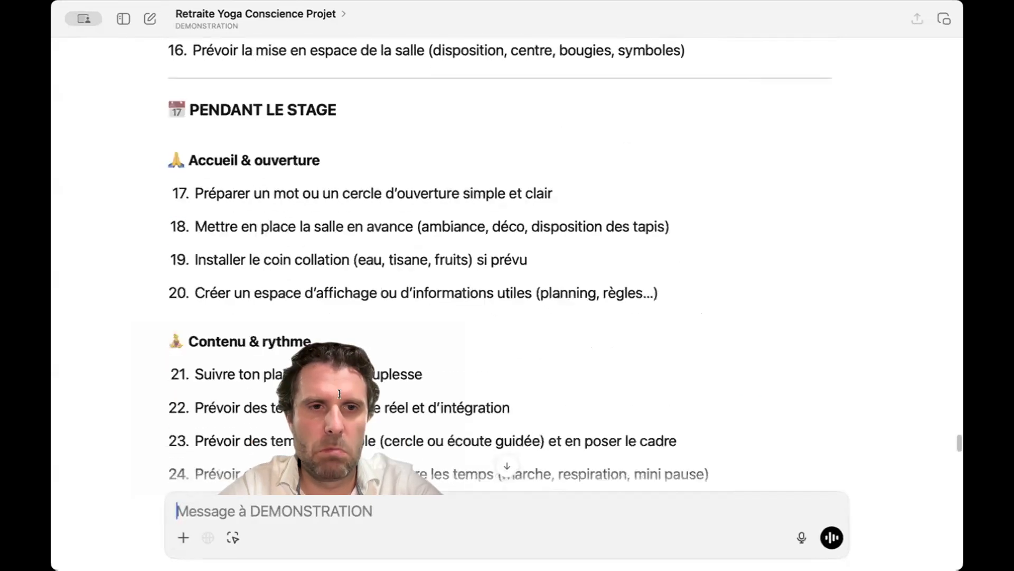
pyautogui.scroll(20, 339, 393)
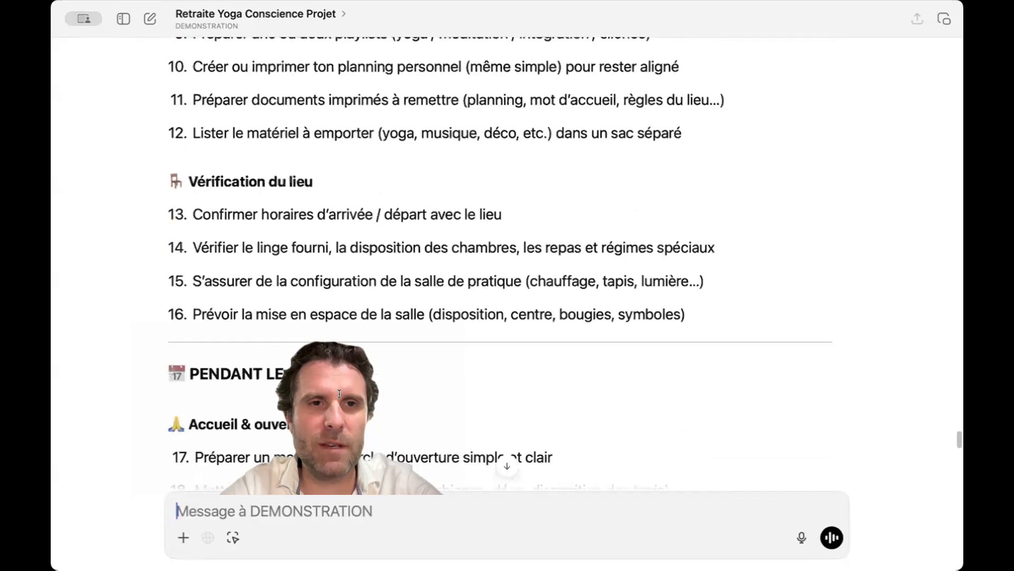
pyautogui.scroll(20, 339, 395)
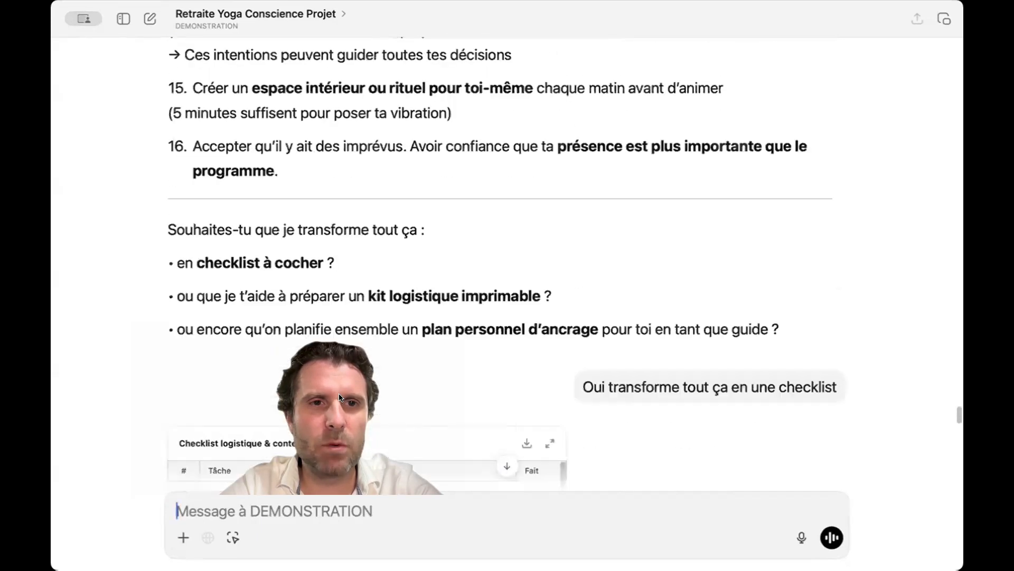
pyautogui.scroll(20, 339, 393)
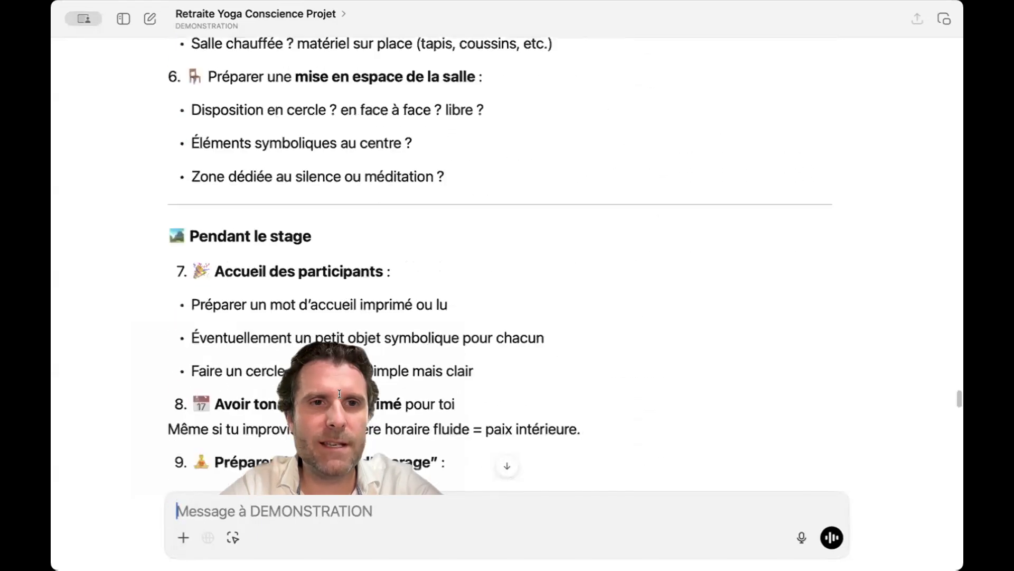
pyautogui.scroll(-10, 339, 393)
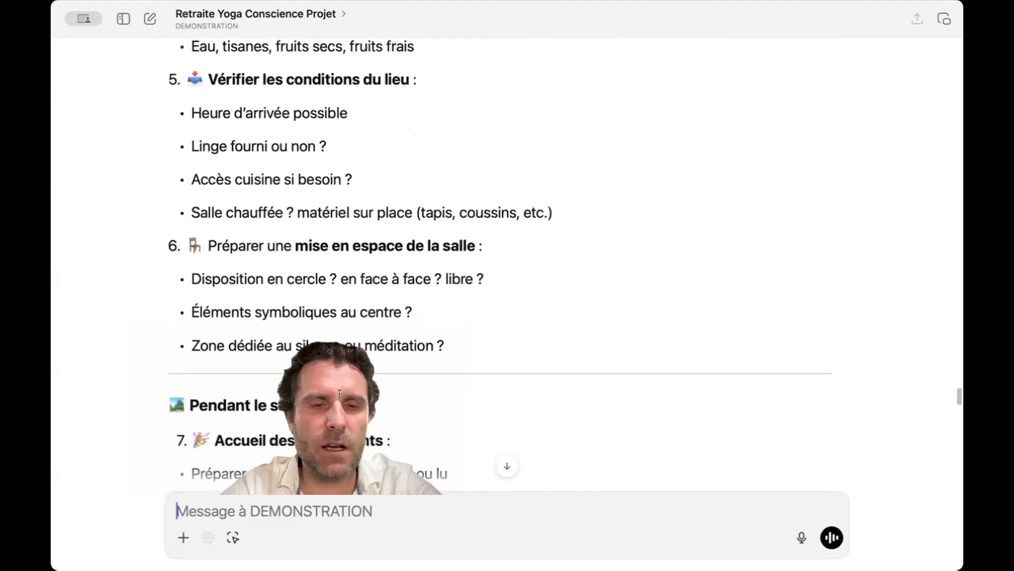
pyautogui.scroll(-3, 339, 394)
pyautogui.scroll(15, 339, 393)
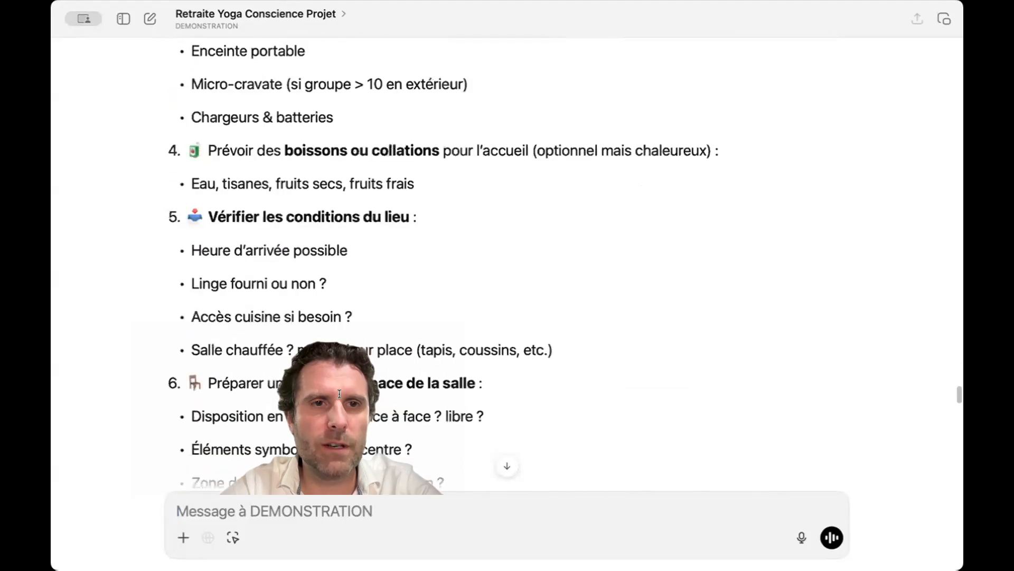
pyautogui.scroll(5, 339, 397)
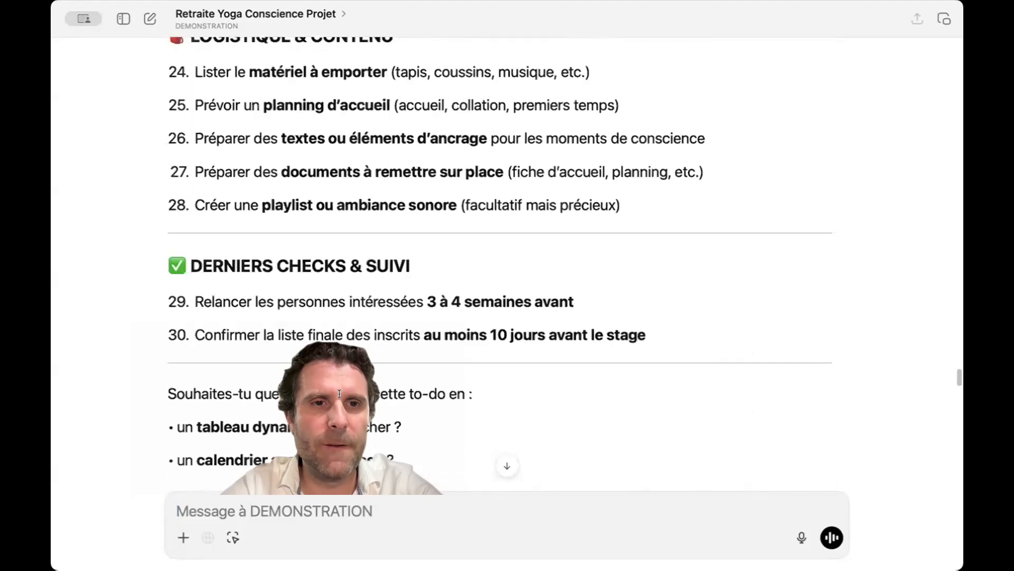
# Step: Send "Il me semble qu'il manque des points entre la première liste et celle exhaustive sur la logistique complète"
pyautogui.scroll(-20, 344, 153)
pyautogui.scroll(-20, 343, 153)
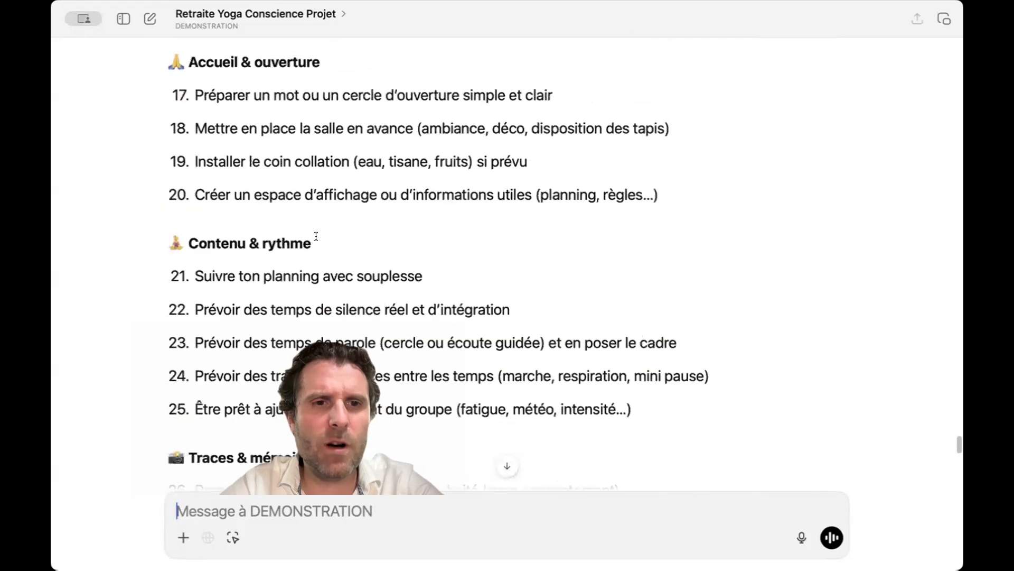
pyautogui.press('F5')
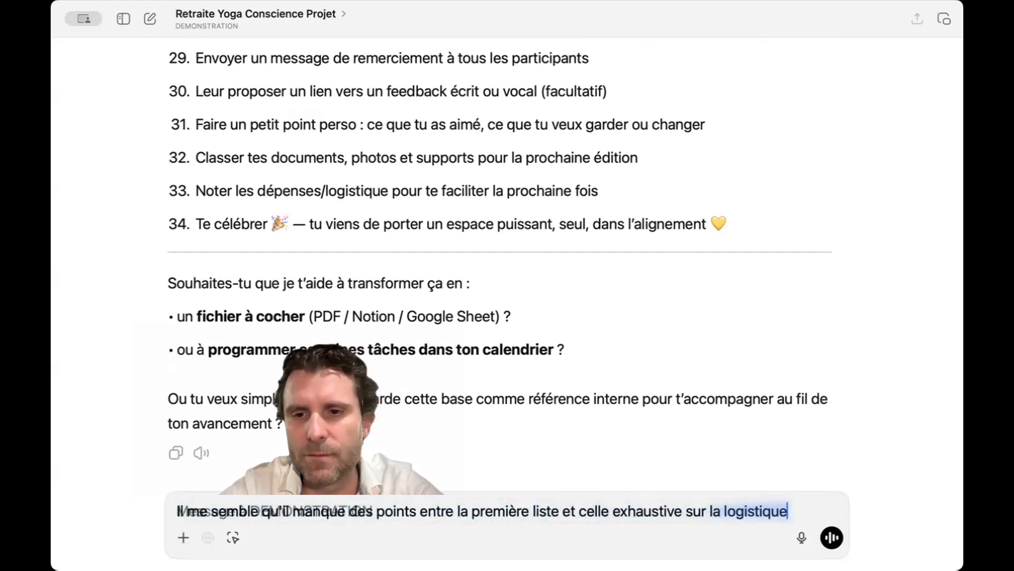
pyautogui.press('Return')
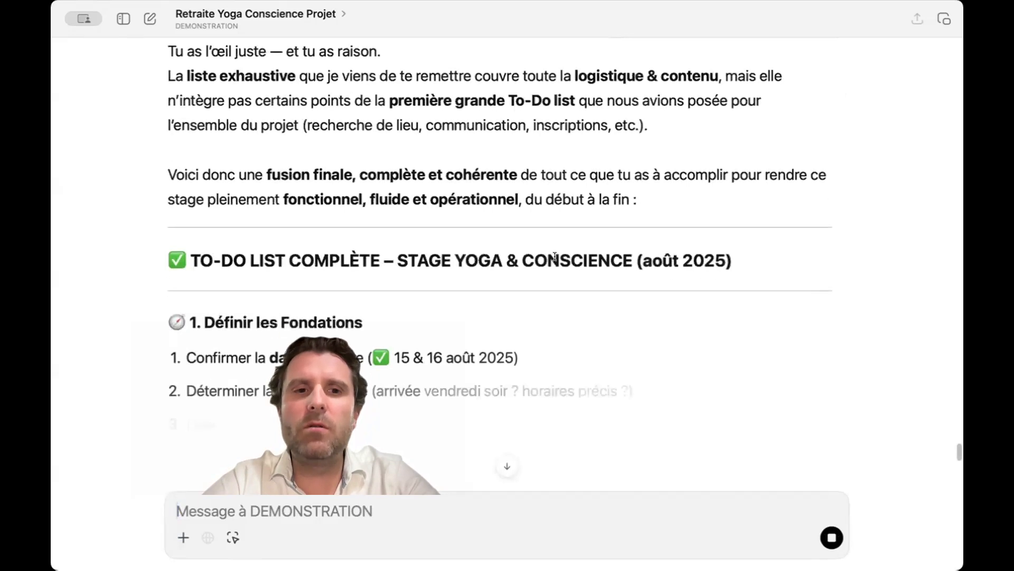
# Step: Read the merged "TO-DO LIST COMPLÈTE" from "Définir les Fondations" through "Pendant & Après le Stage"
pyautogui.scroll(-3, 554, 257)
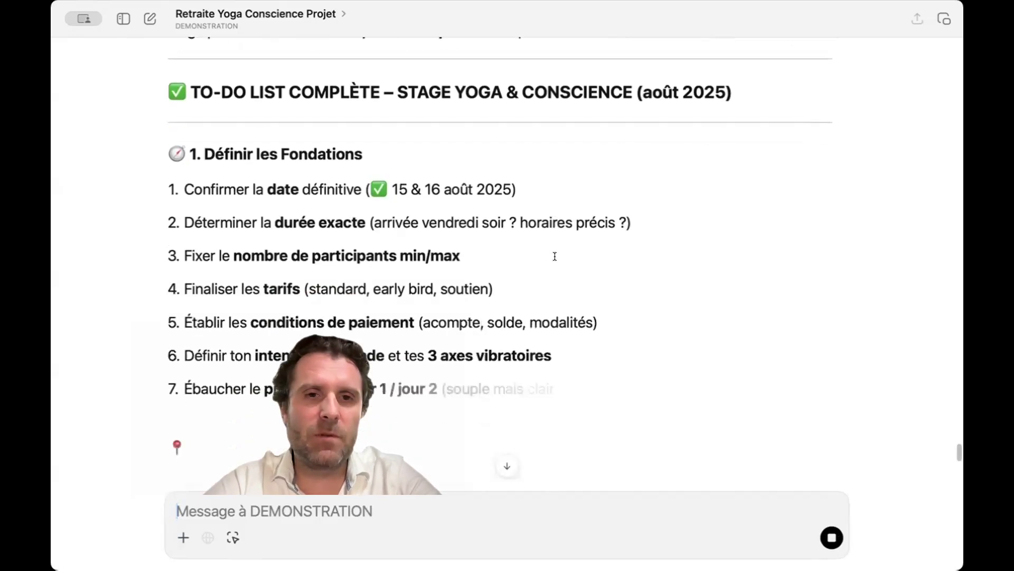
pyautogui.scroll(-5, 555, 256)
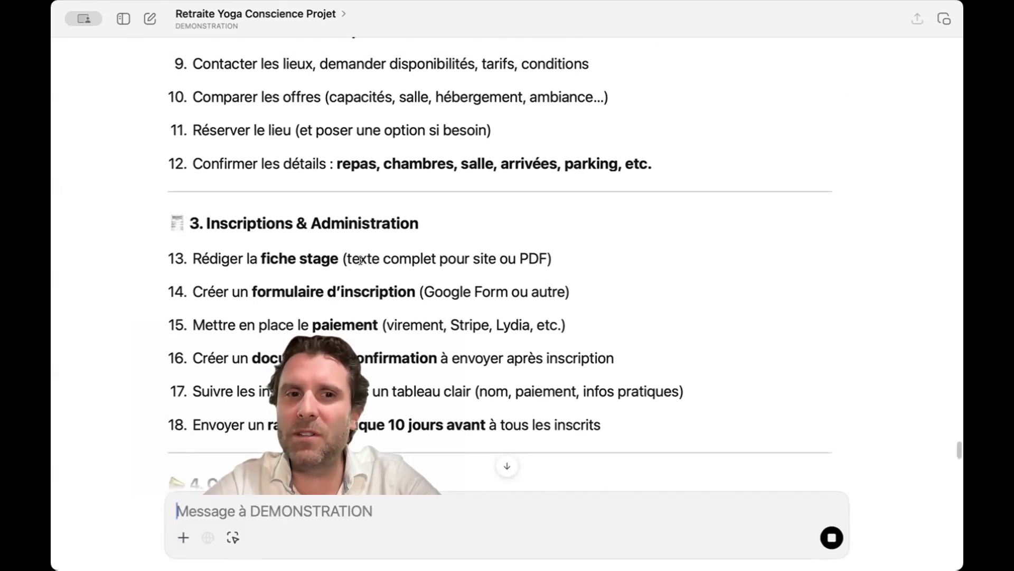
pyautogui.scroll(3, 361, 260)
pyautogui.scroll(-10, 360, 259)
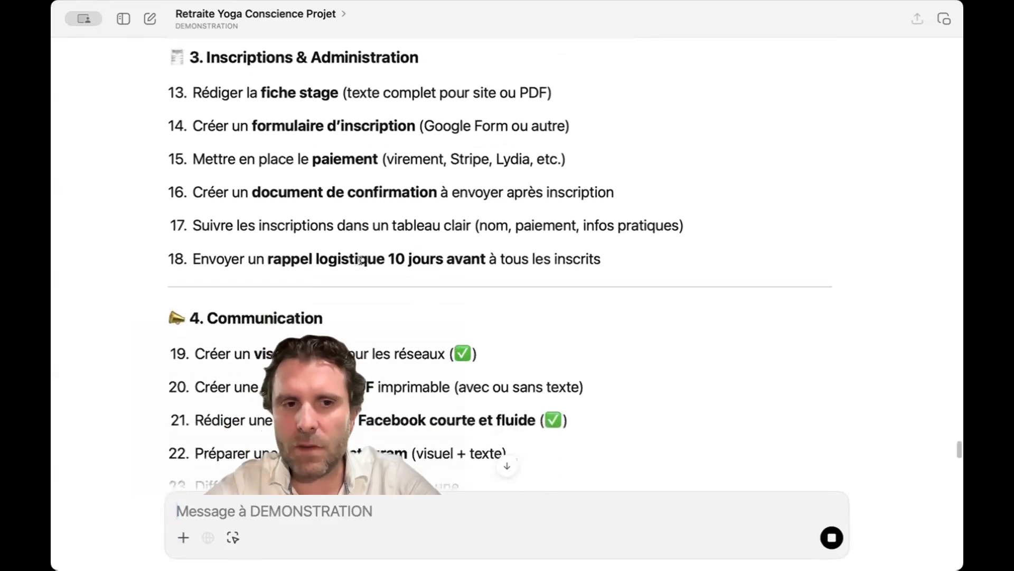
pyautogui.scroll(-5, 360, 259)
pyautogui.scroll(-7, 361, 260)
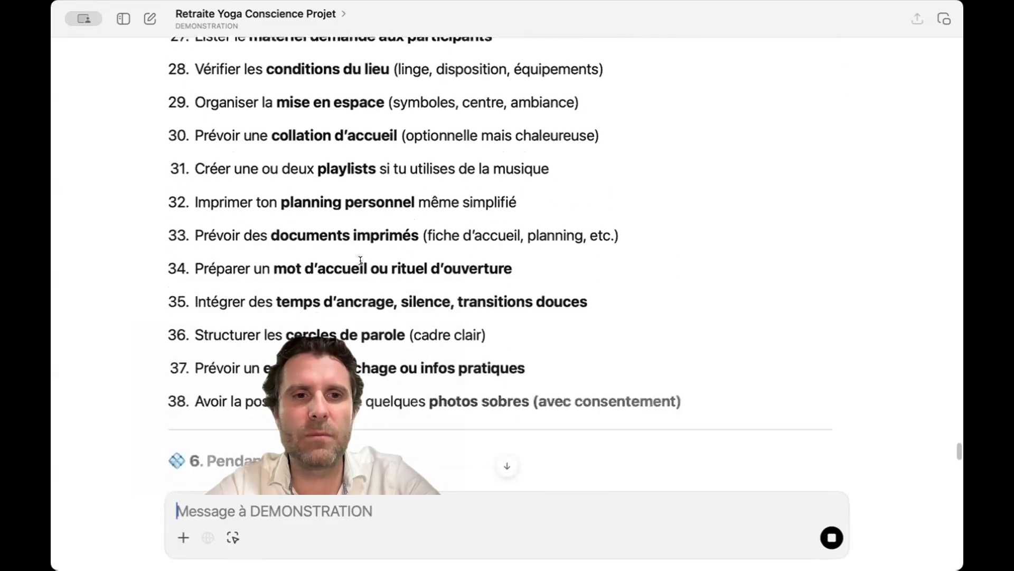
pyautogui.scroll(-5, 361, 260)
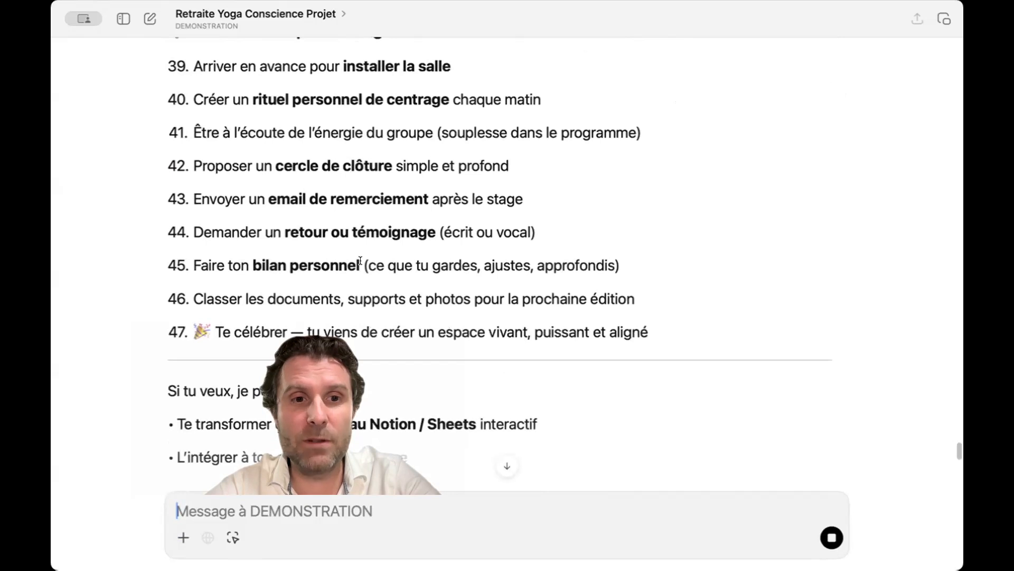
# Step: Recheck the merged to-do list's "Inscriptions & Administration", "Communication" and "Pendant & Après le Stage" sections
pyautogui.scroll(15, 296, 225)
pyautogui.scroll(20, 299, 222)
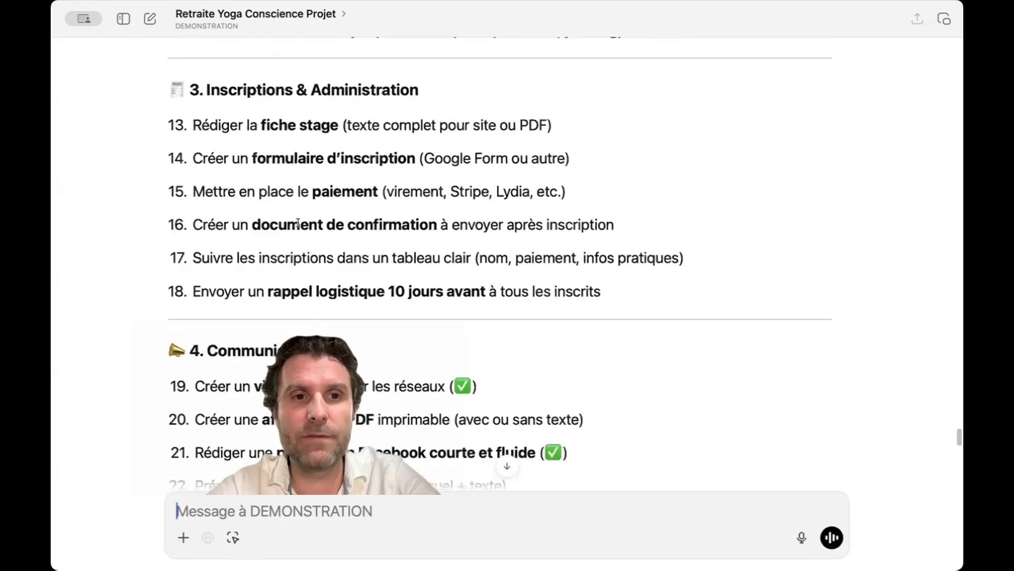
pyautogui.scroll(-20, 299, 227)
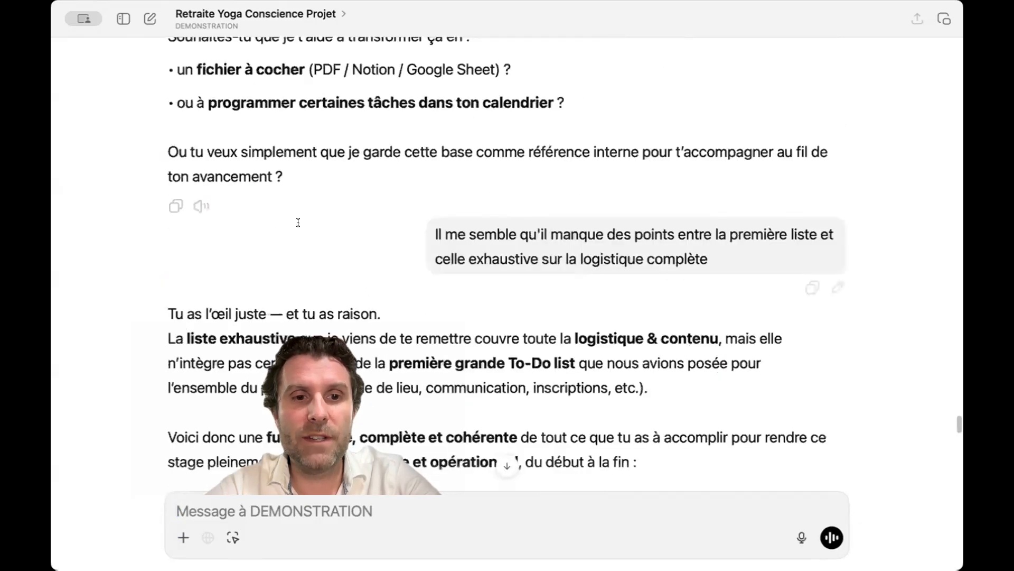
pyautogui.scroll(-10, 298, 223)
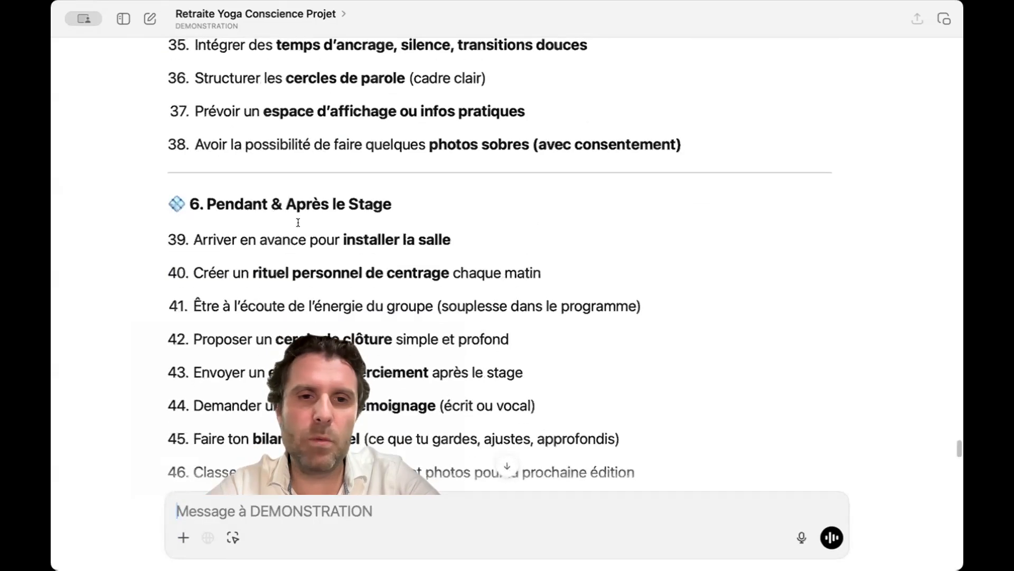
pyautogui.scroll(4, 298, 223)
pyautogui.scroll(5, 298, 223)
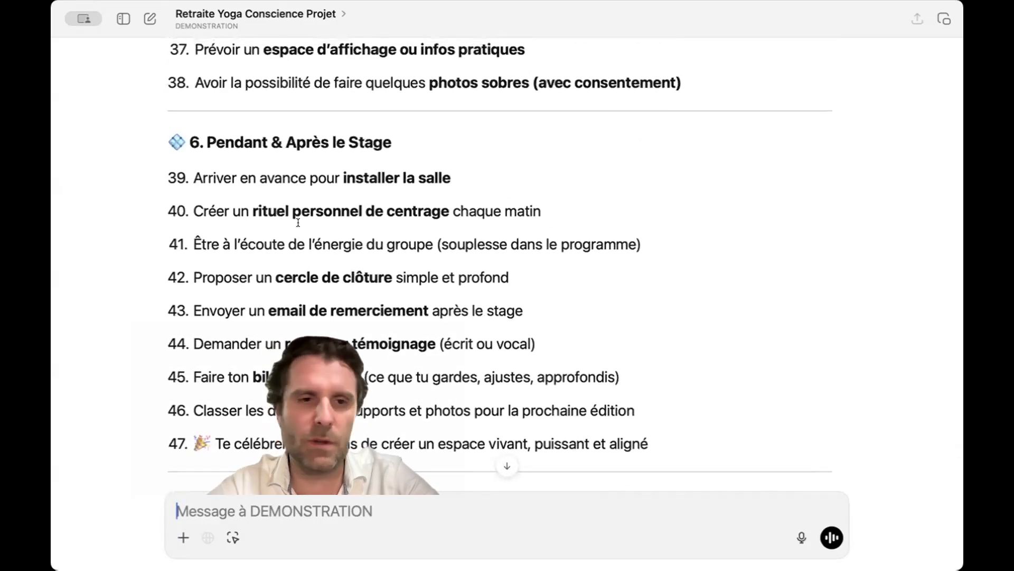
# Step: Begin a follow-up message in reply to the proposals closing the merged to-do list
pyautogui.scroll(-8, 298, 222)
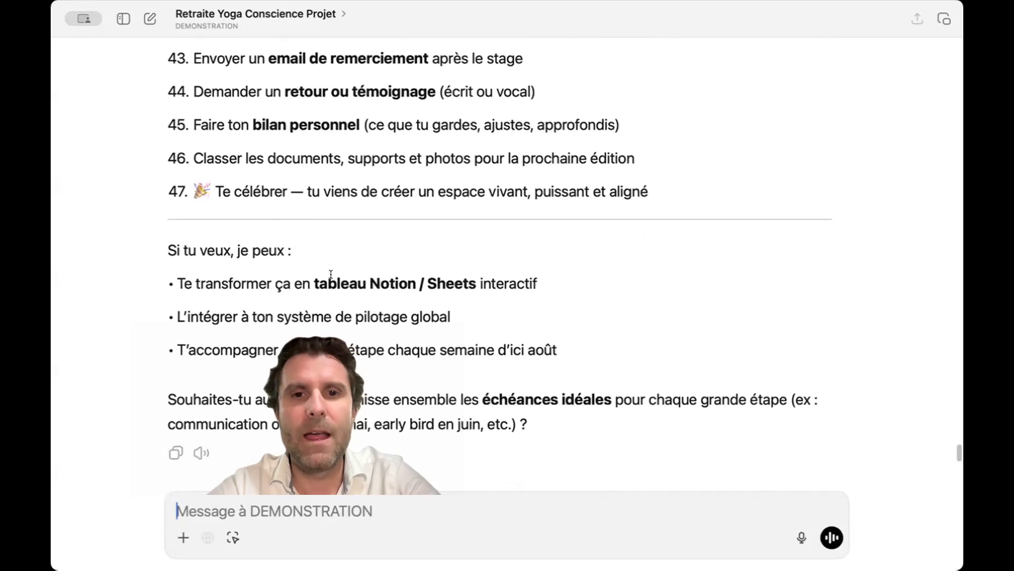
pyautogui.press('F5')
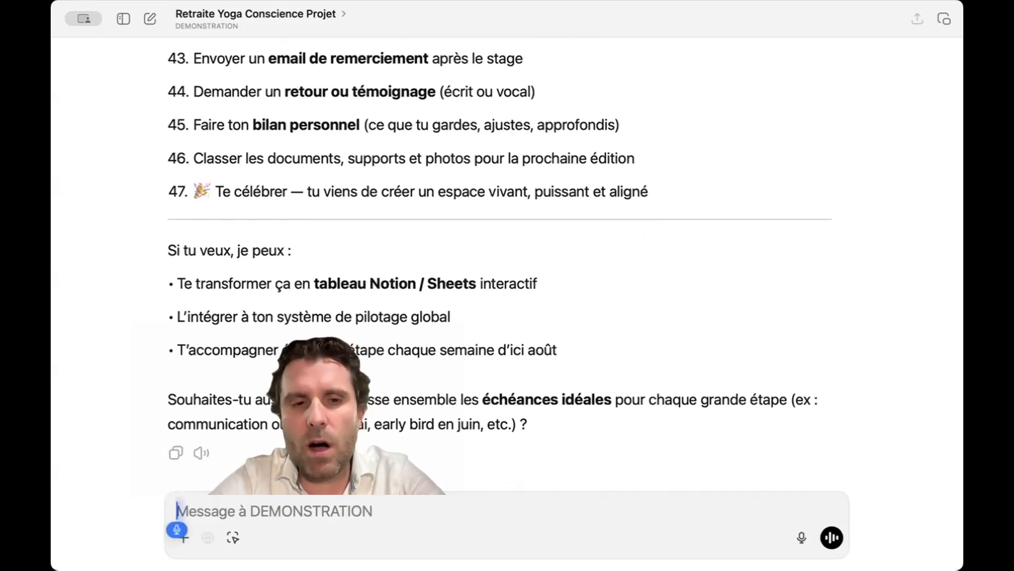